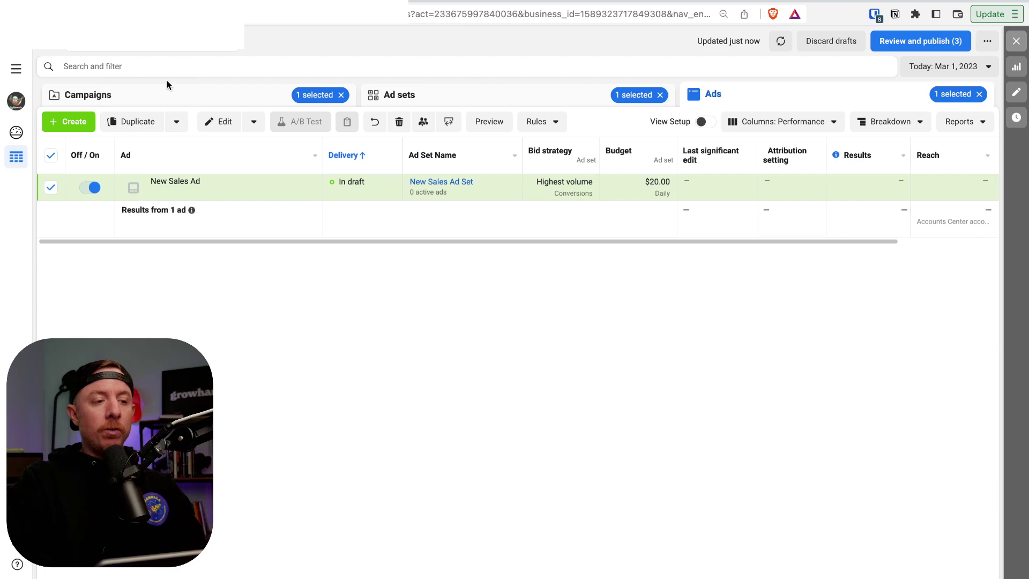
click(67, 131)
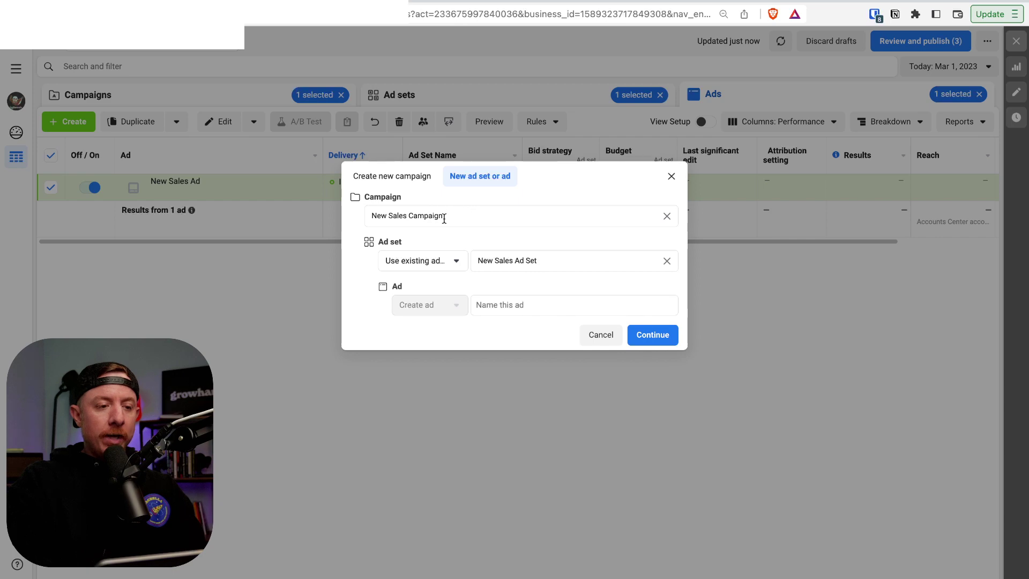
click(671, 176)
click(217, 93)
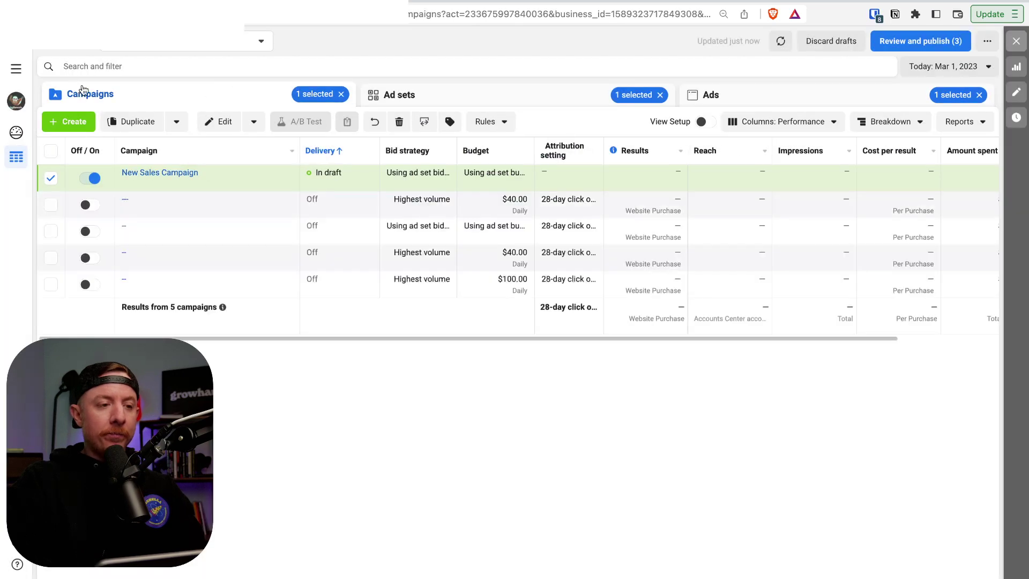
click(80, 126)
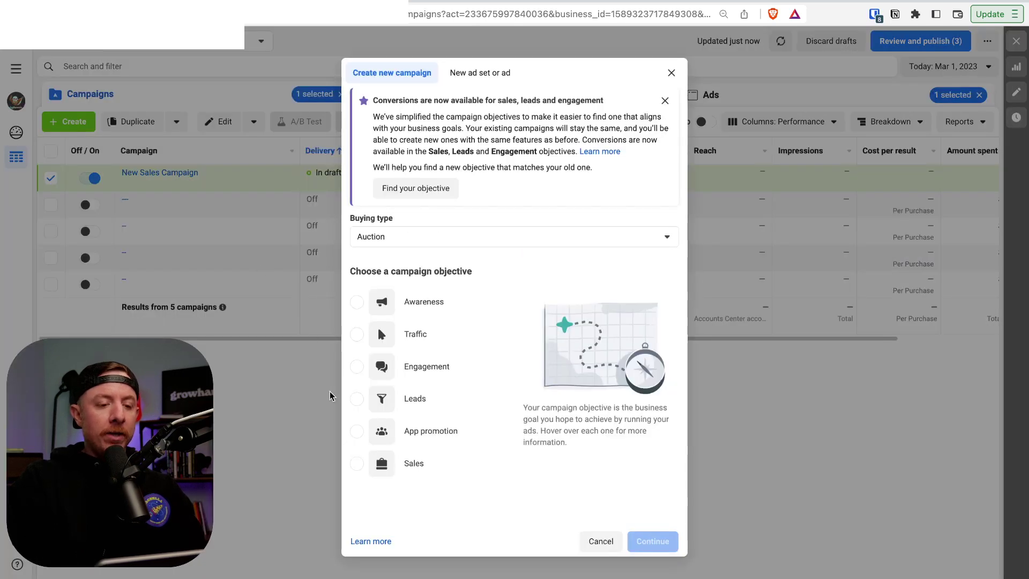
click(413, 470)
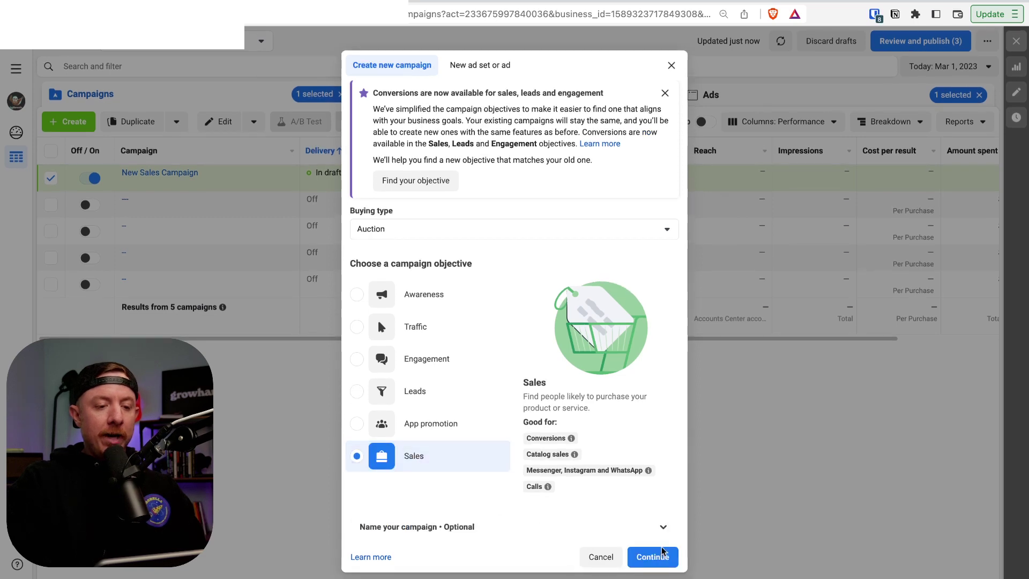
click(653, 557)
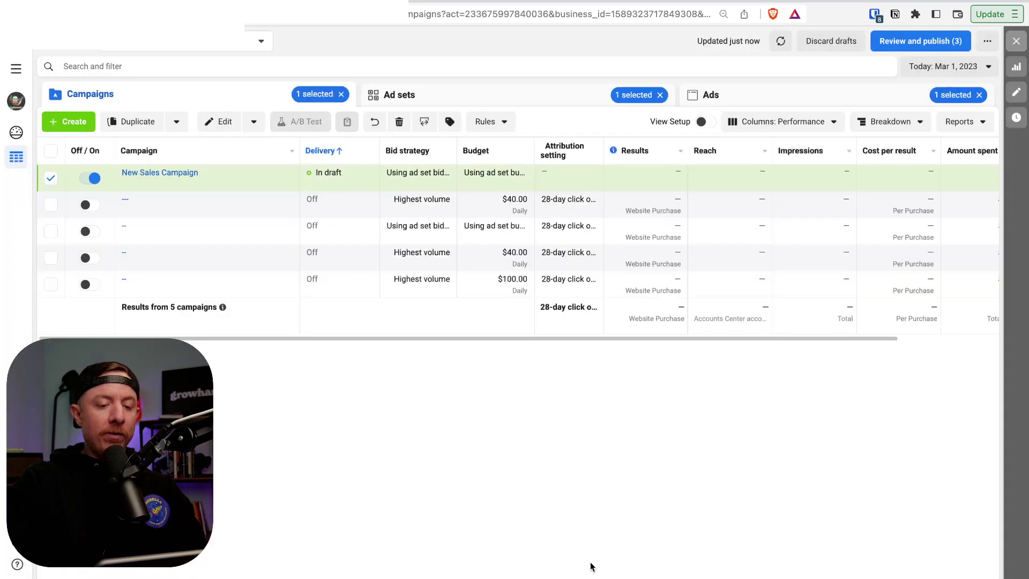
Open the New Sales Campaign draft for editing and review its campaign settings.
click(184, 184)
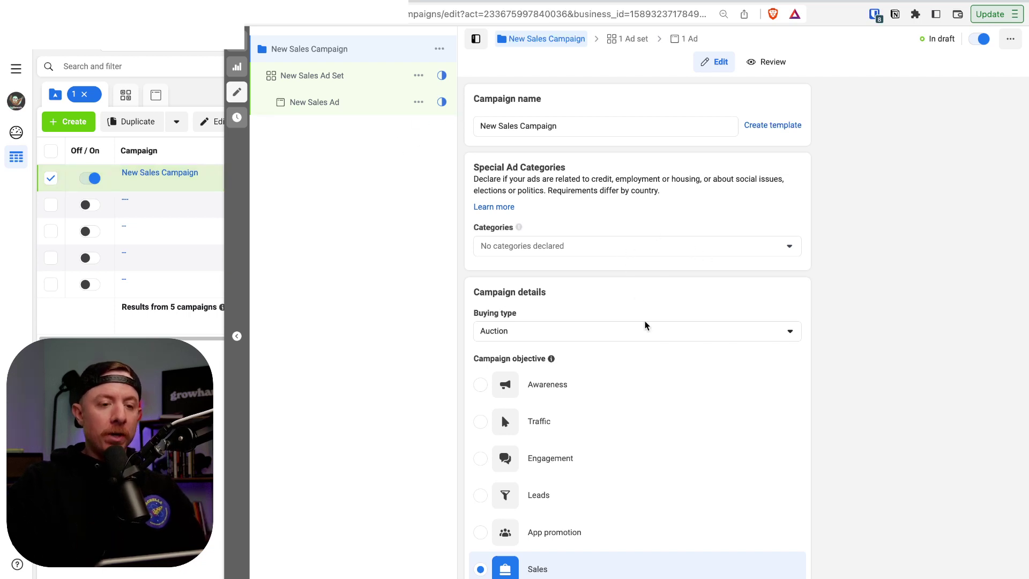
scroll(645, 325, down, 2)
scroll(772, 395, down, 3)
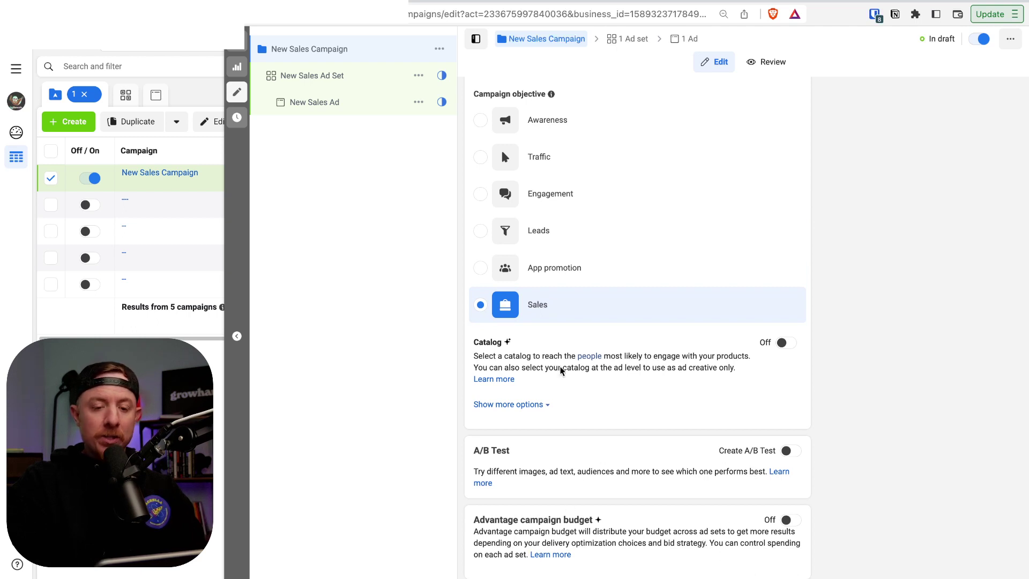
Rename the campaign's ad set to "Q1 2023".
click(340, 78)
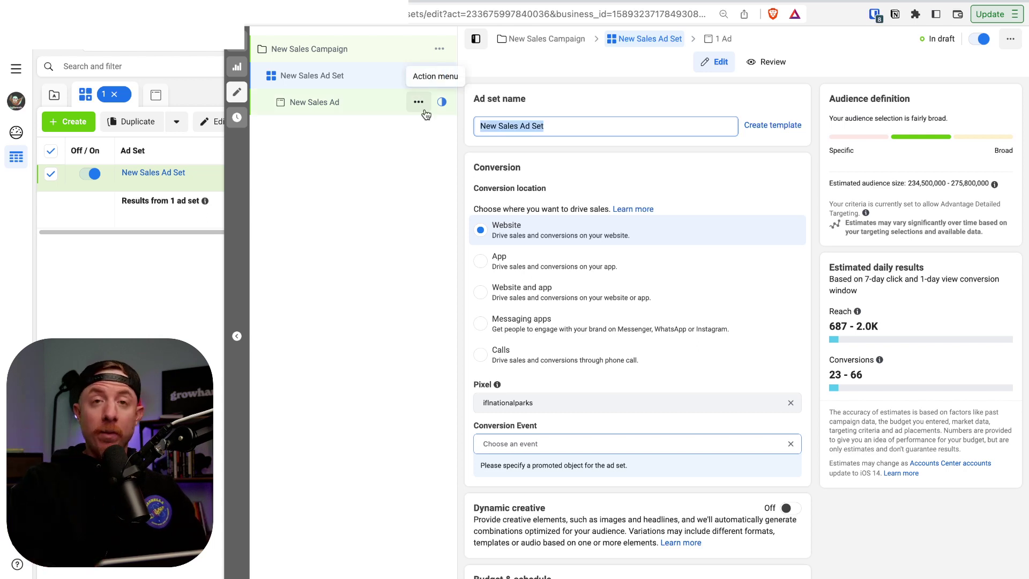
text(Q1)
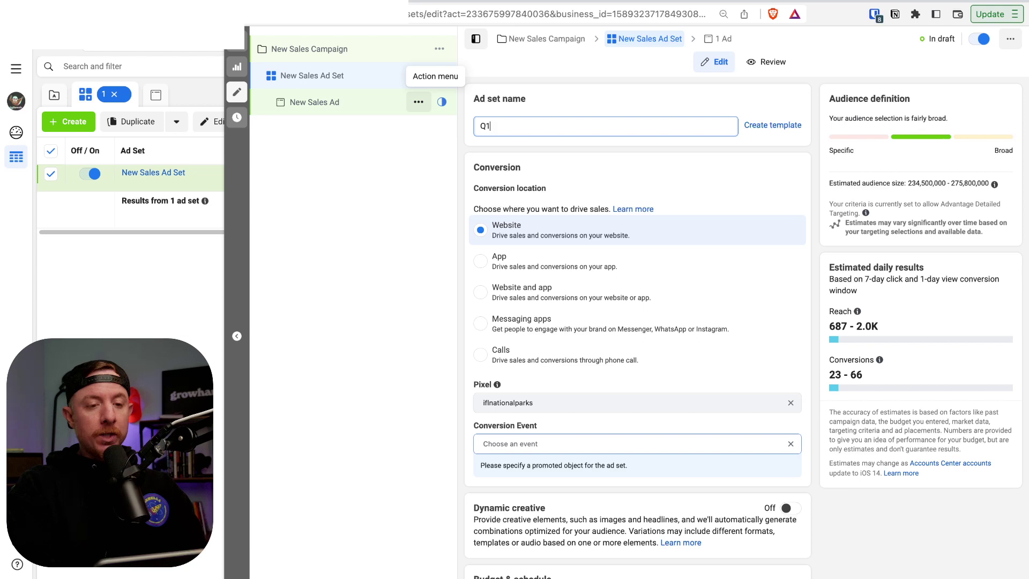
text( 2)
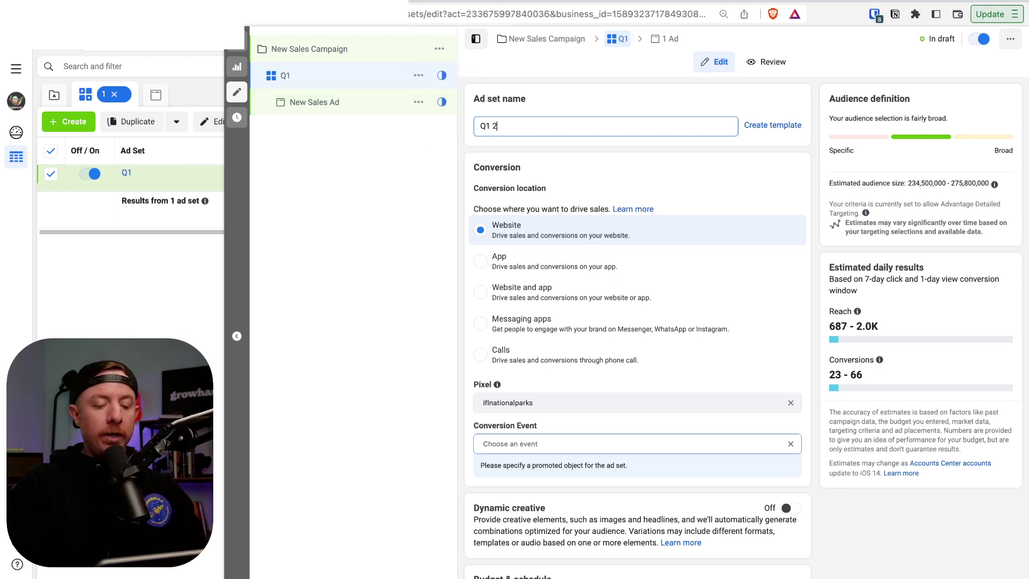
click(432, 183)
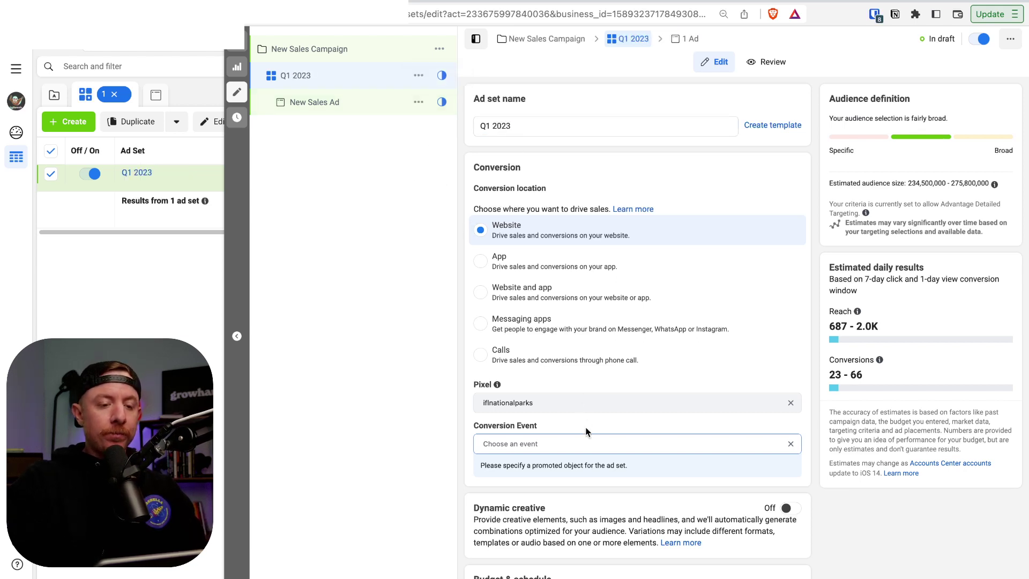
Set the ad set's website conversion event to Purchase.
click(588, 440)
scroll(573, 504, down, 3)
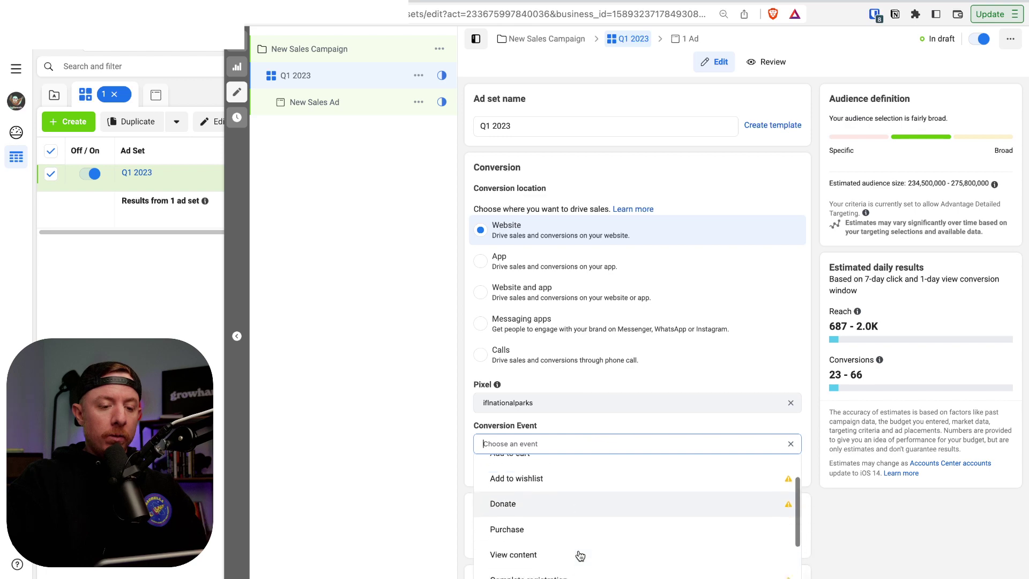
click(574, 523)
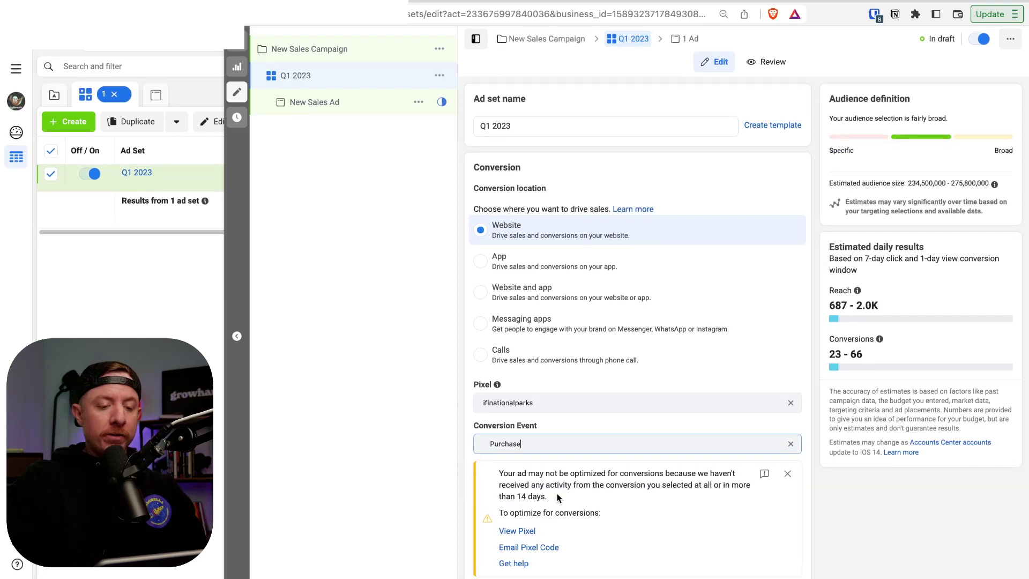
scroll(558, 499, down, 5)
scroll(558, 498, down, 10)
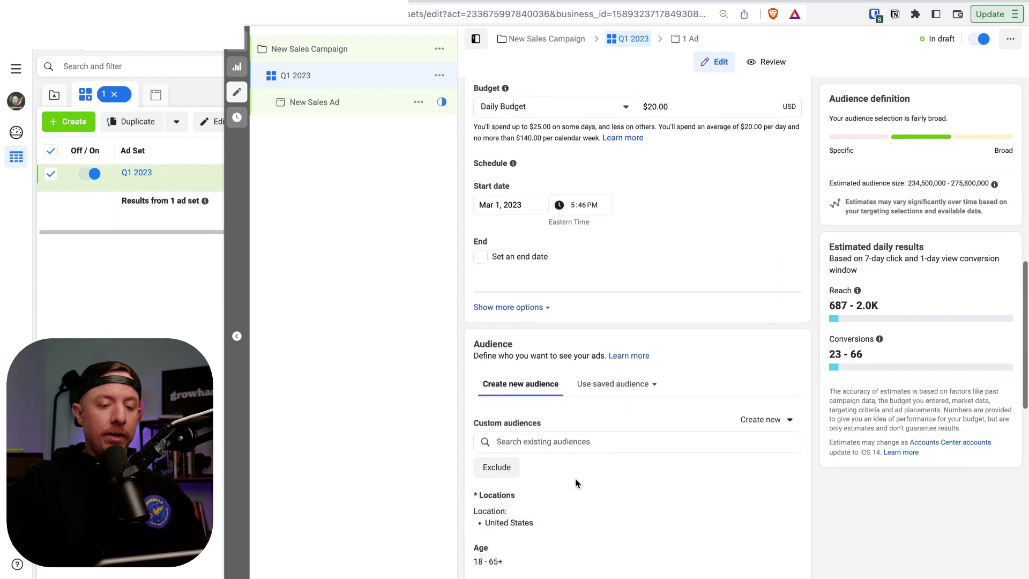
scroll(613, 413, down, 6)
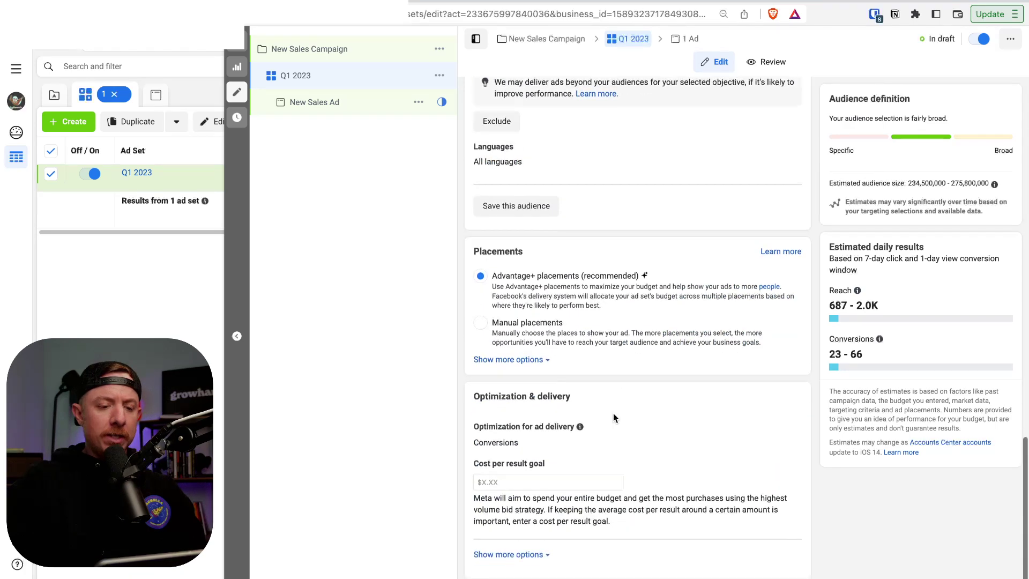
scroll(613, 412, up, 20)
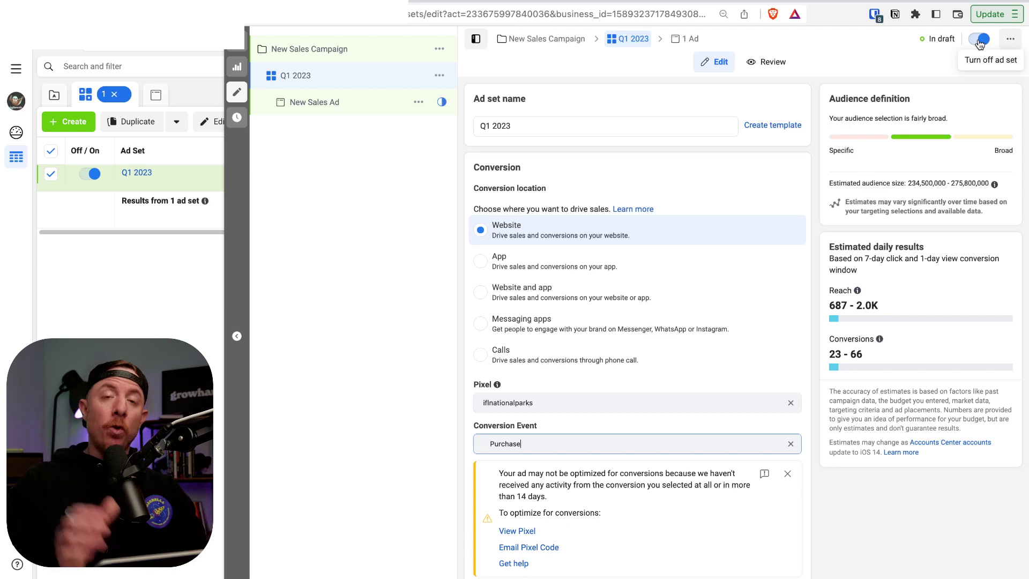
Rename the campaign to "GreenHaus" and turn off its Q1 2023 ad set.
click(314, 49)
triple_click(557, 124)
text(GreenHaus)
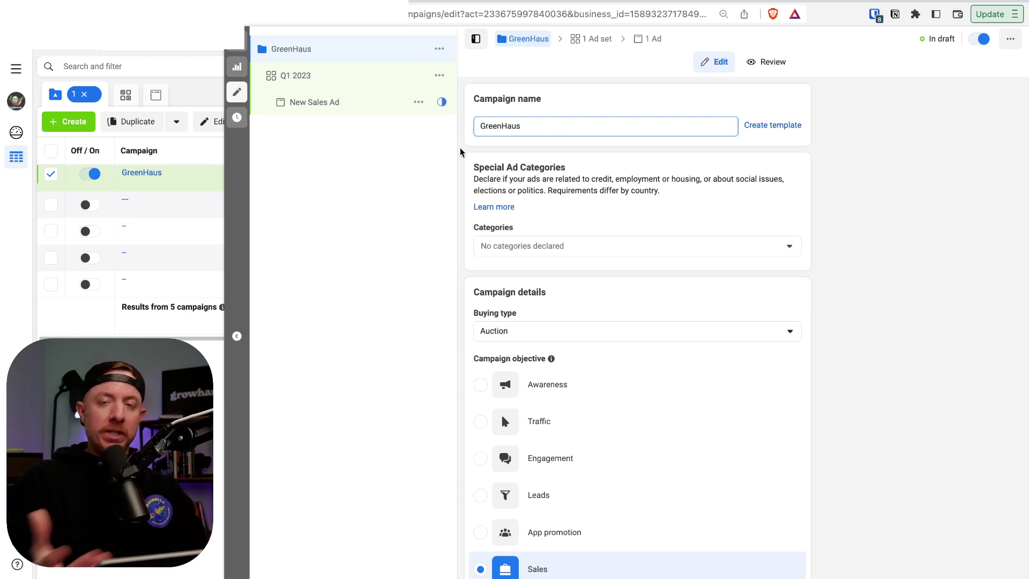
click(326, 86)
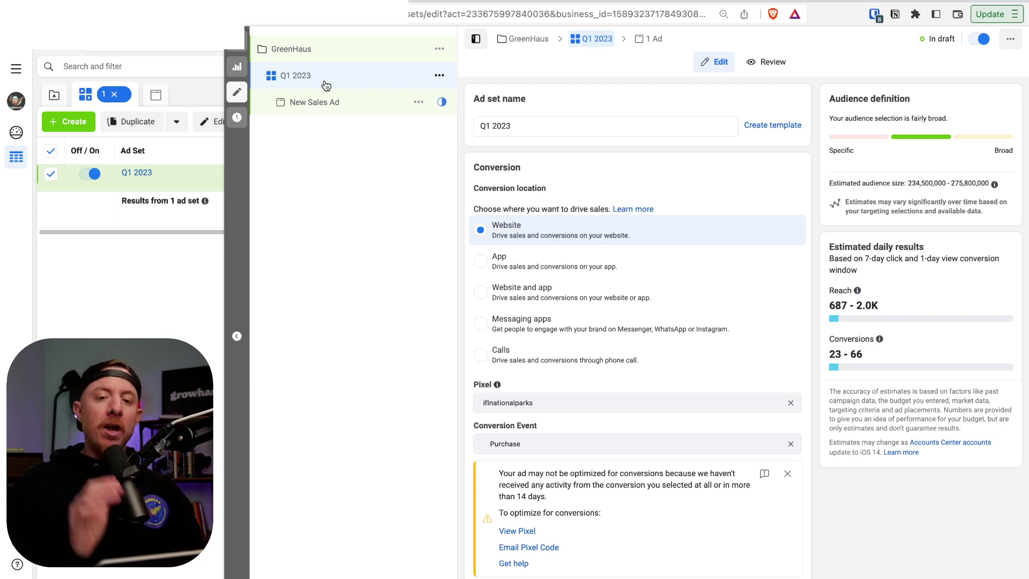
click(986, 40)
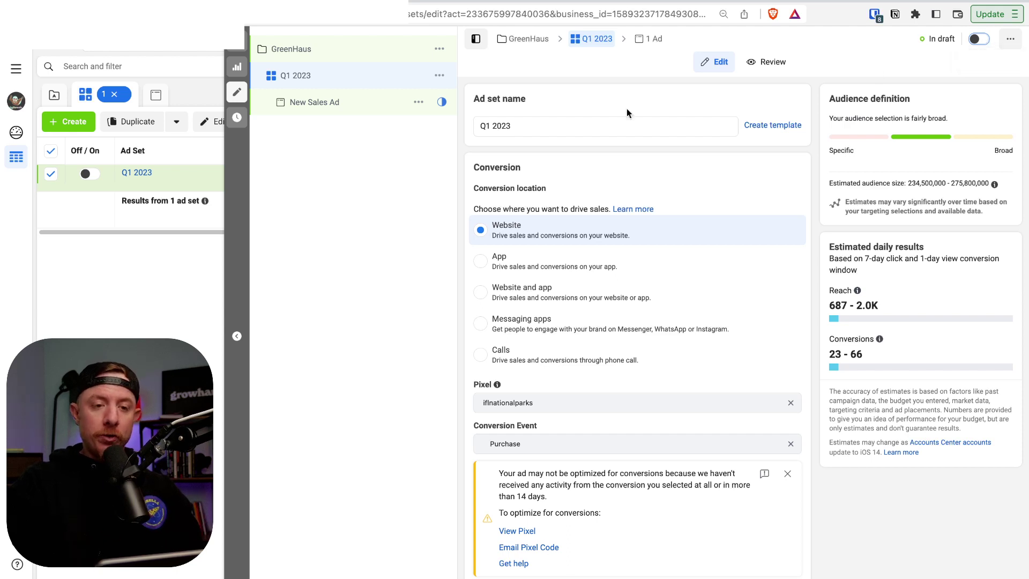
Rename the New Sales Ad to "a# [creativetype] CreativeName | Body | Headline | Post ID:".
click(297, 111)
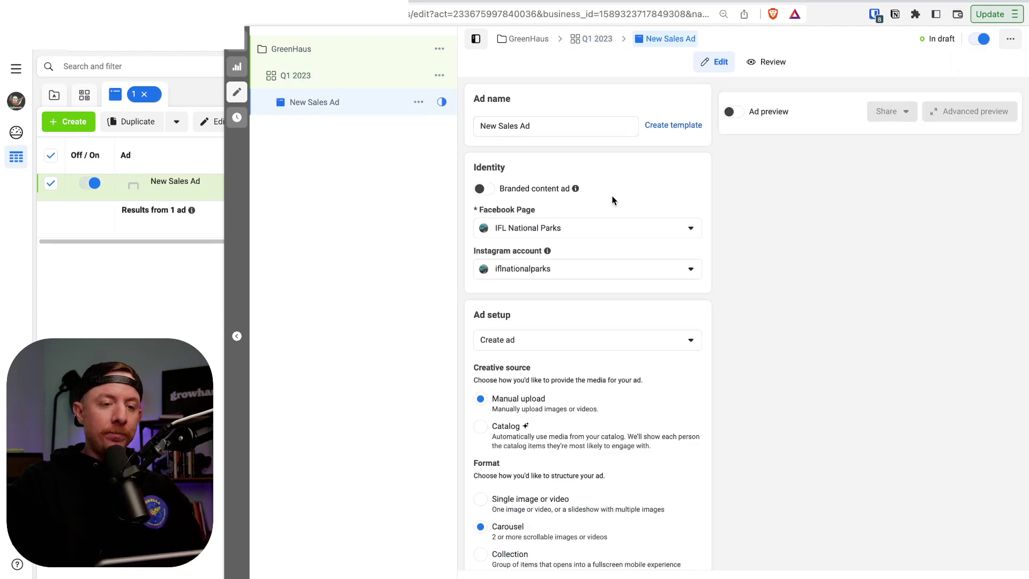
drag(565, 127, 468, 113)
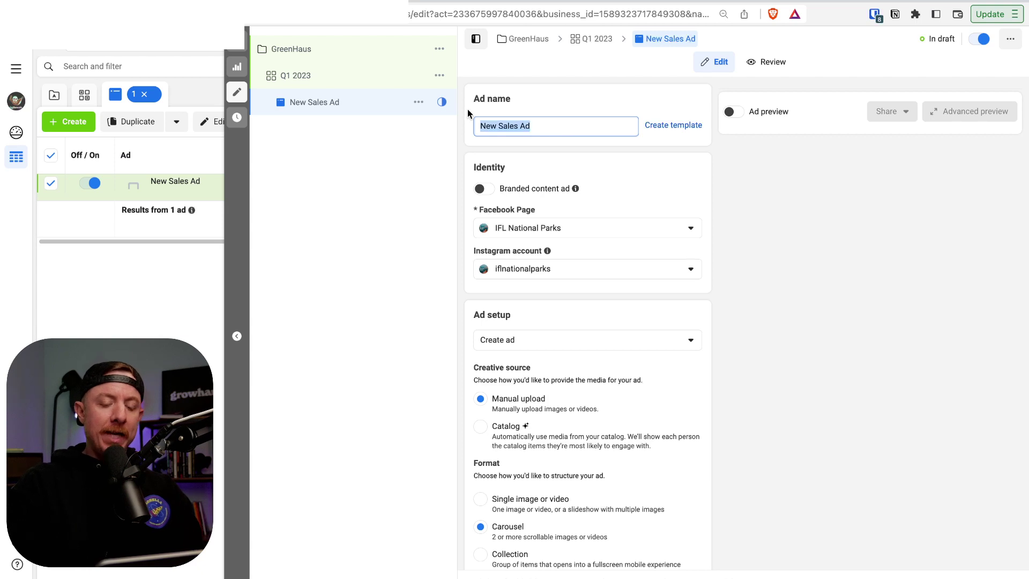
text(a)
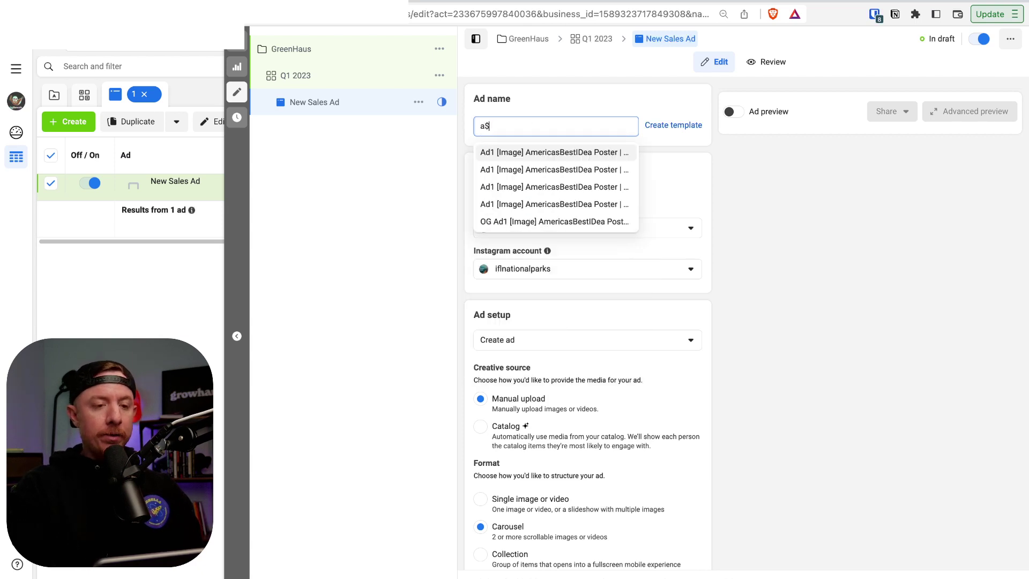
text(#)
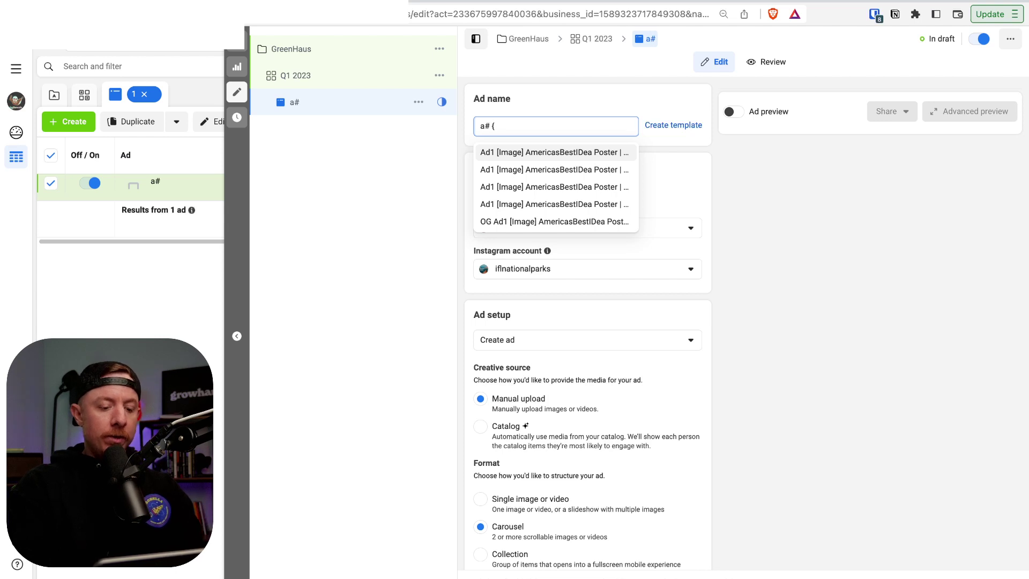
text( [creativety)
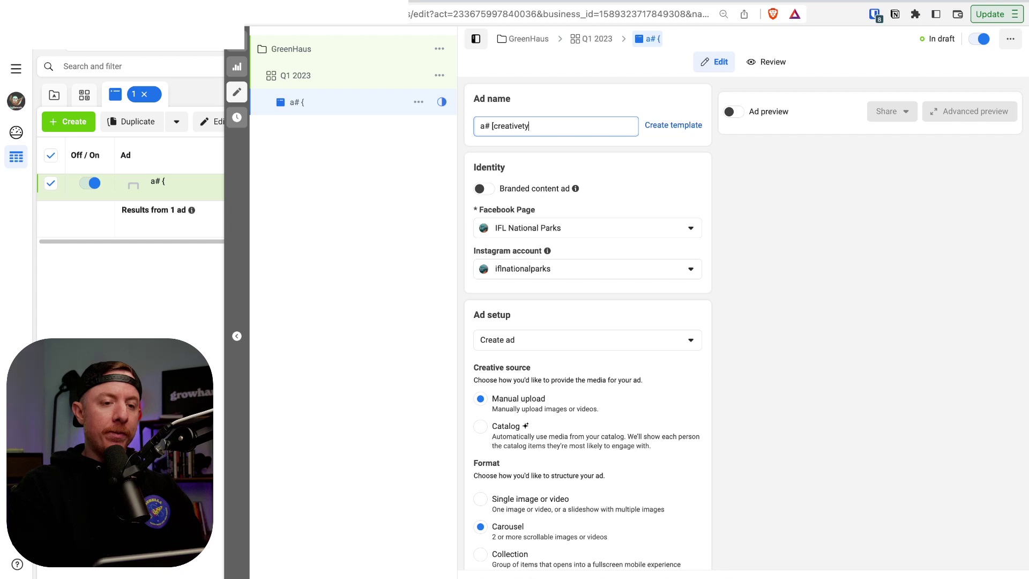
text(pe] CreativeName | Body |)
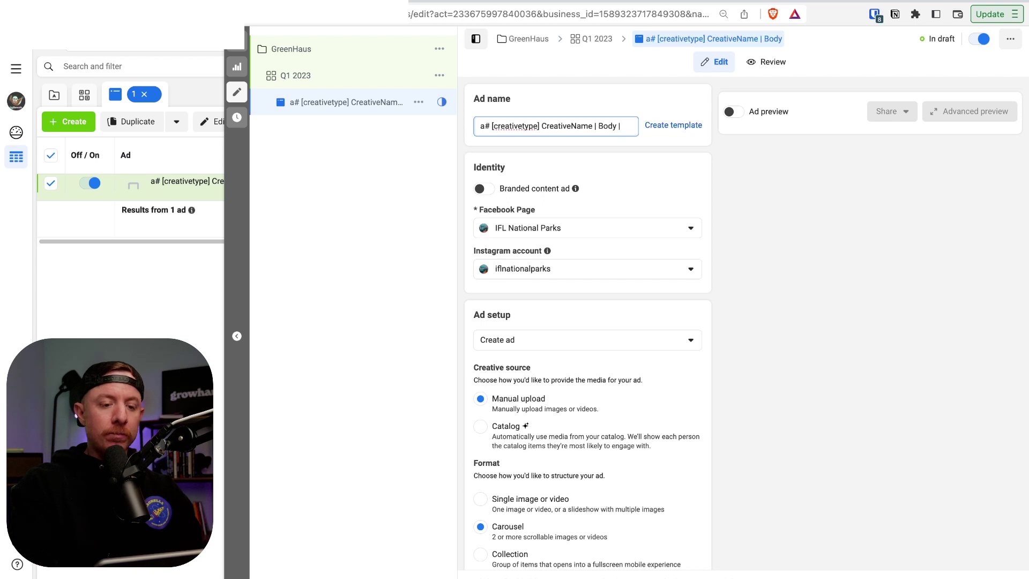
text(adline)
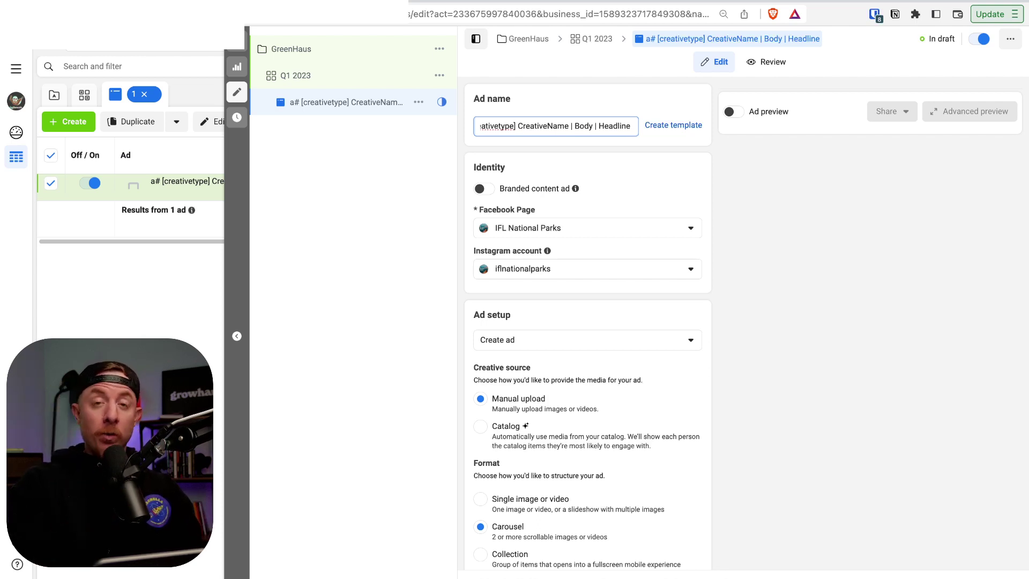
text(|)
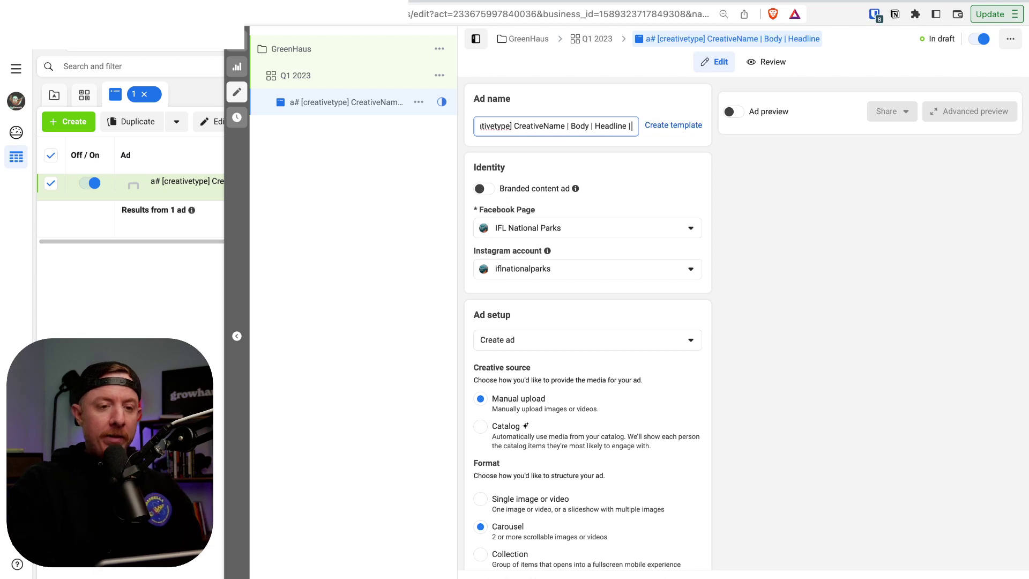
text( Post ID:)
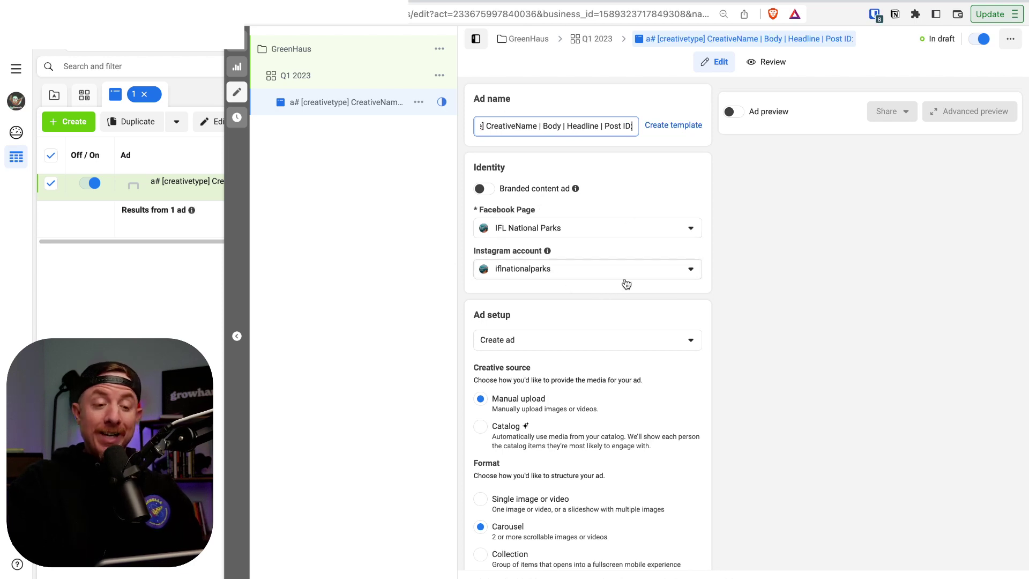
Set the ad format to Single image or video, dismiss the standard enhancements notice and disable multi-advertiser ads.
scroll(625, 283, down, 3)
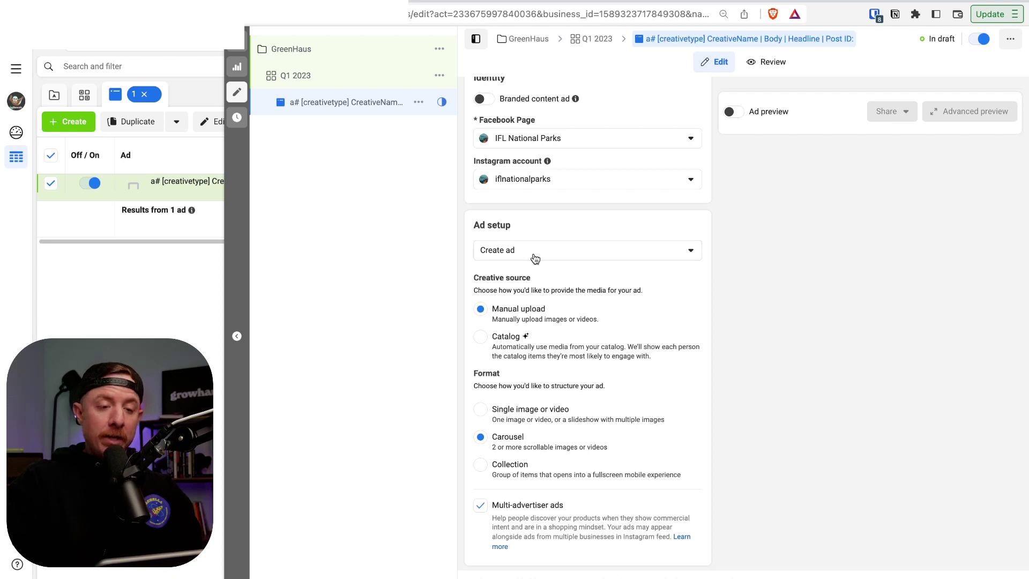
click(565, 426)
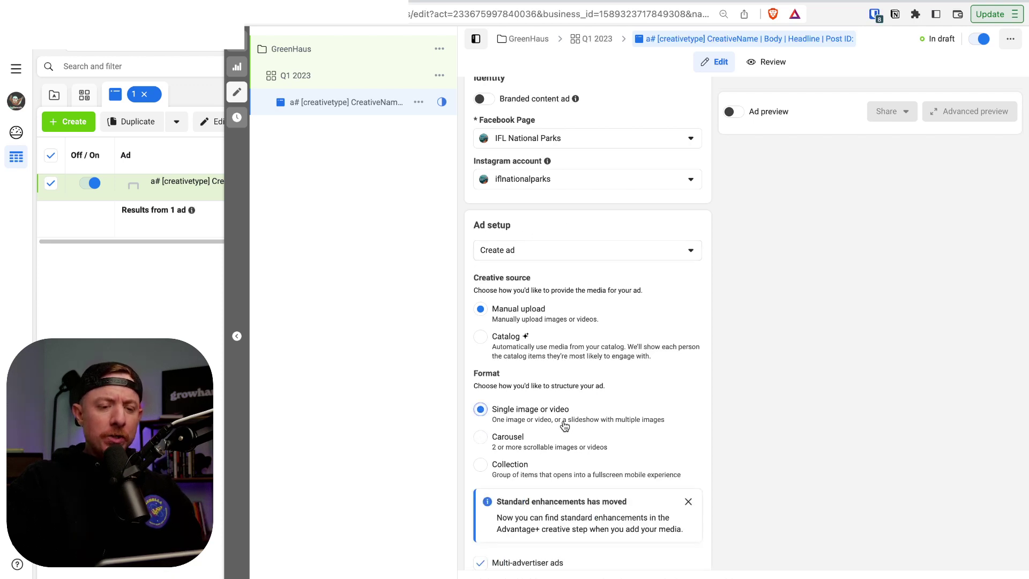
scroll(568, 482, down, 5)
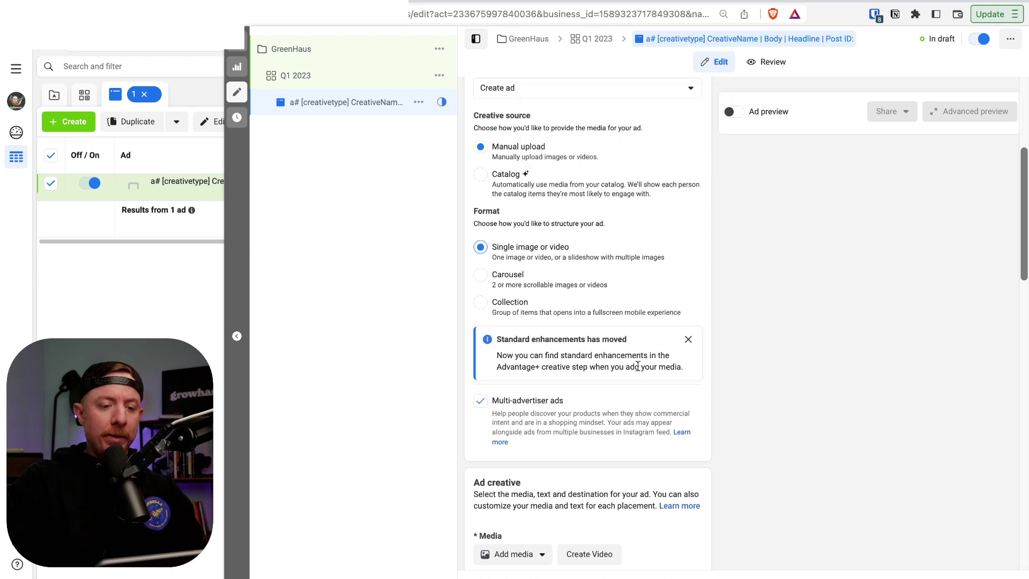
click(688, 339)
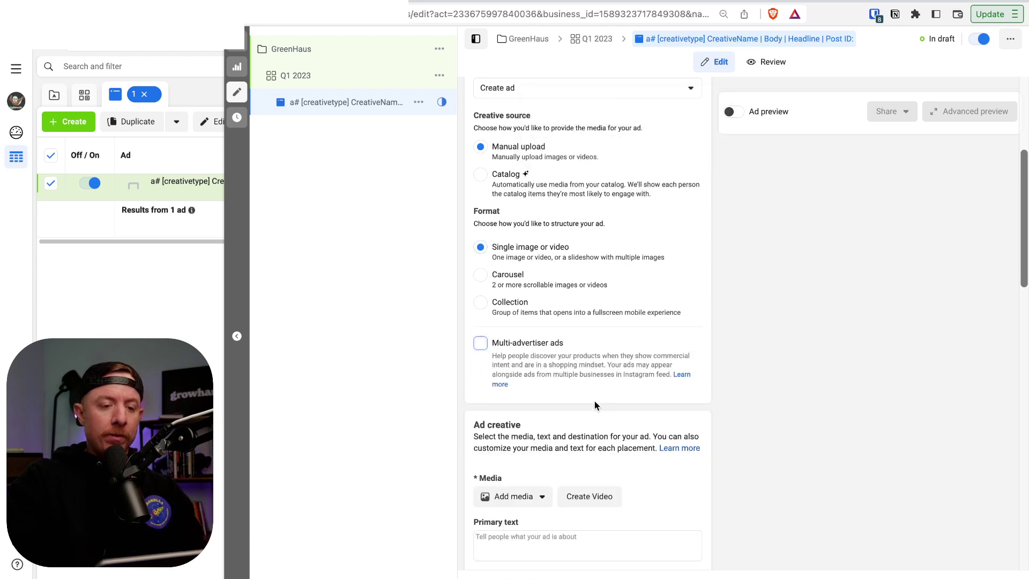
Set the ad's call to action to Shop now.
scroll(638, 360, down, 6)
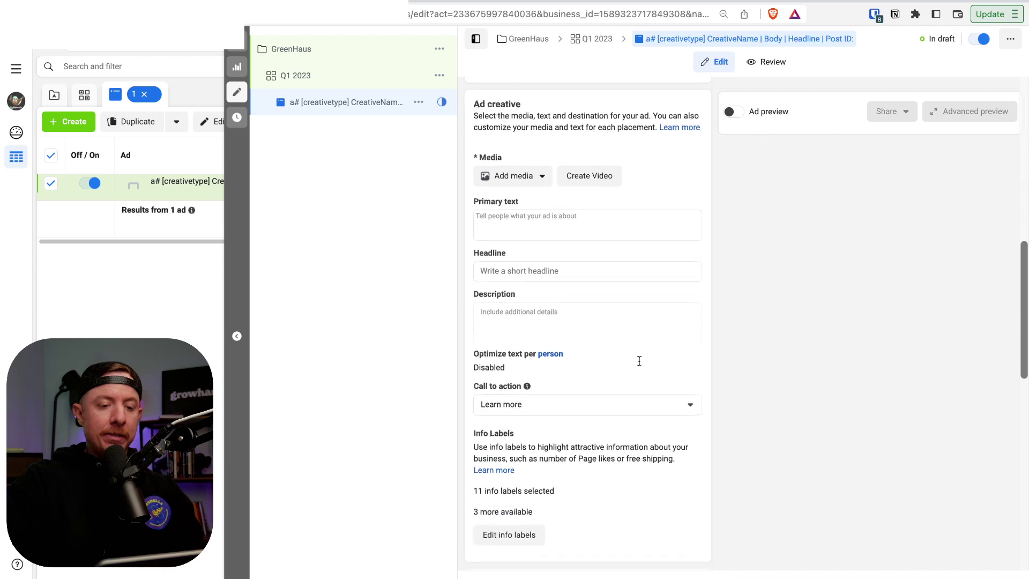
scroll(639, 360, down, 1)
click(634, 350)
scroll(594, 466, down, 3)
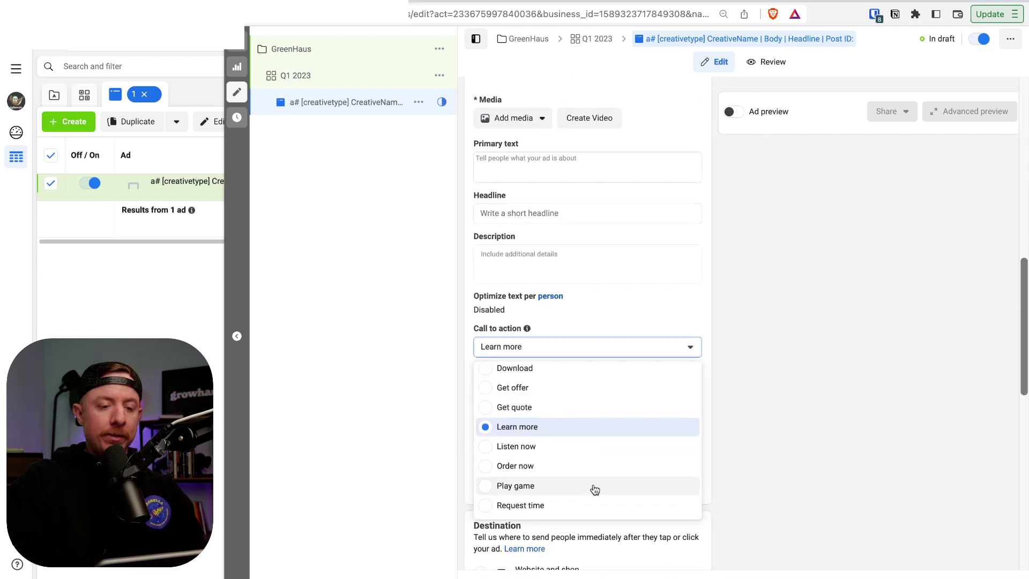
scroll(592, 486, down, 3)
click(590, 495)
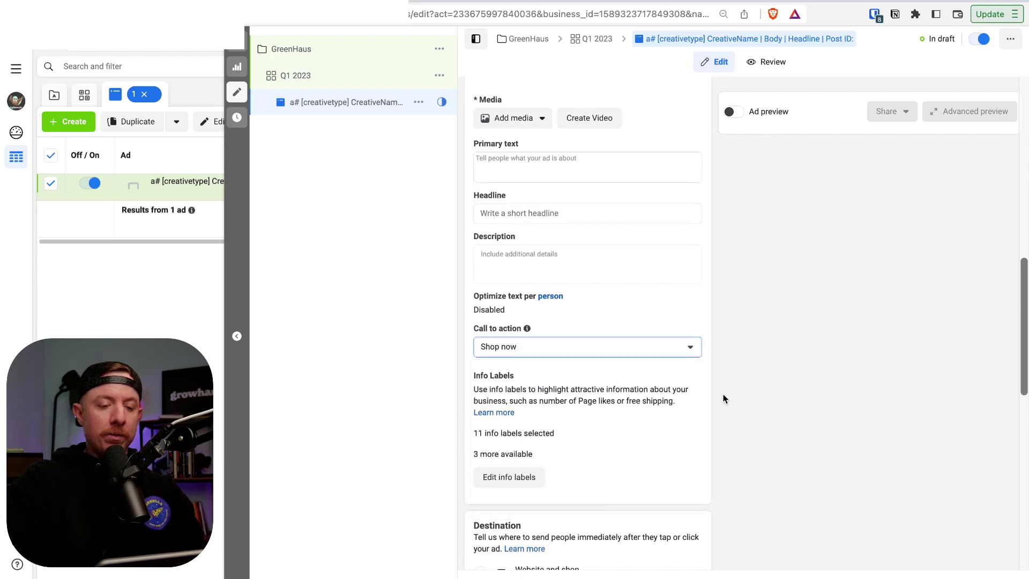
Set the ad's destination website URL to iflnationalparks.com.
scroll(723, 399, down, 3)
click(599, 472)
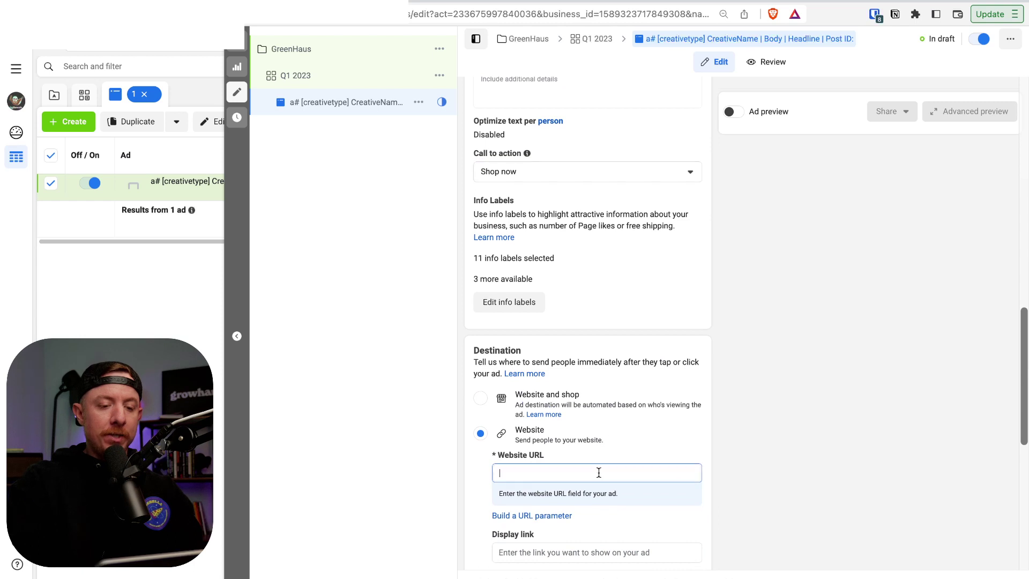
text(iflnational)
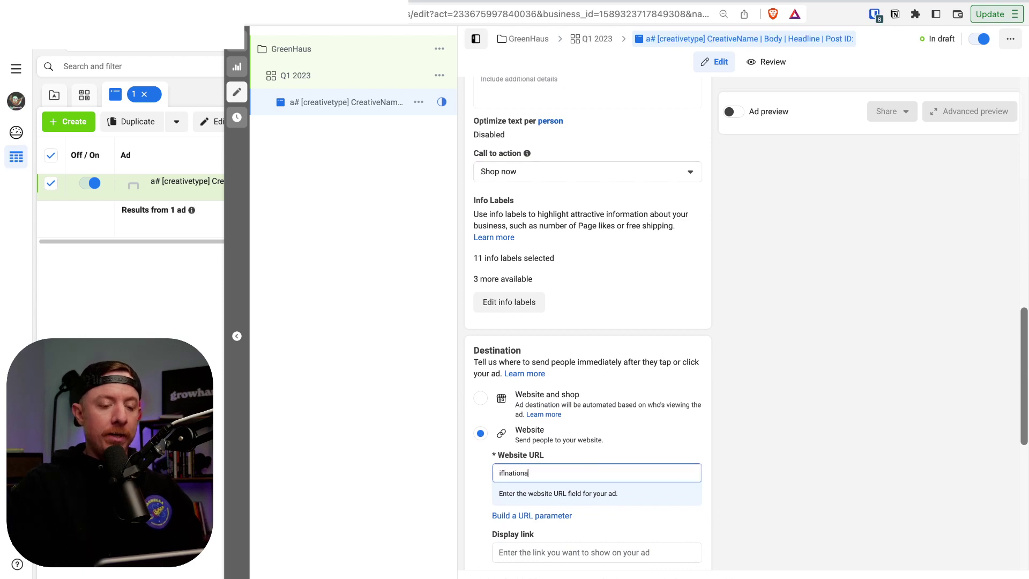
text(parks.com)
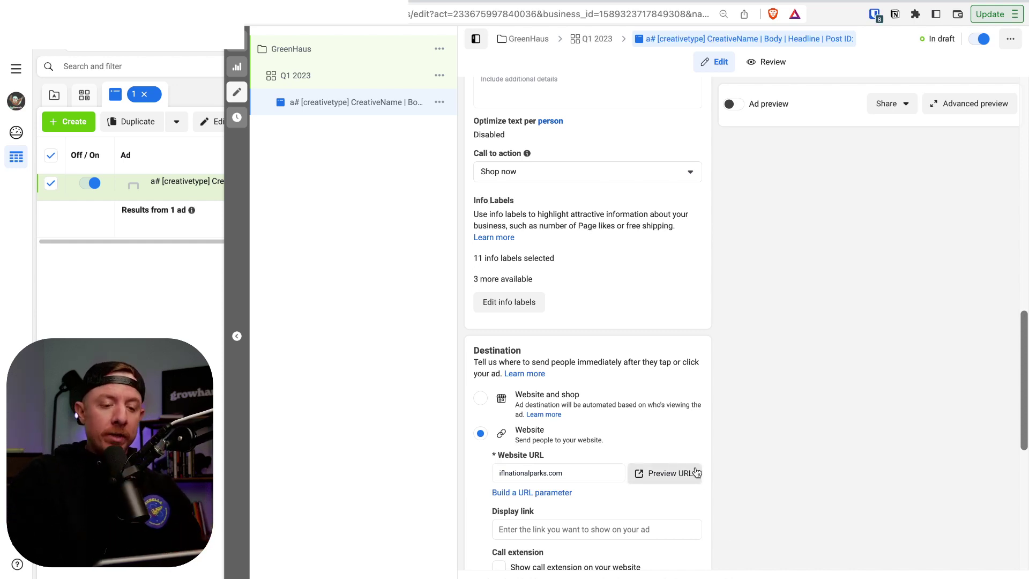
Enter "urlparm" as the URL parameters in the ad's tracking settings.
scroll(686, 471, down, 6)
scroll(696, 472, down, 1)
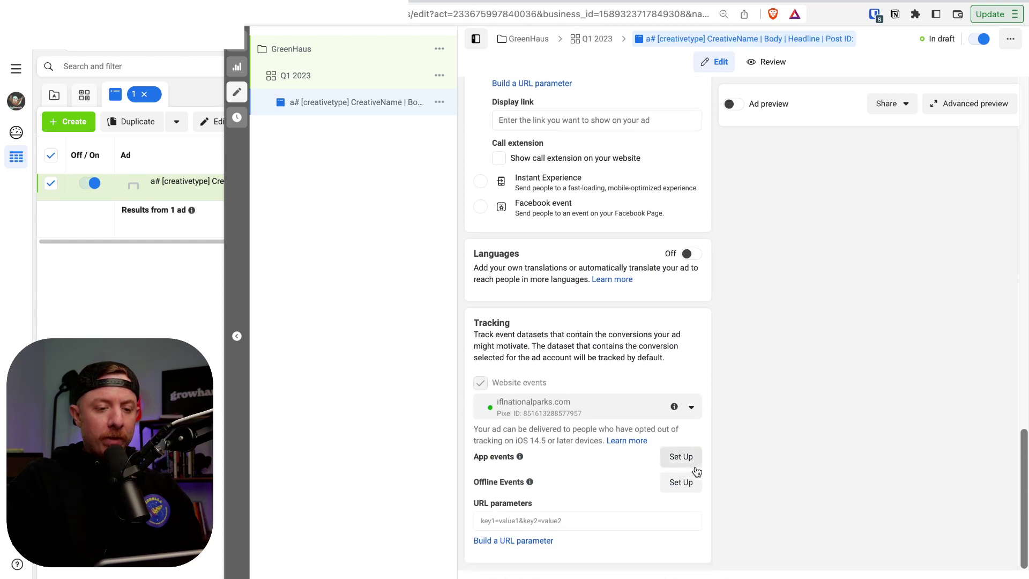
click(588, 521)
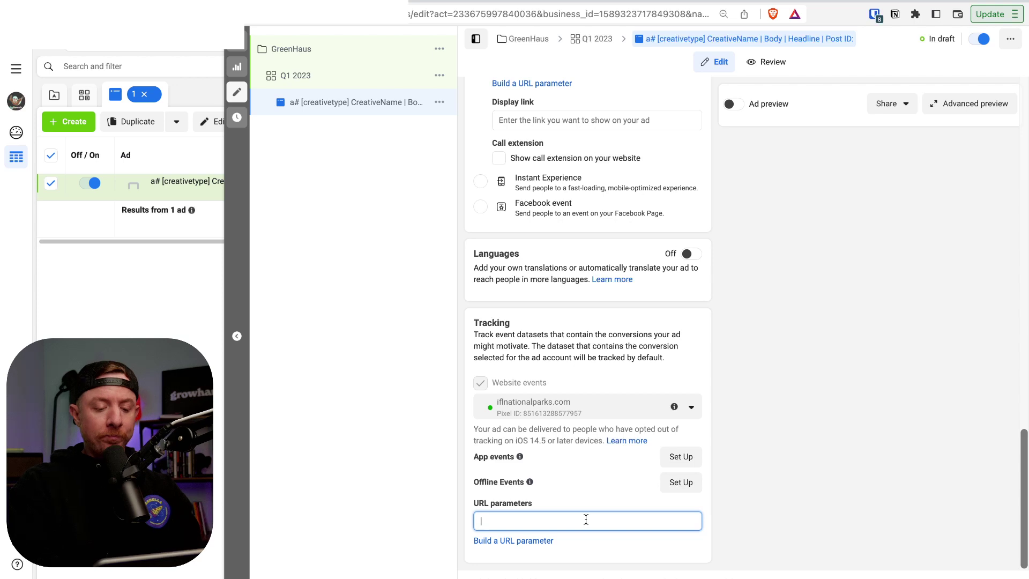
key(BackSpace)
key(BackSpace)
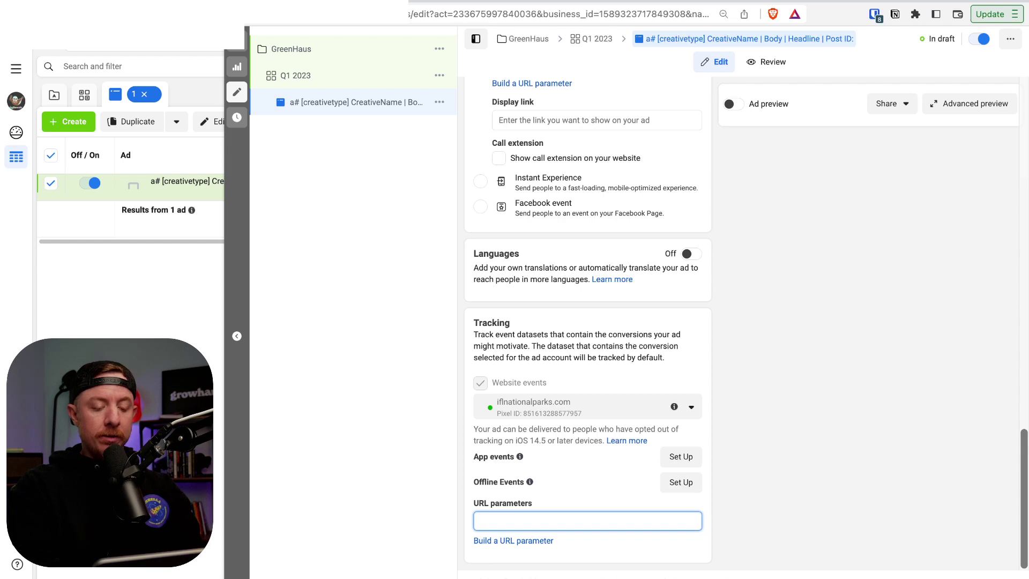
text(urlparm)
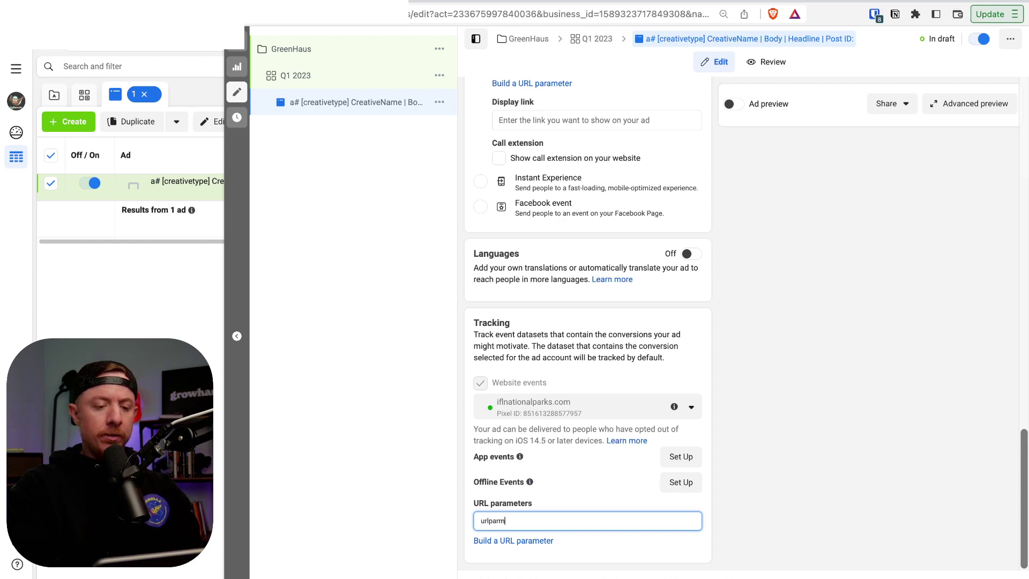
Enter "PRODUCT NAME" as the ad's placeholder headline.
scroll(614, 419, up, 9)
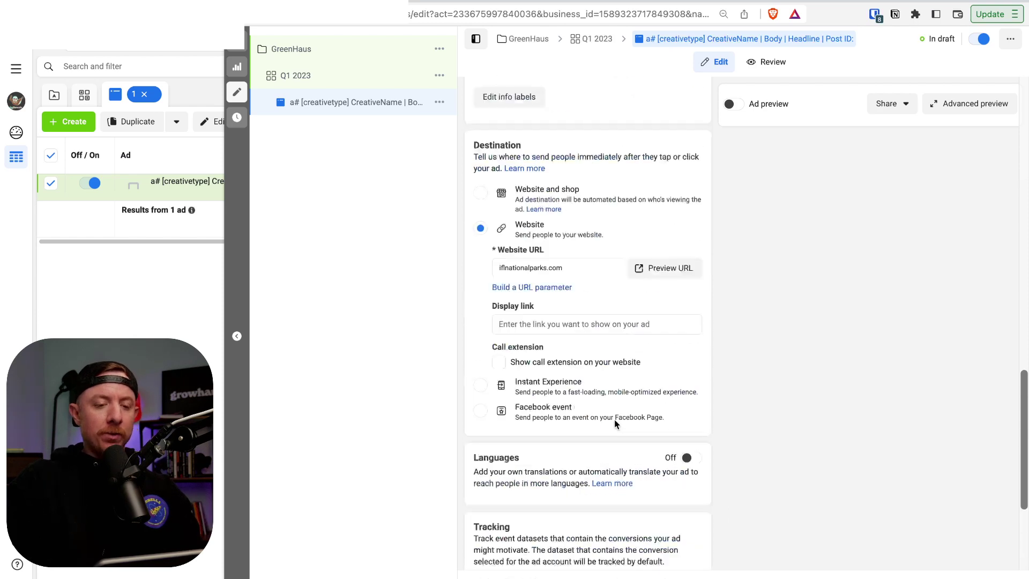
scroll(613, 408, up, 12)
scroll(613, 408, down, 4)
scroll(613, 408, down, 3)
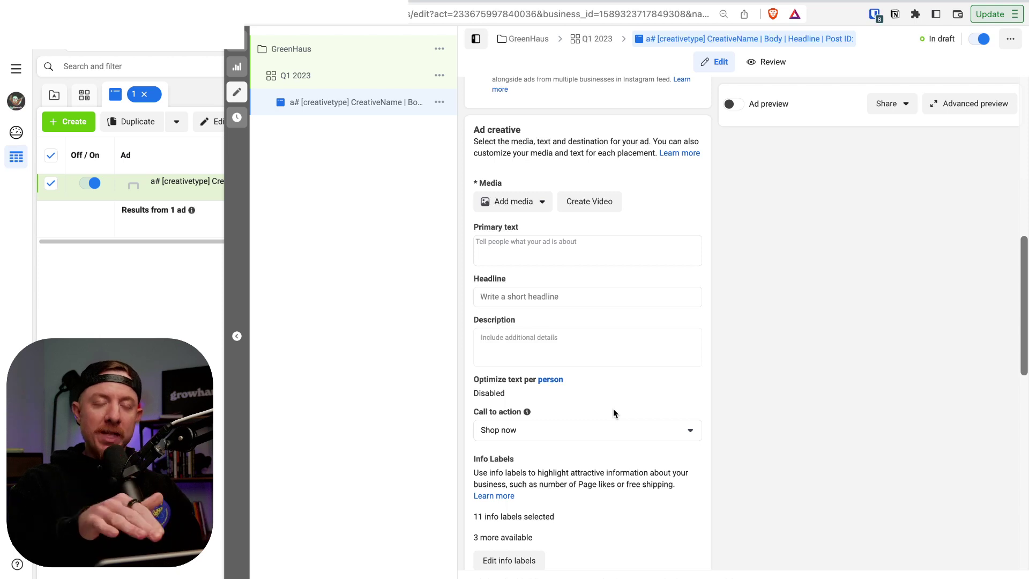
click(568, 302)
text(PRODUCT NAME)
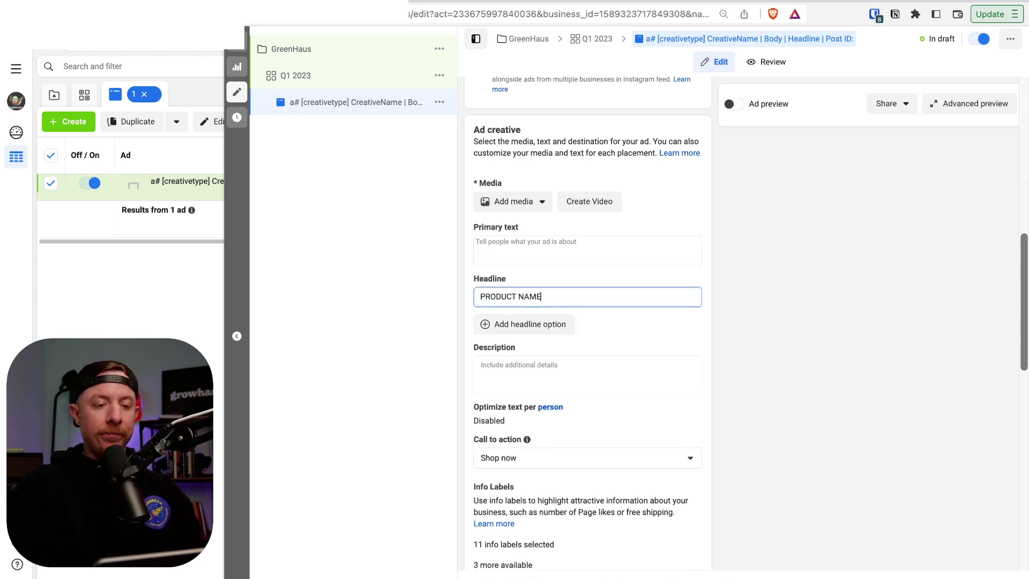
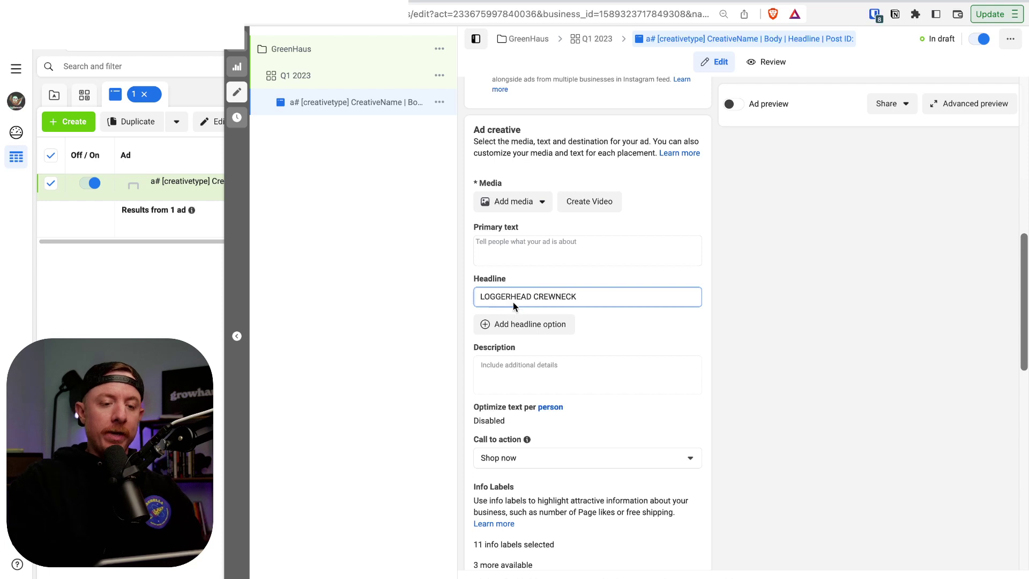
Replace "LOGGERHEAD" in the ad's headline so that it reads "LIMITED EDITION SAVE THE TURTLES CREWNECK".
drag(531, 292, 452, 294)
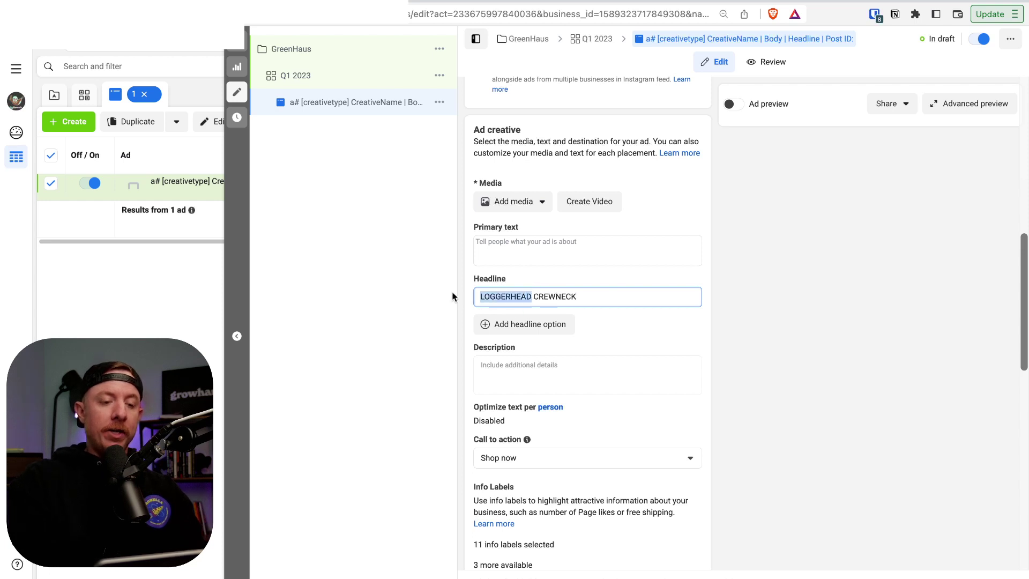
text(SAVE T)
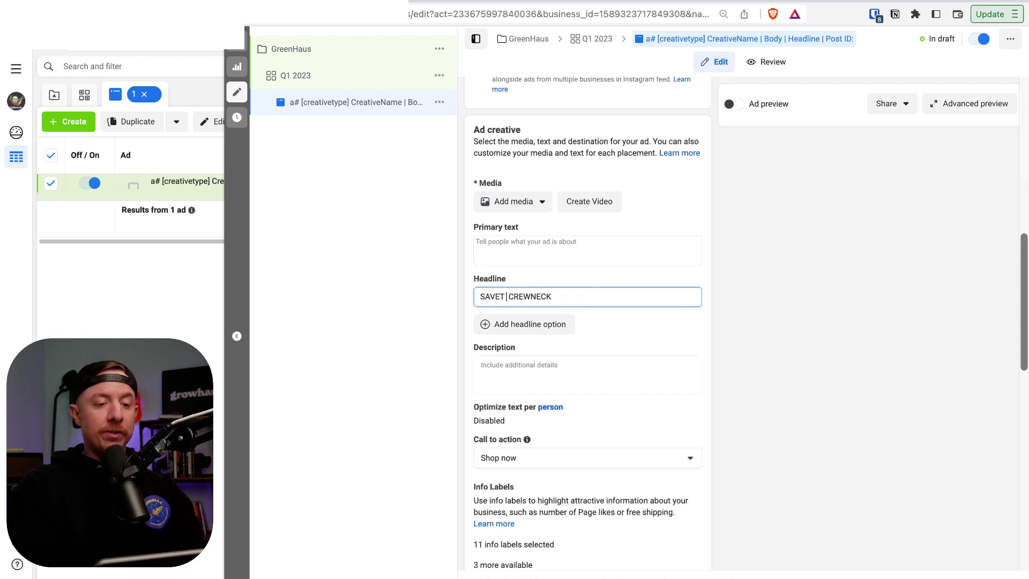
text(HE TURLE)
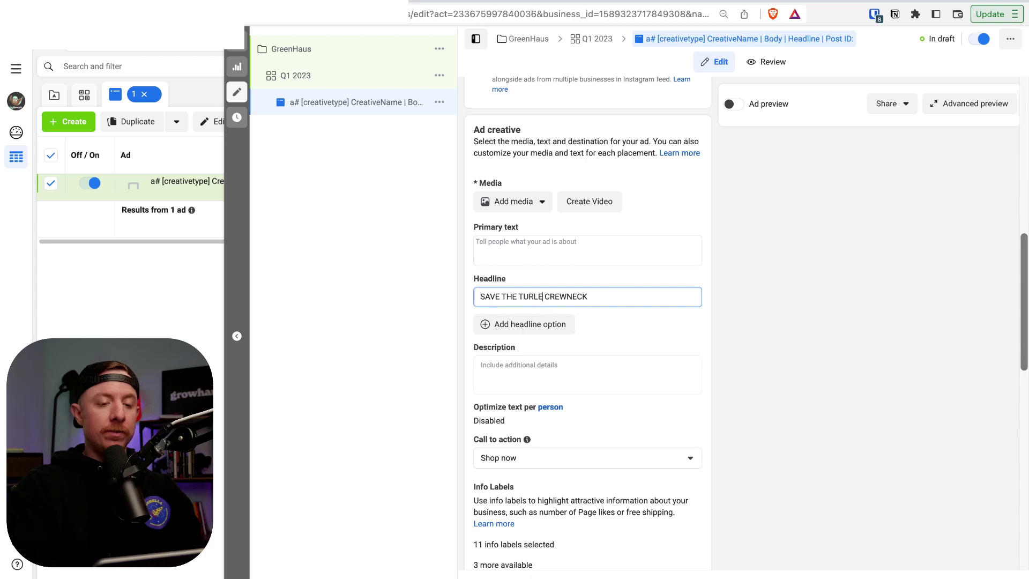
key(BackSpace)
key(BackSpace)
text(TLES)
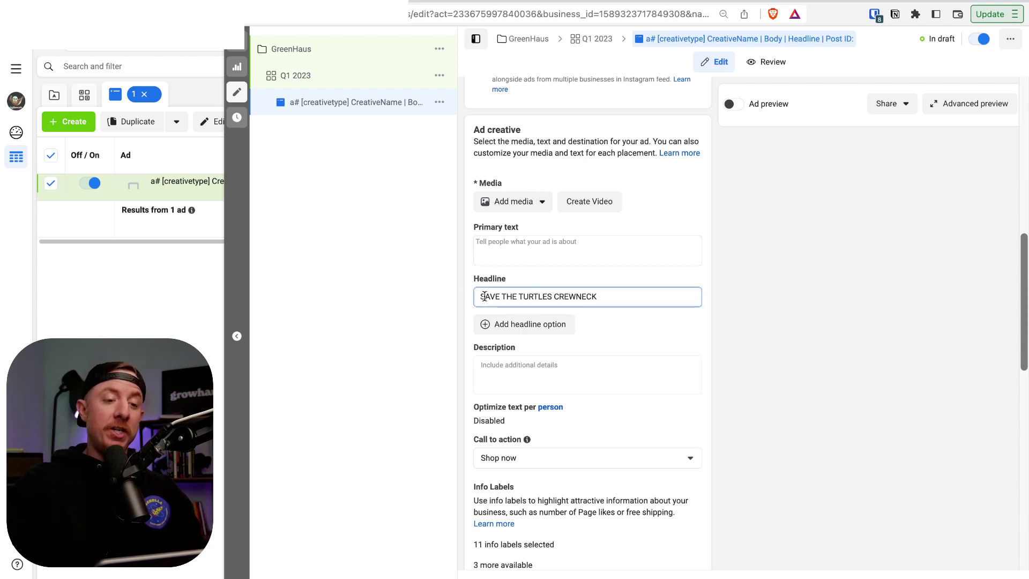
text(LIMITED EDIT)
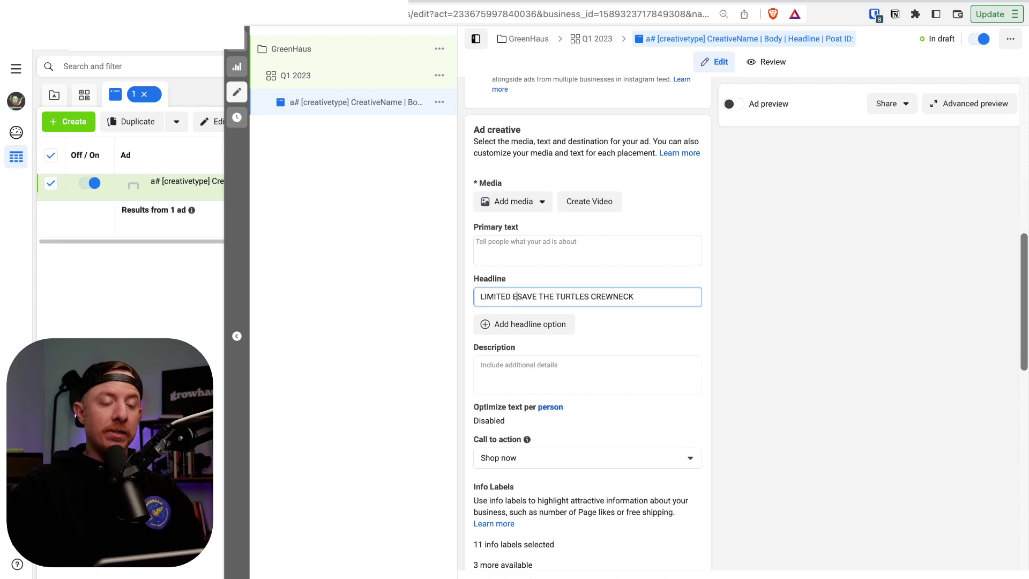
text(ION)
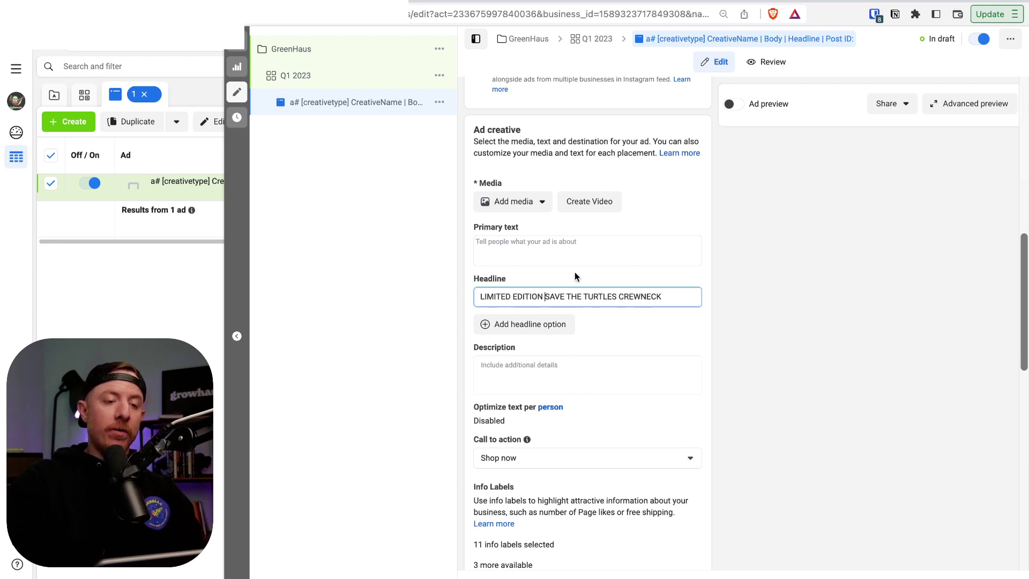
Set the ad's primary text to "ATTN ALL TURTLE LOVERS".
click(572, 252)
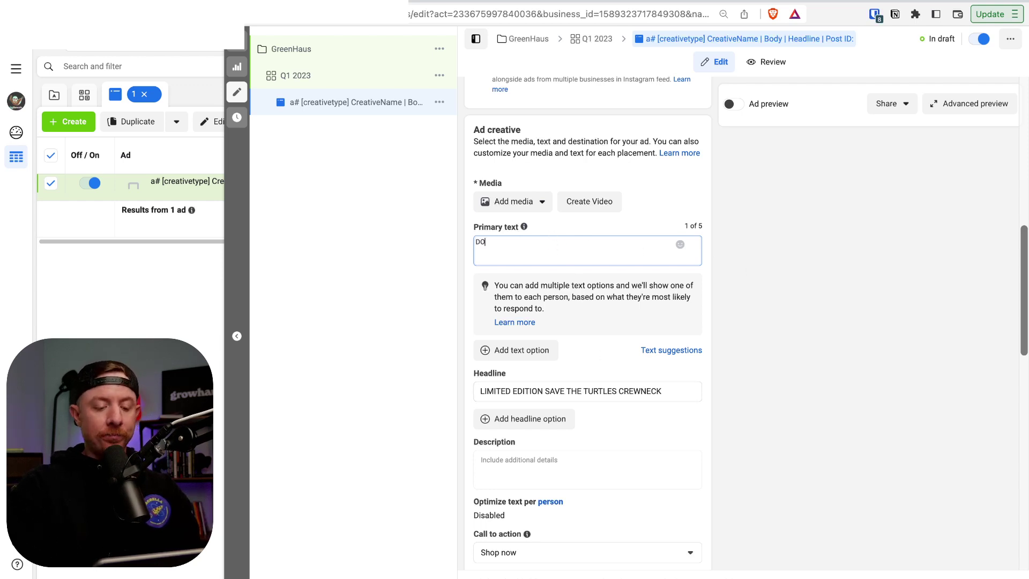
text(love turtles?)
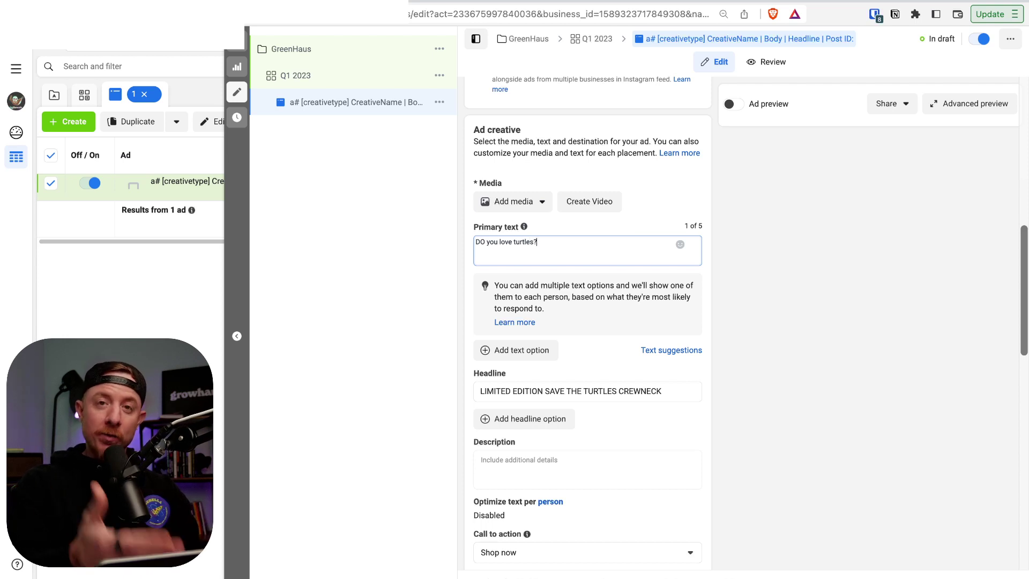
key(super+a)
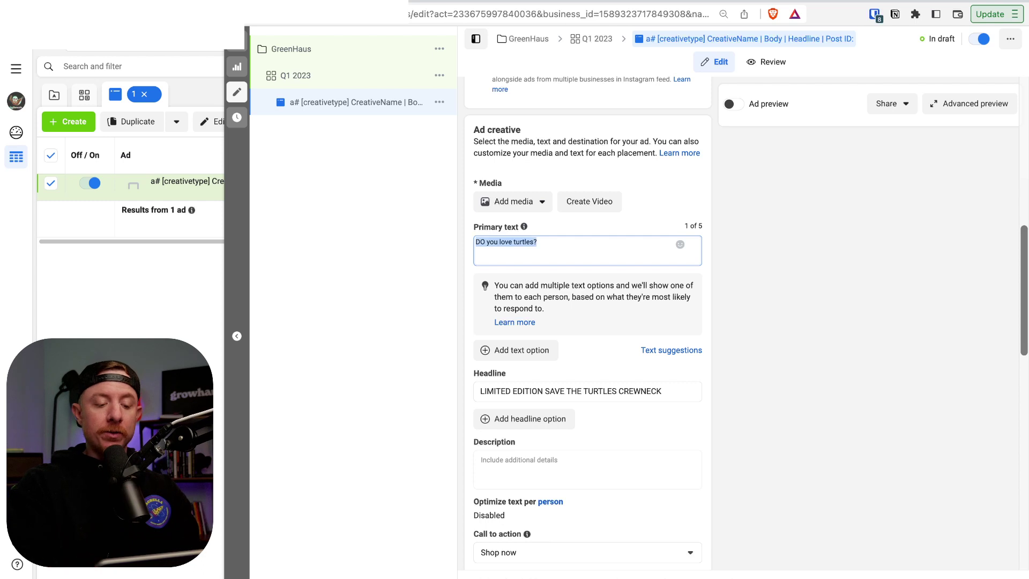
text(ATTN ALL TUR)
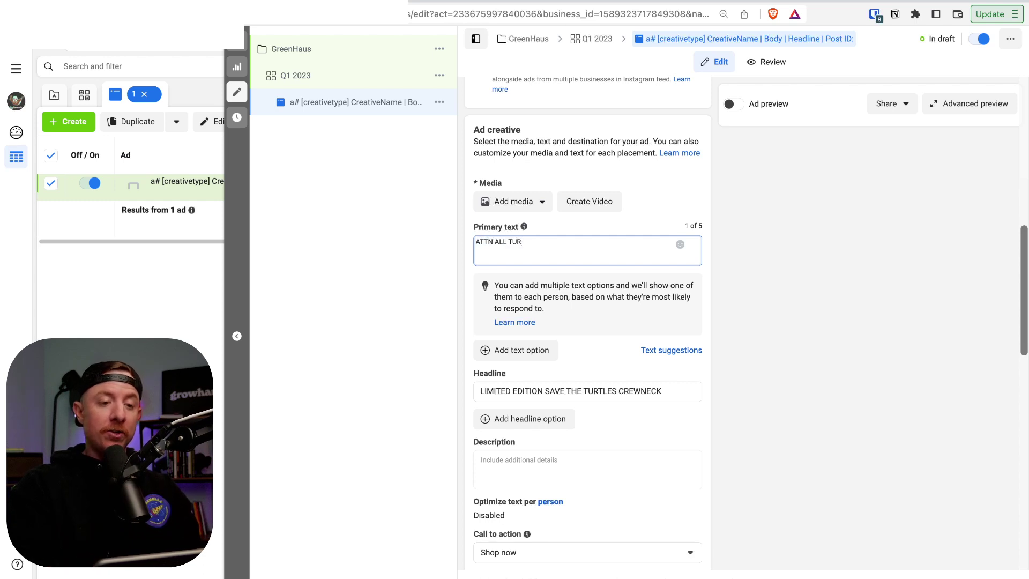
text(TLE LOVERS)
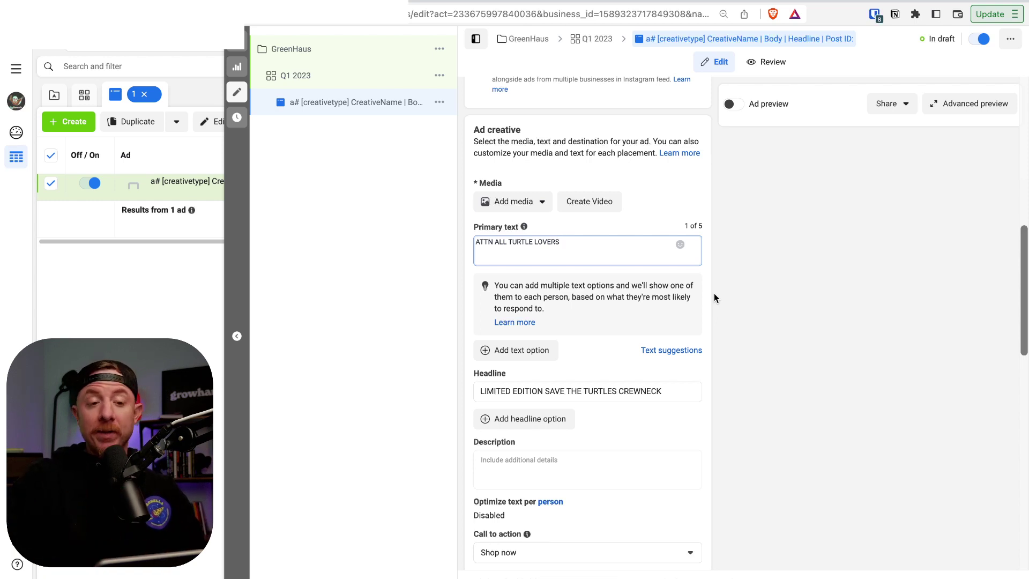
Review the ad's creative text, call to action, destination and tracking settings.
scroll(671, 328, down, 1)
scroll(672, 329, up, 1)
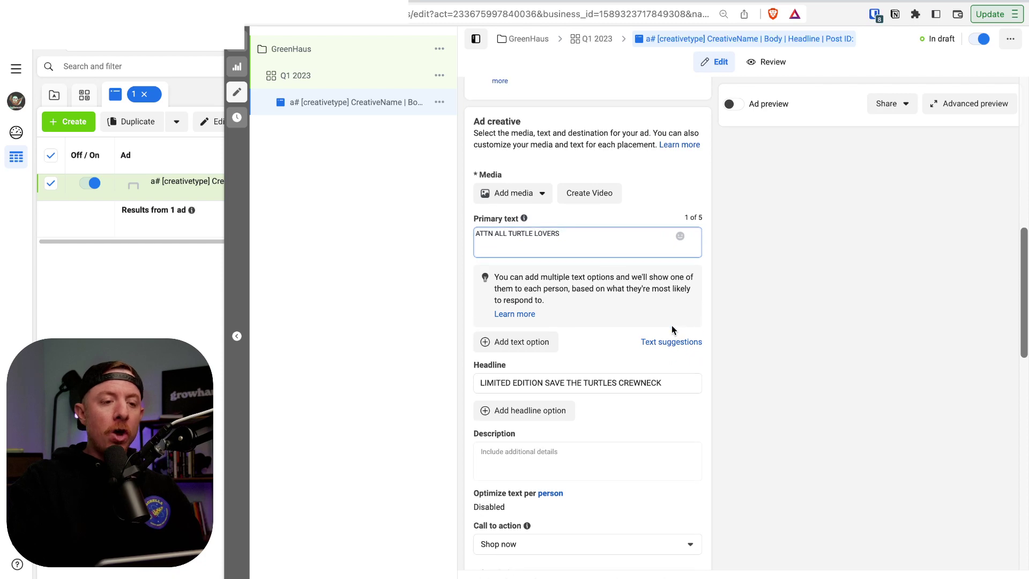
scroll(577, 354, down, 2)
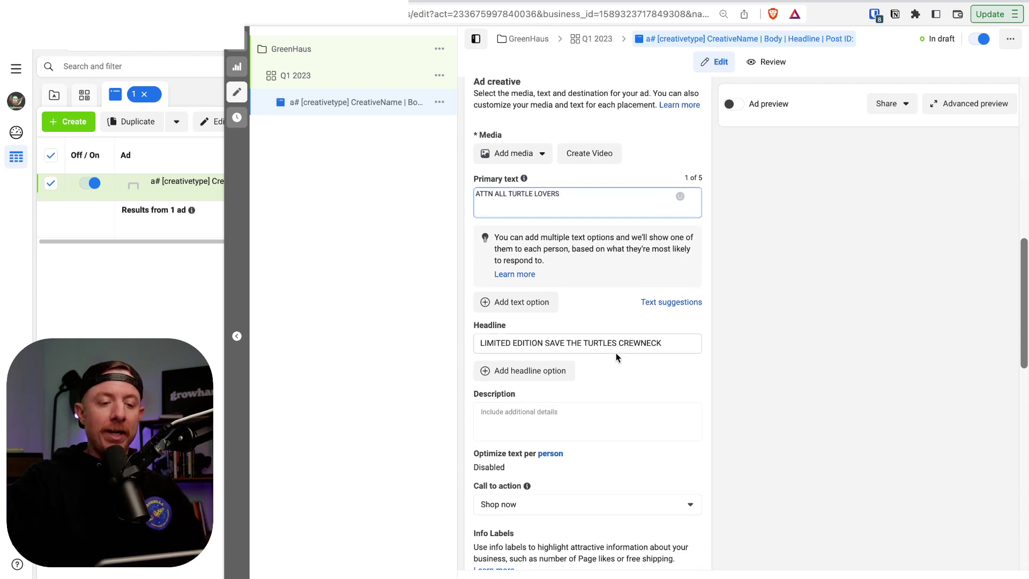
scroll(615, 353, down, 10)
scroll(616, 352, down, 8)
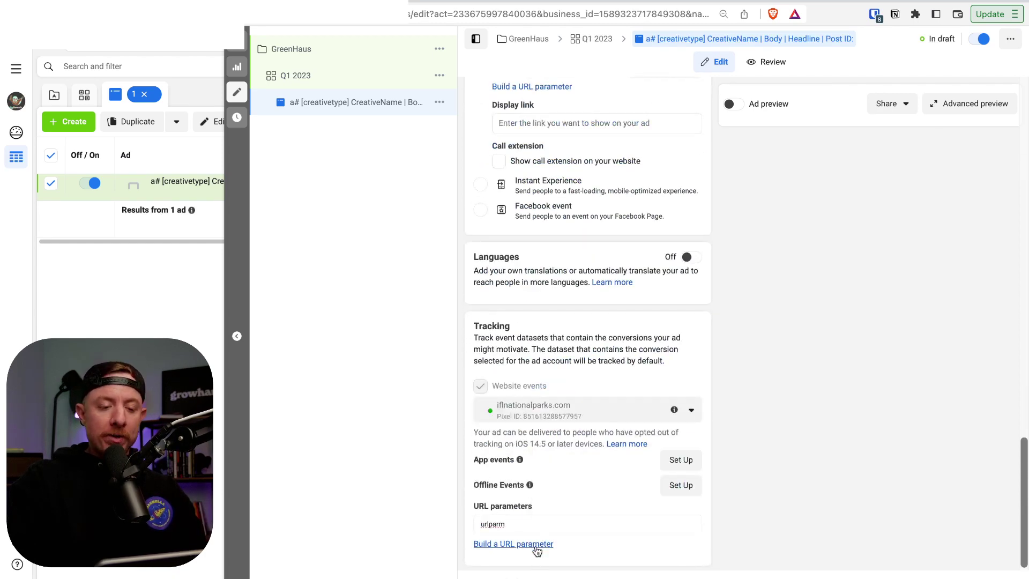
mouse_move(537, 508)
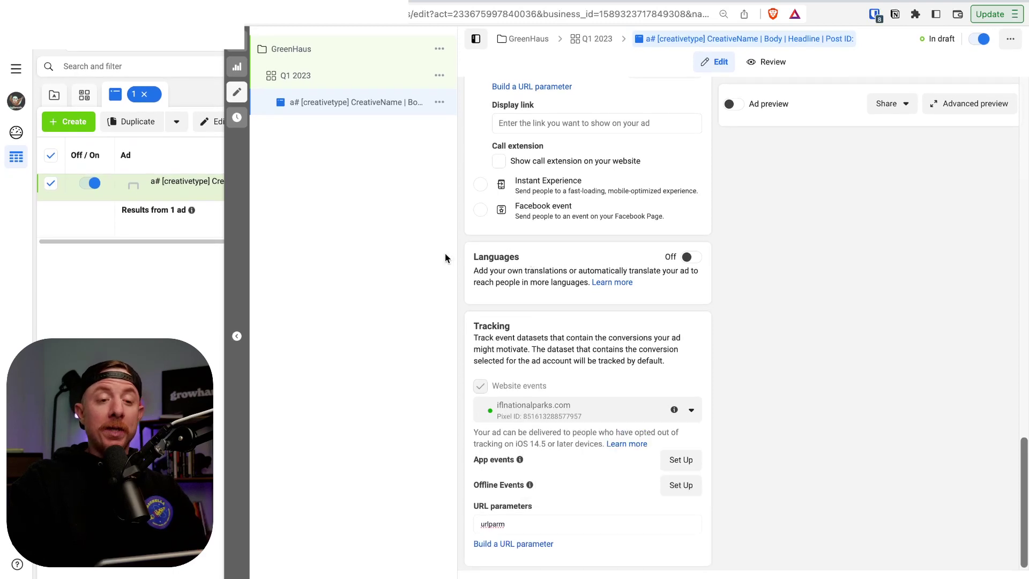
scroll(530, 233, up, 20)
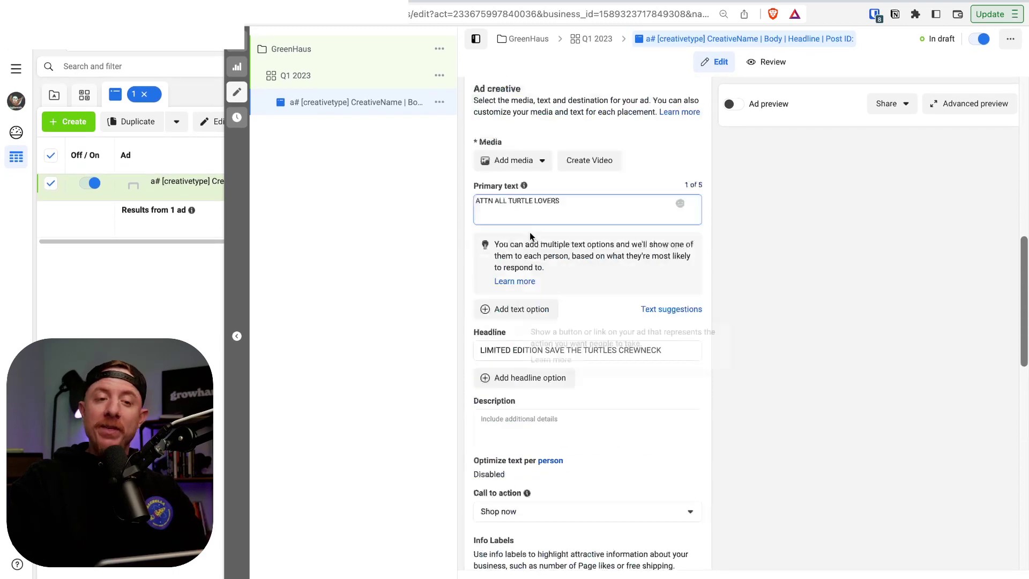
Duplicate the ad within its original campaign, making 4 copies that show existing reactions, comments and shares.
click(440, 102)
click(453, 160)
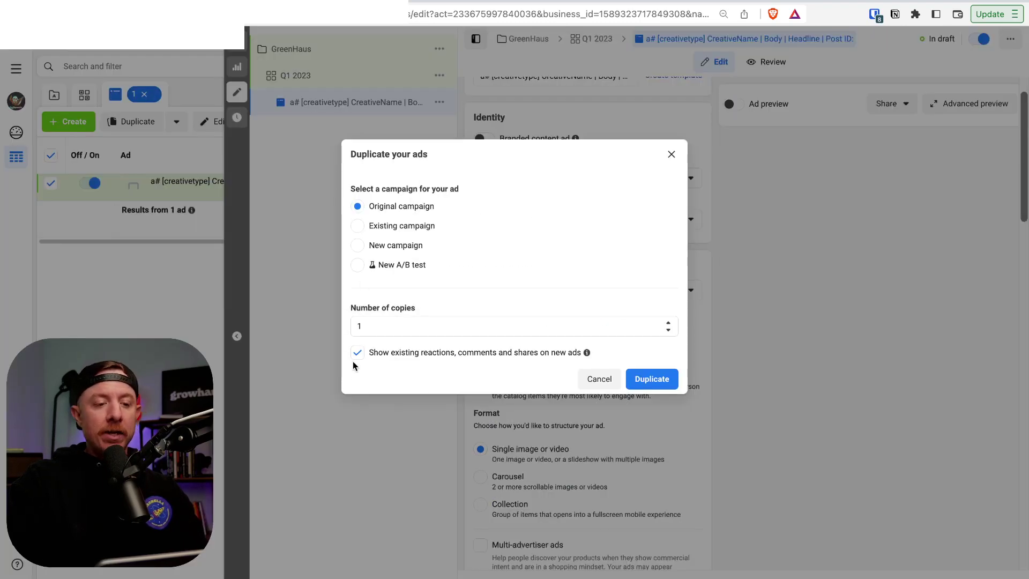
double_click(354, 331)
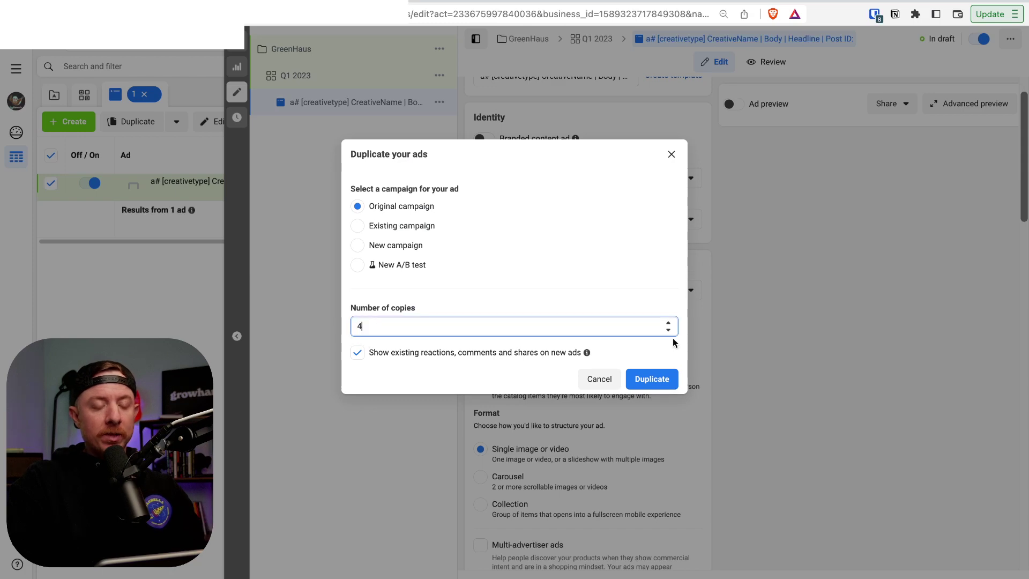
click(652, 378)
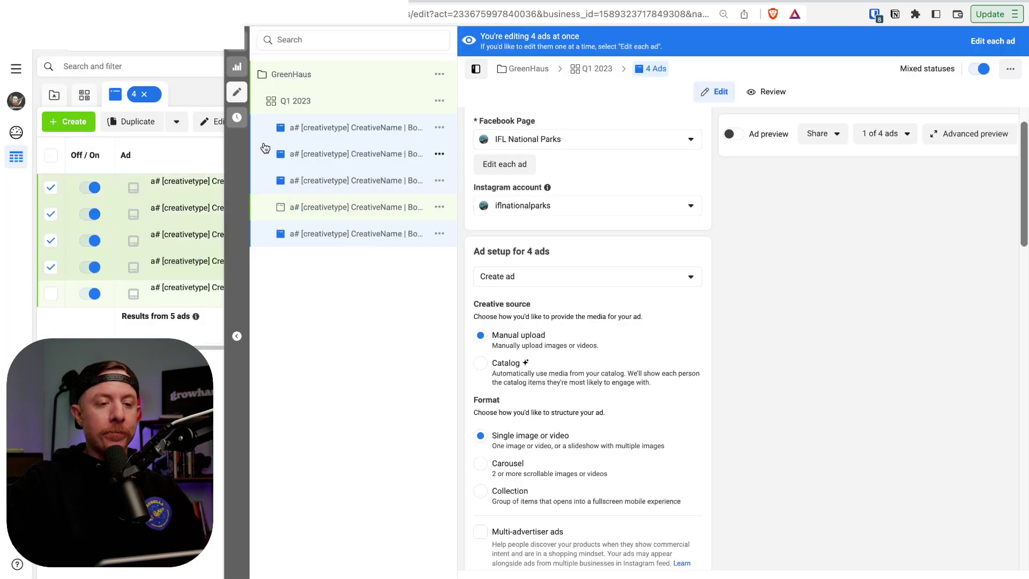
Use Find and replace to remove " - copy" from the names of the four duplicated ads and save to draft.
click(237, 91)
click(254, 122)
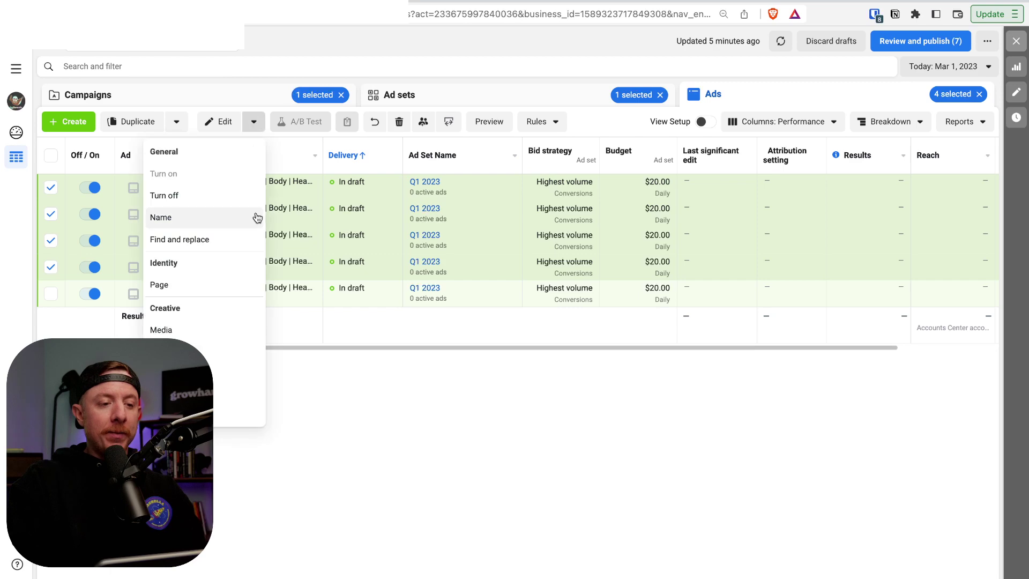
click(244, 238)
click(349, 177)
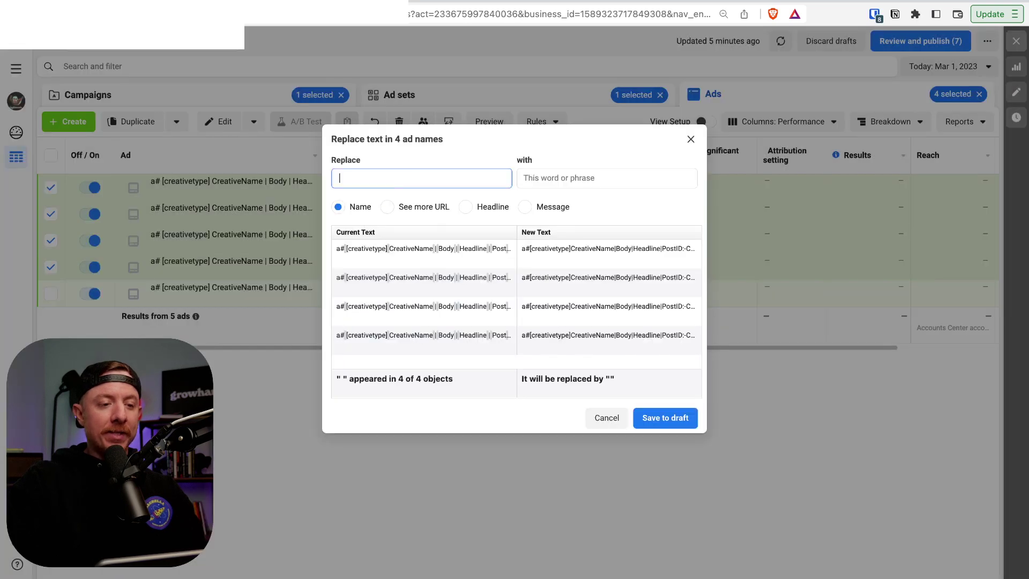
text(- copy)
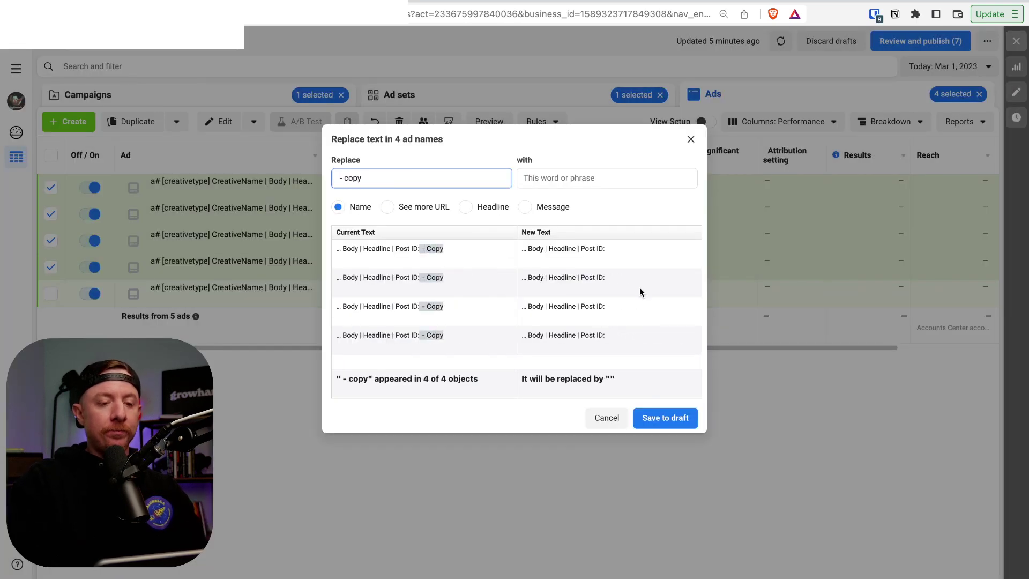
click(665, 417)
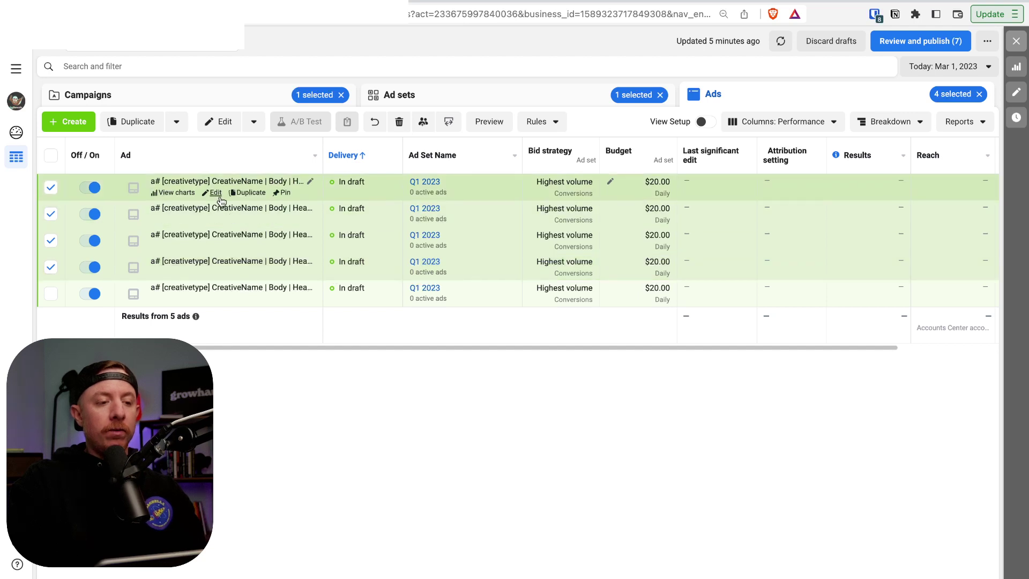
Find and replace "creativetype" with "Image" in the names of all five ads and save to draft.
click(51, 294)
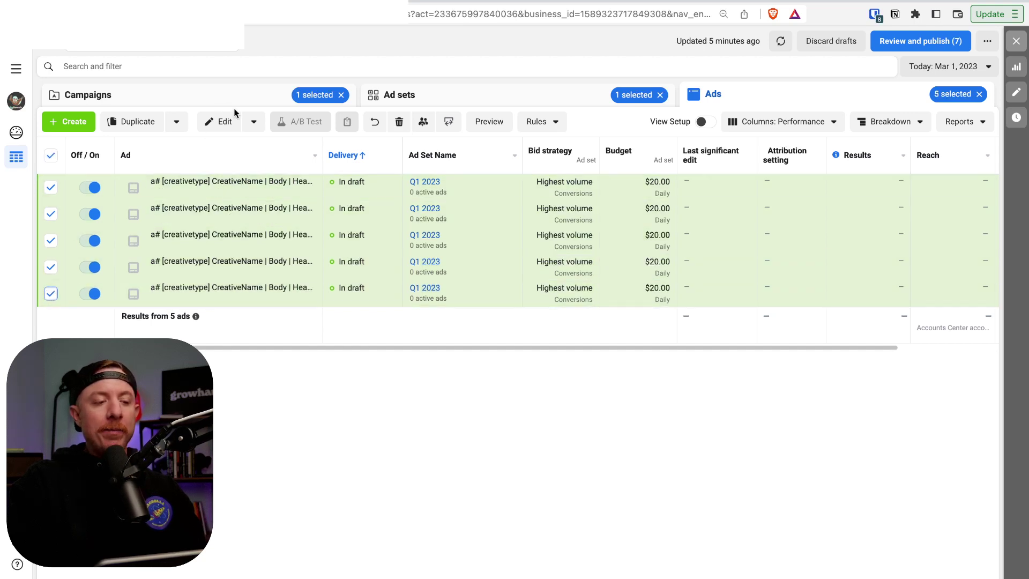
click(254, 122)
click(213, 239)
click(393, 178)
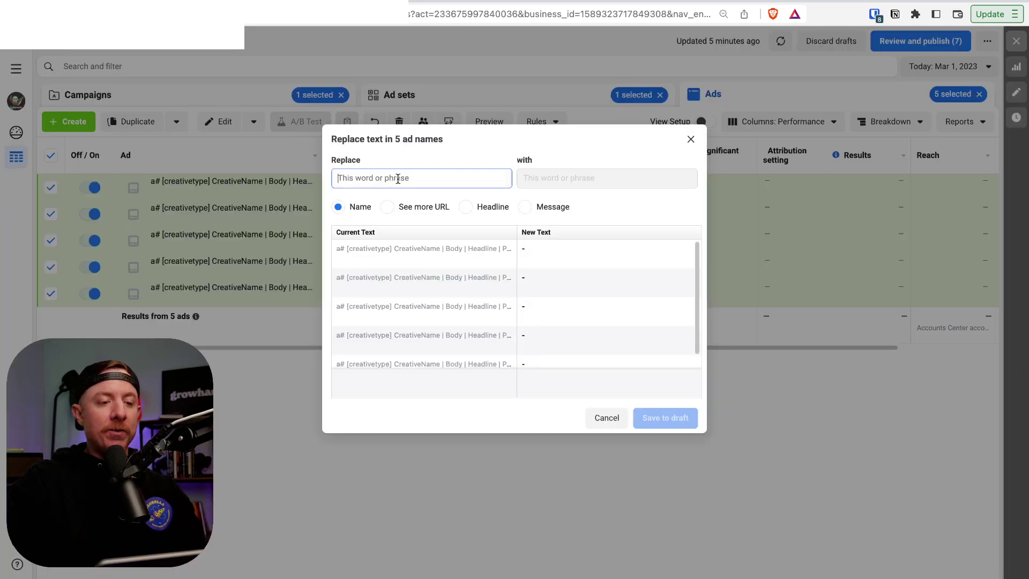
text(creativename)
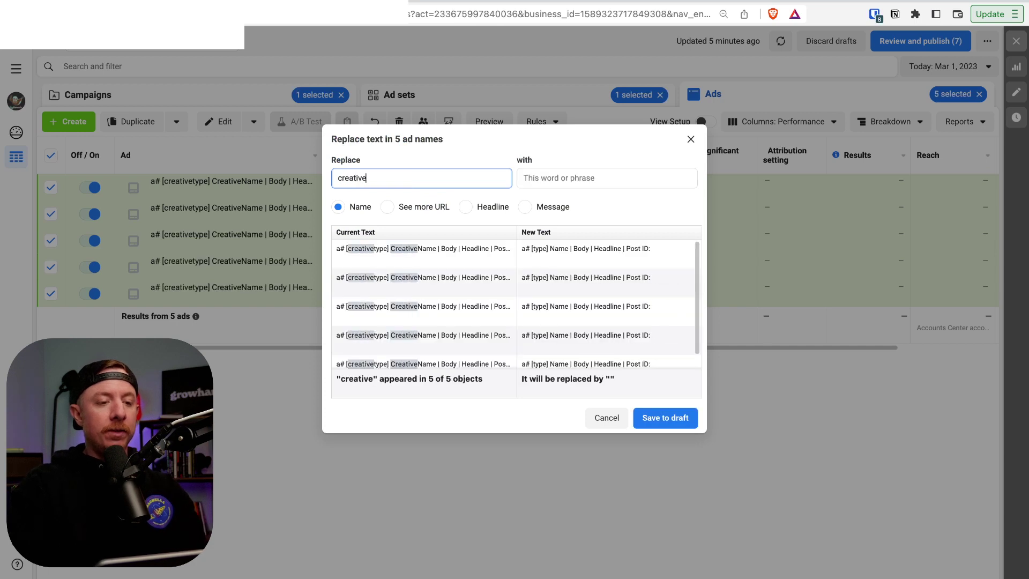
key(BackSpace)
key(BackSpace)
key(BackSpace)
key(BackSpace)
text(type)
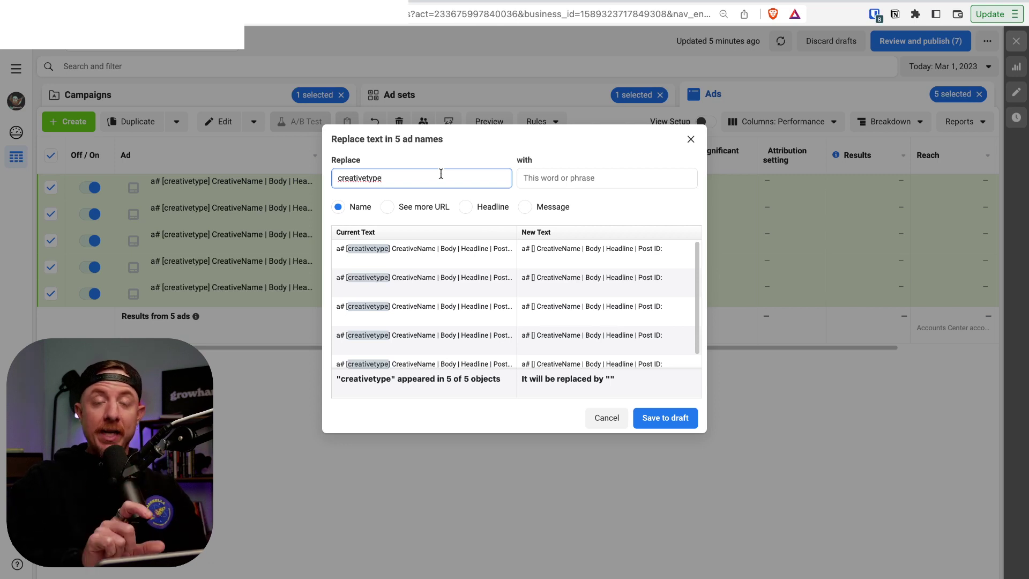
click(585, 177)
text(Image)
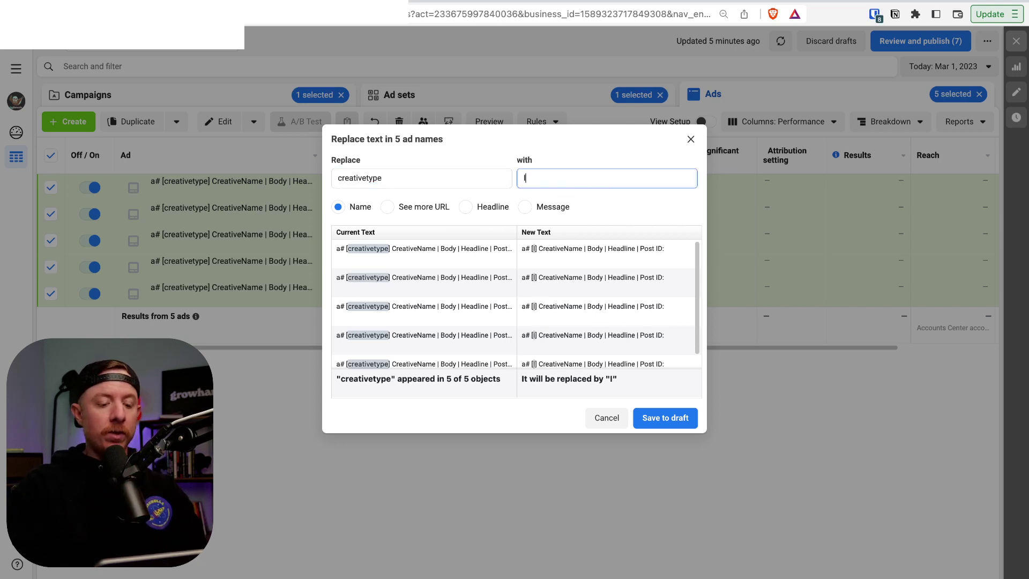
click(653, 426)
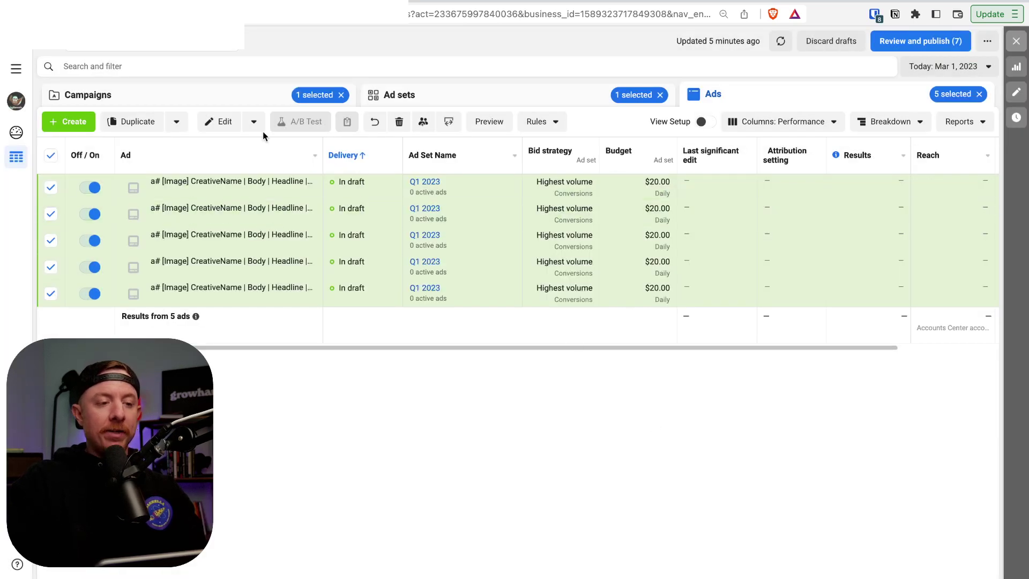
Edit the five ads' names individually, replacing # with 1001 in the first listed name and 1002 in the second.
click(225, 123)
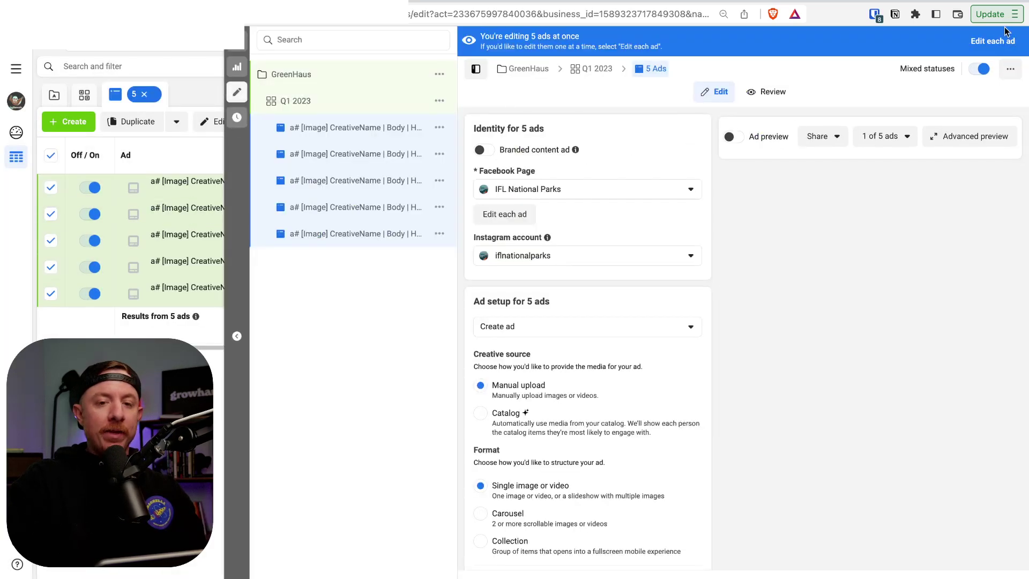
click(1002, 39)
click(389, 191)
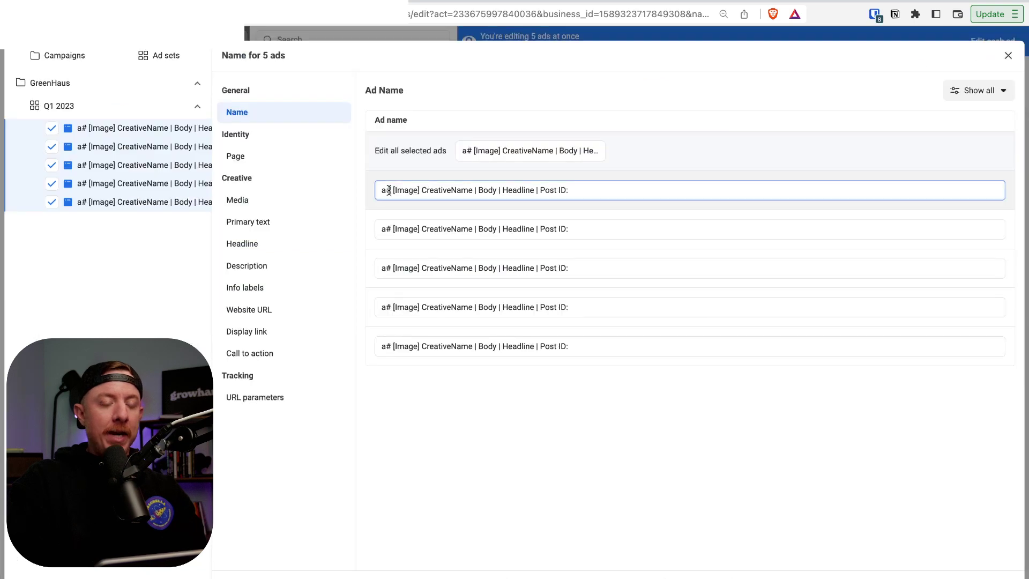
key(BackSpace)
text(1001)
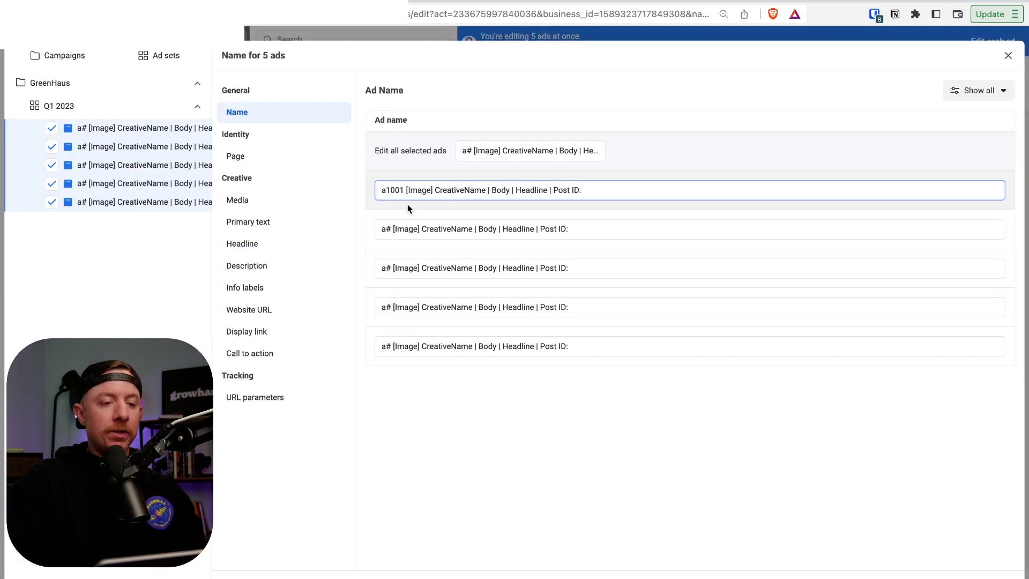
click(389, 229)
key(BackSpace)
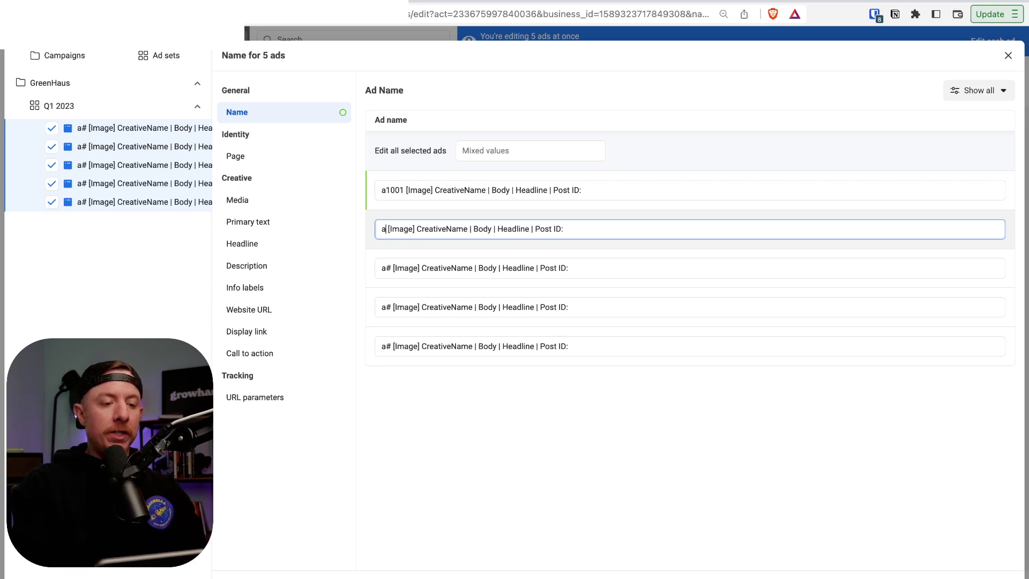
text(1002)
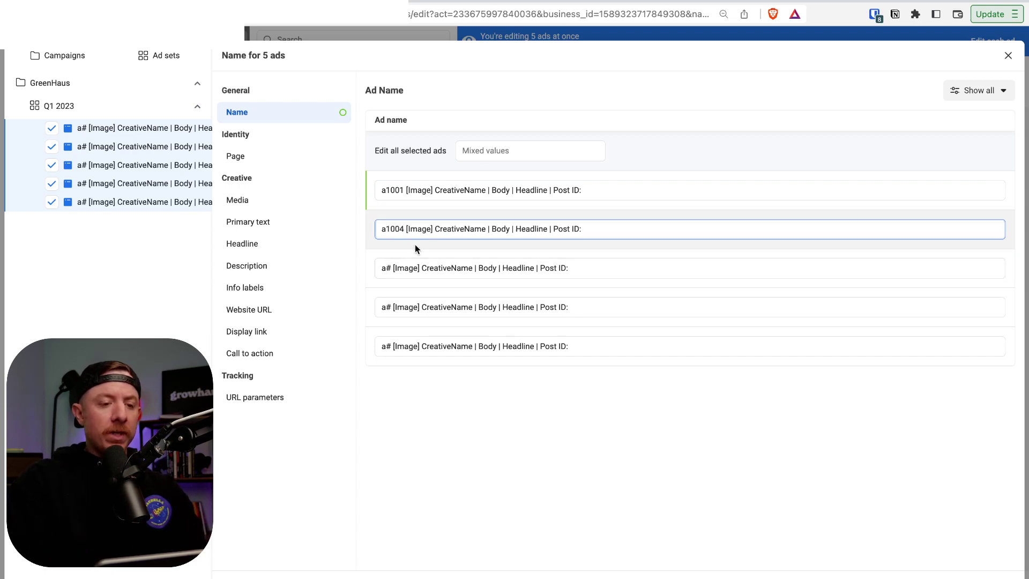
Replace the # placeholder in the third listed ad name with 1003.
click(393, 268)
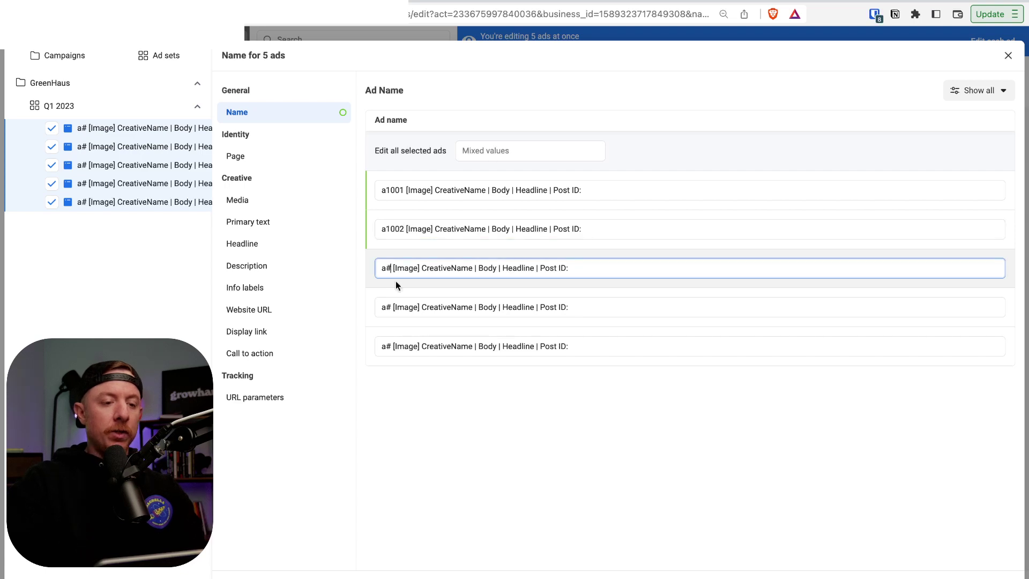
text(1)
key(BackSpace)
key(BackSpace)
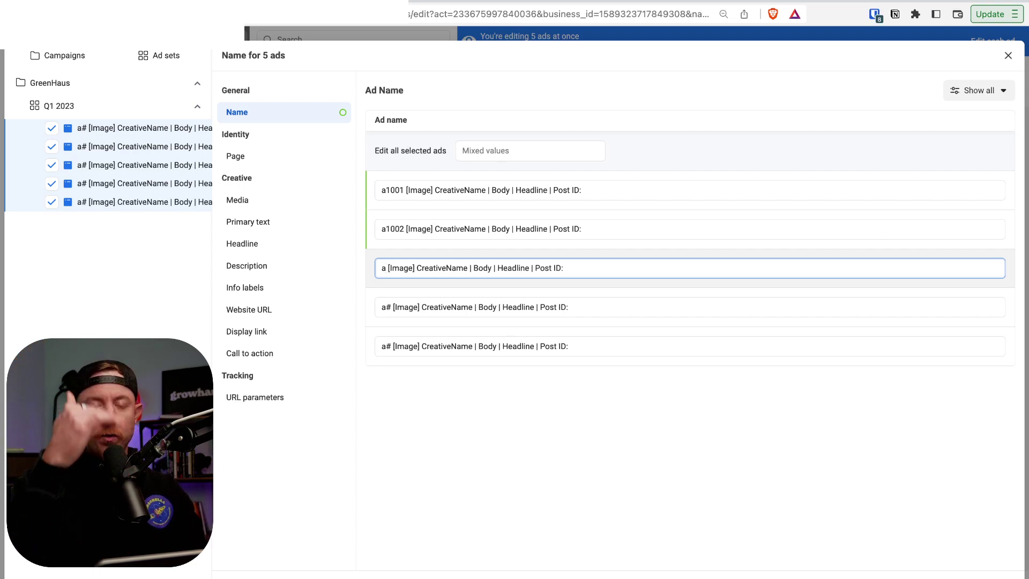
text(100)
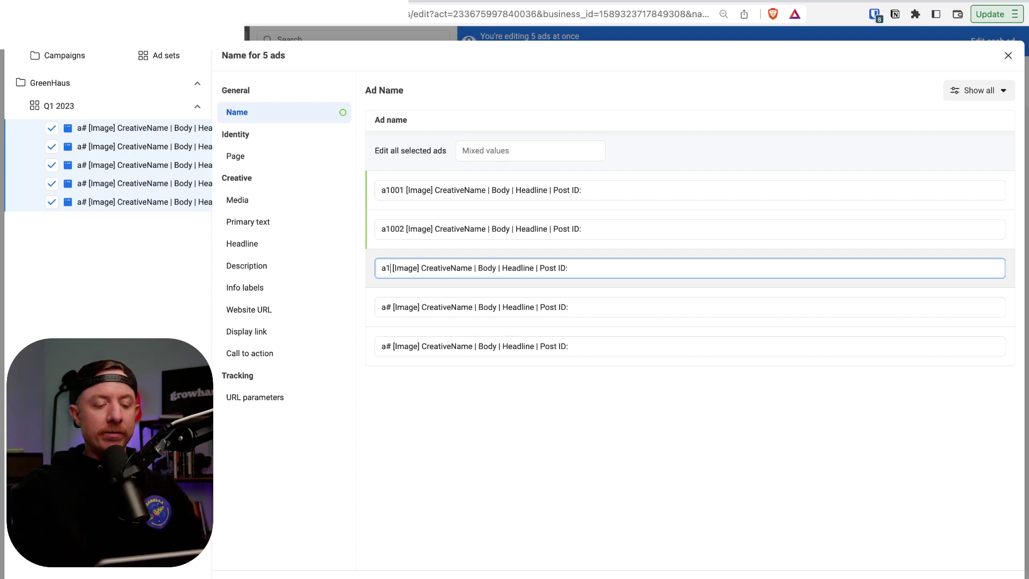
text(3)
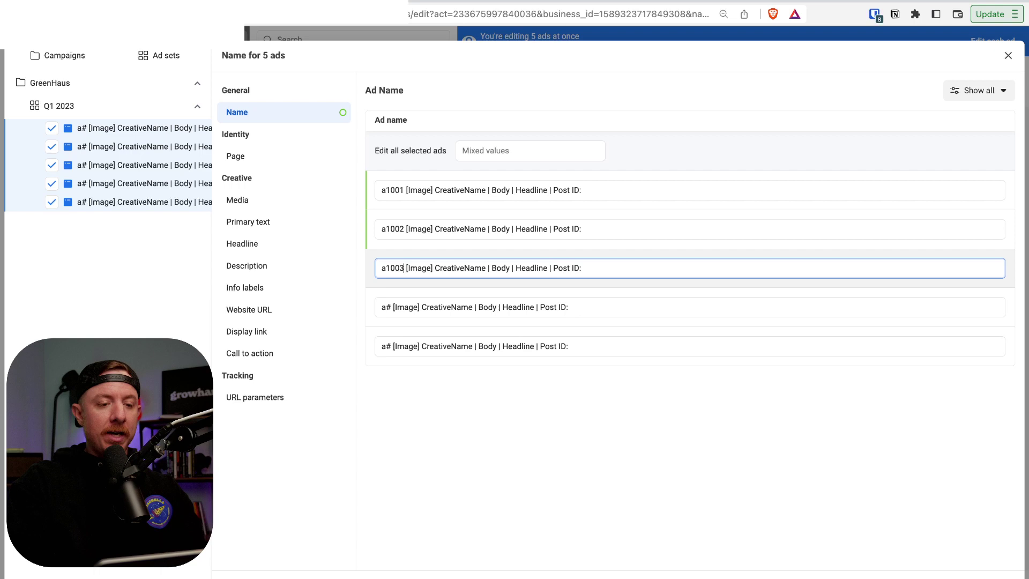
Number the last two listed ad names a1004 and a1005 in place of a#, and apply the name changes.
click(391, 309)
key(BackSpace)
text(1004)
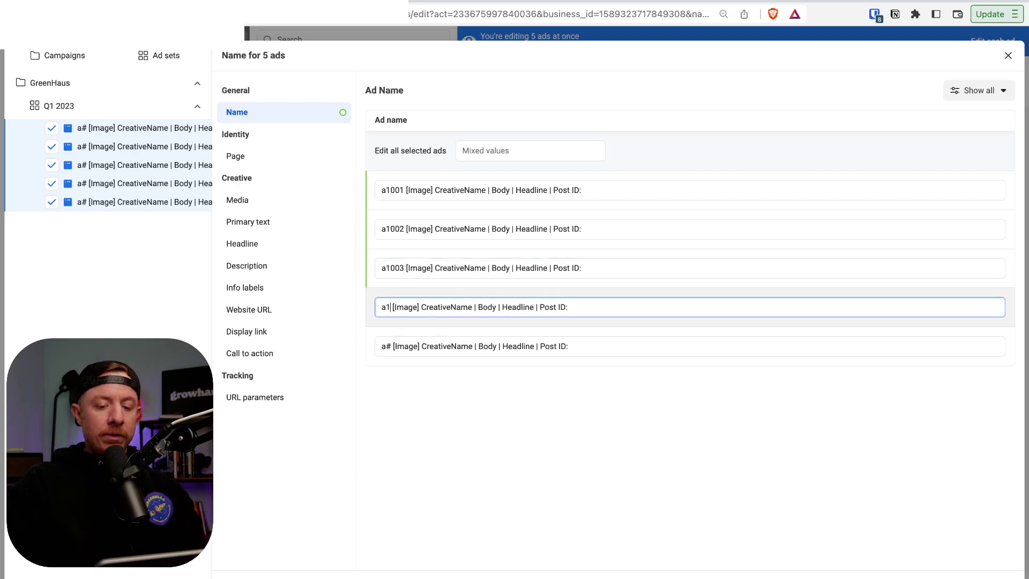
click(390, 349)
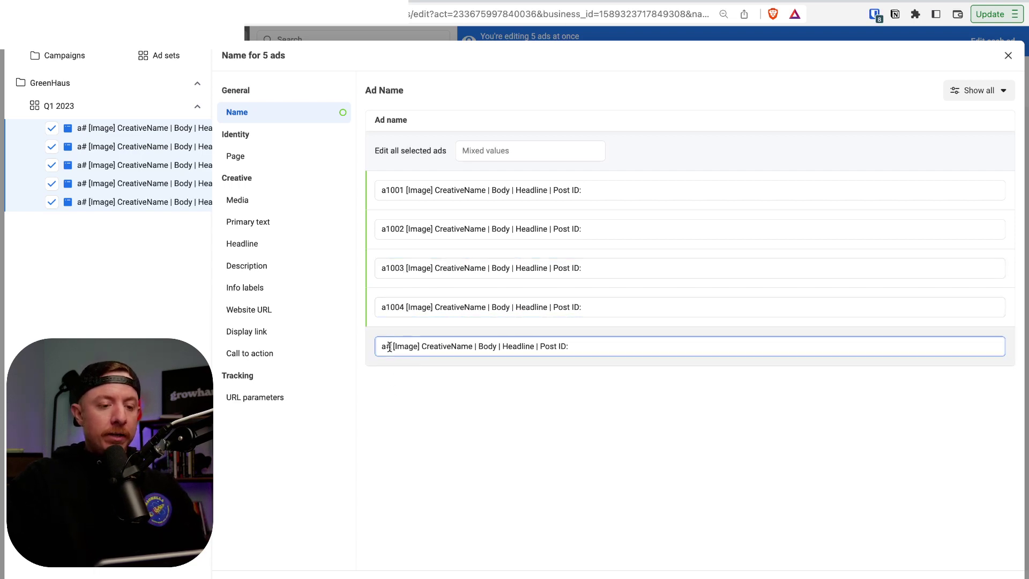
key(BackSpace)
text(1005)
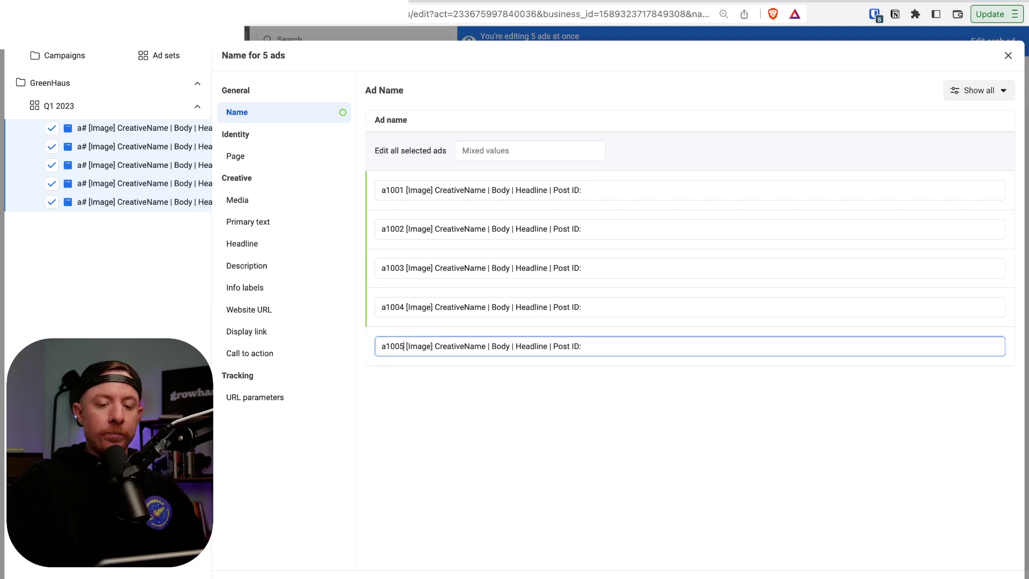
key(Return)
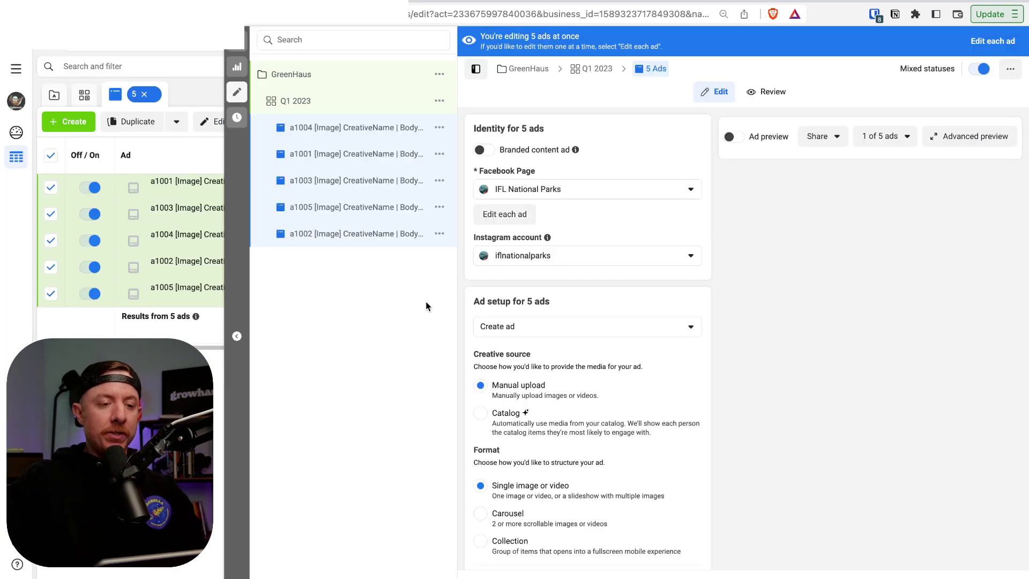
Add the CREATIVE4 image from the account images as the media of ad a1004.
click(336, 128)
scroll(539, 303, down, 8)
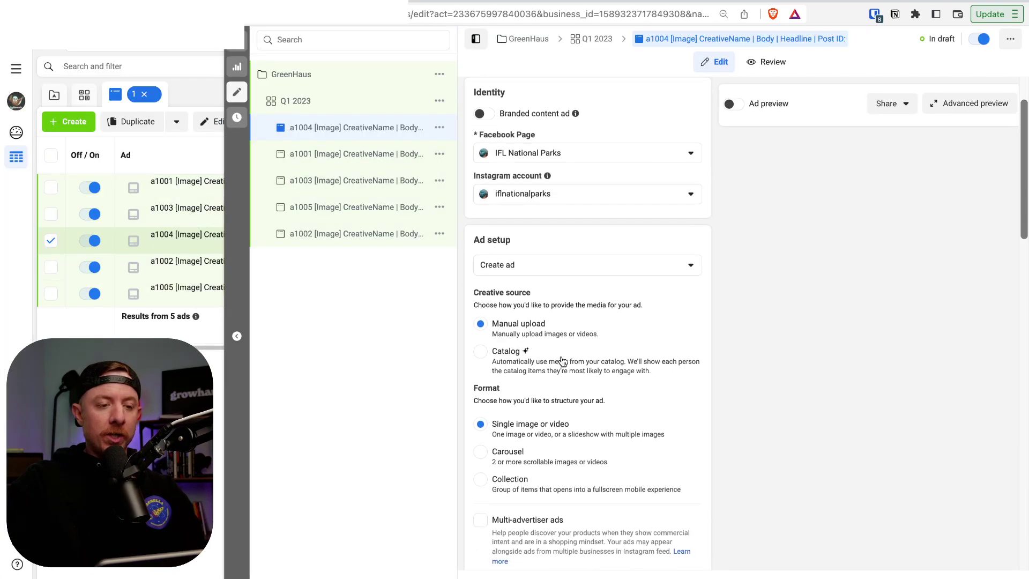
click(522, 327)
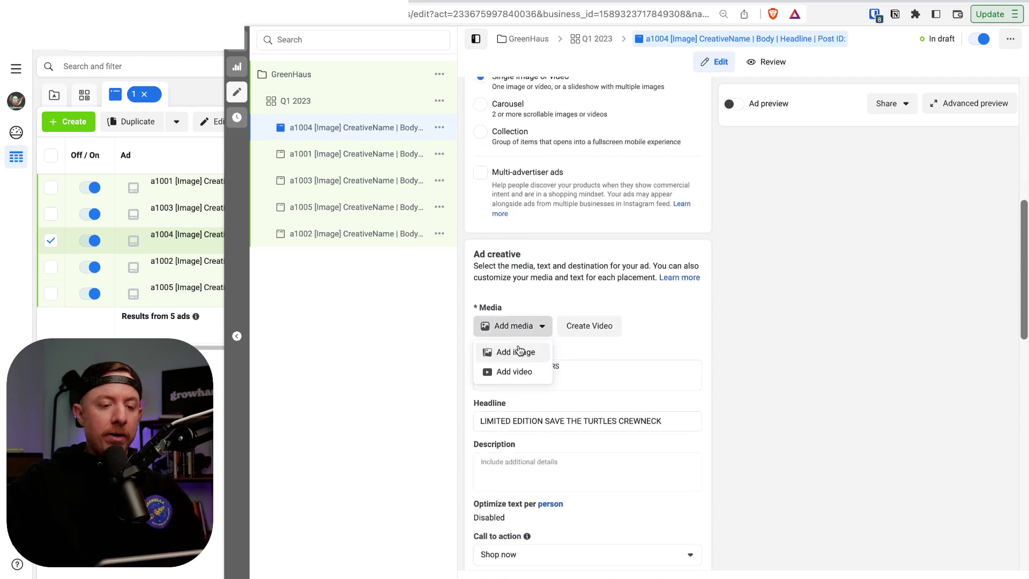
click(519, 352)
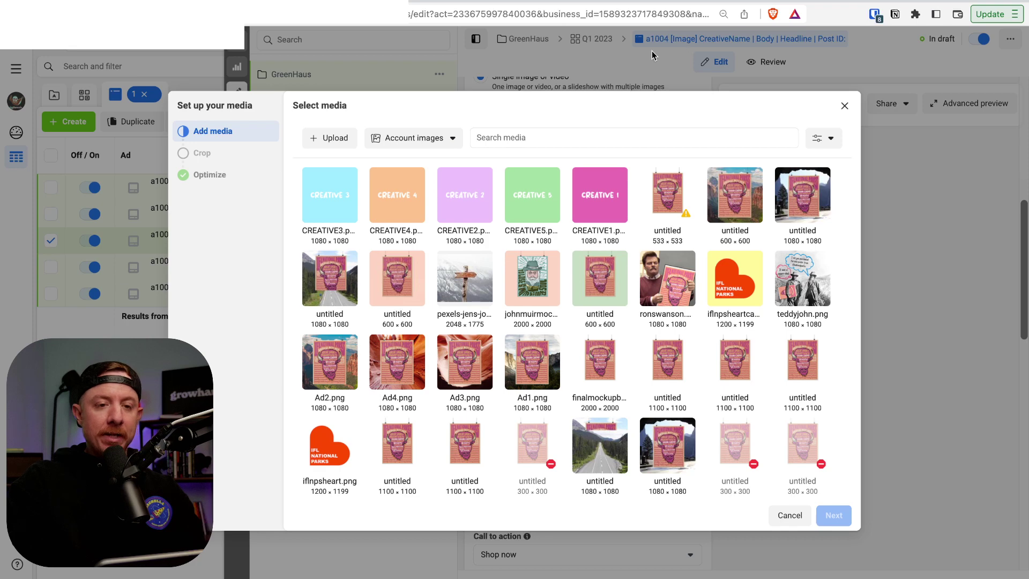
click(403, 191)
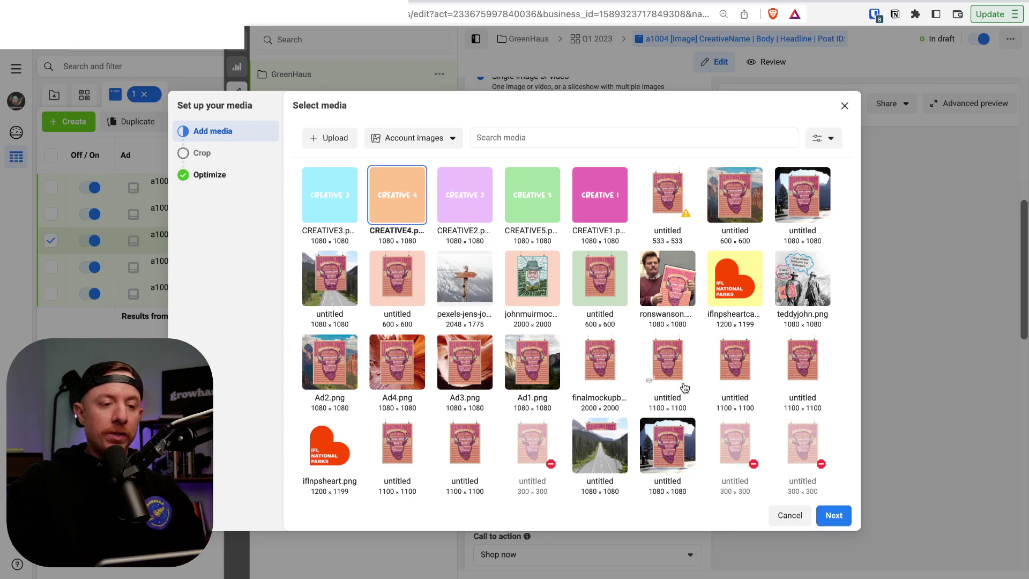
click(833, 515)
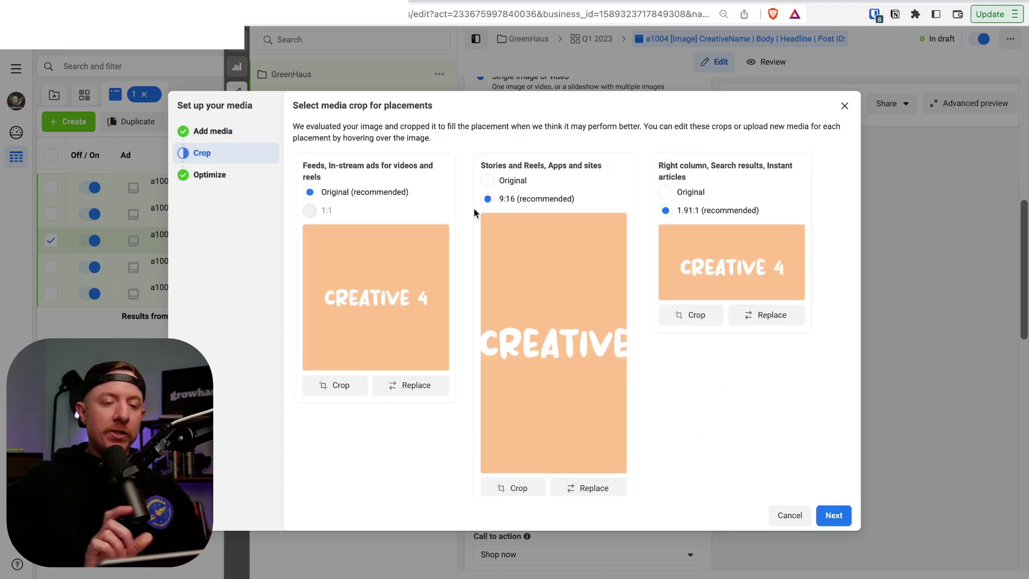
Use the Original crop for the Stories and Reels and the Right column placements of CREATIVE4, and finish the media setup.
click(505, 183)
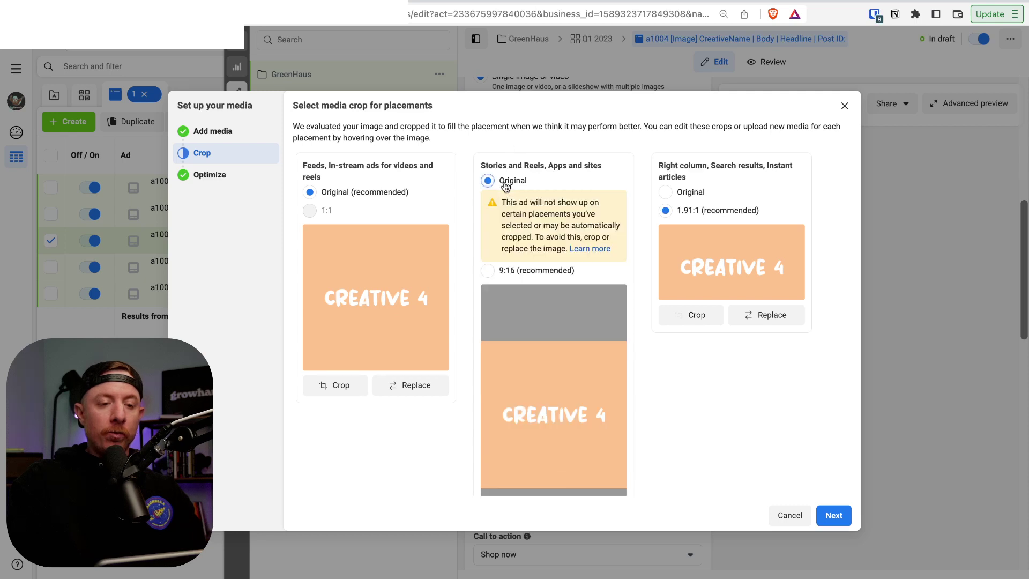
click(688, 194)
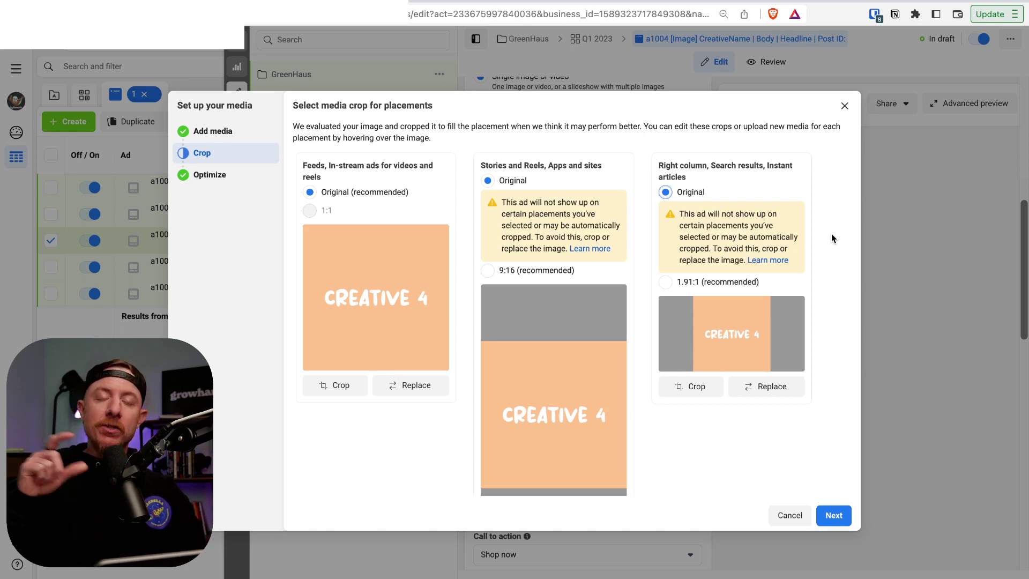
click(571, 272)
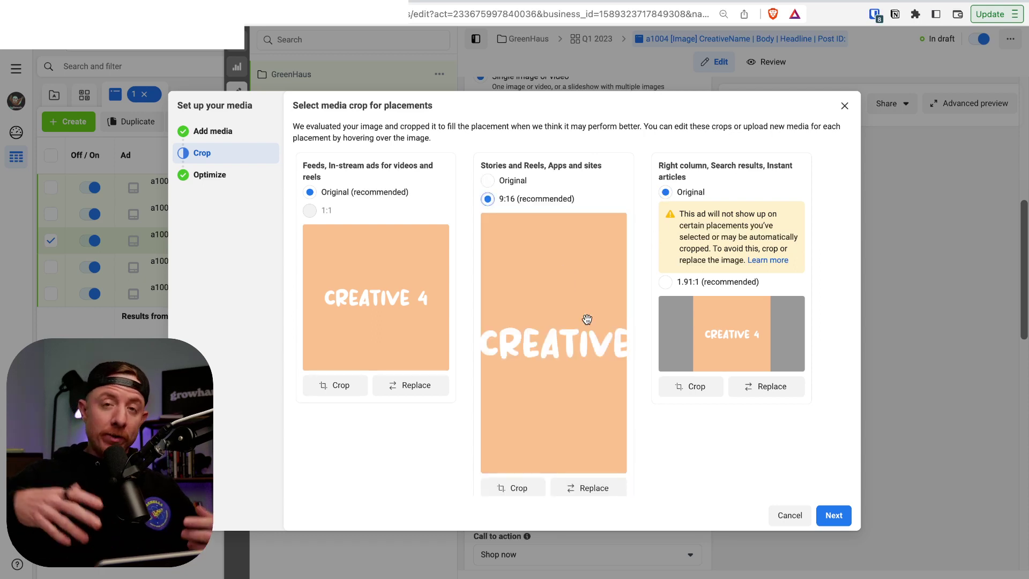
click(523, 186)
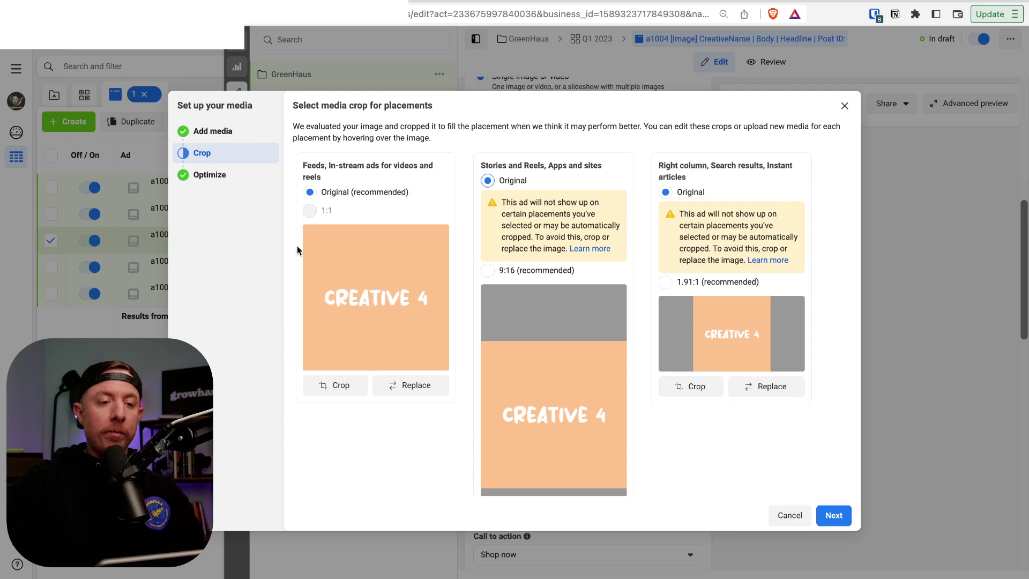
click(834, 518)
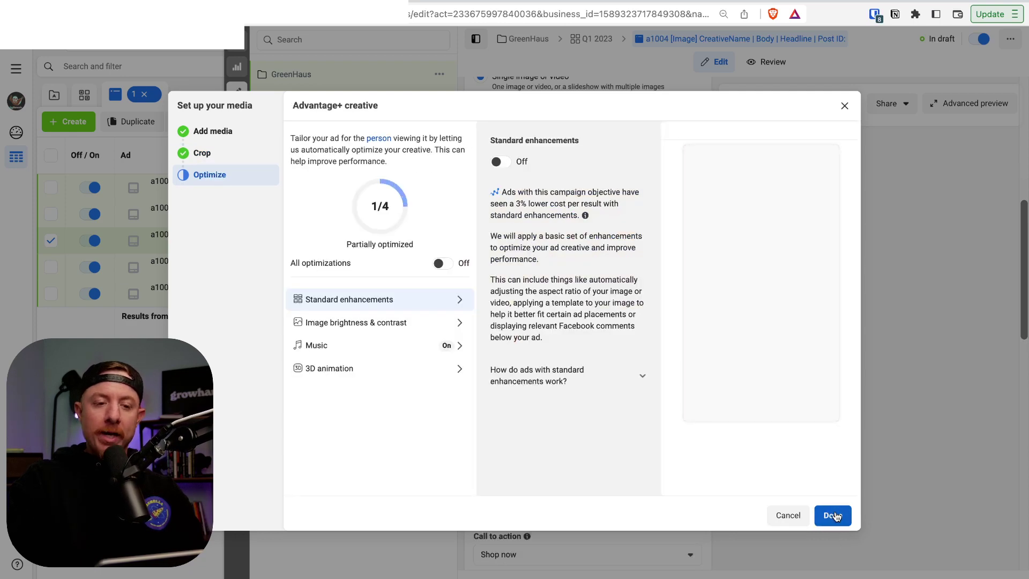
click(834, 516)
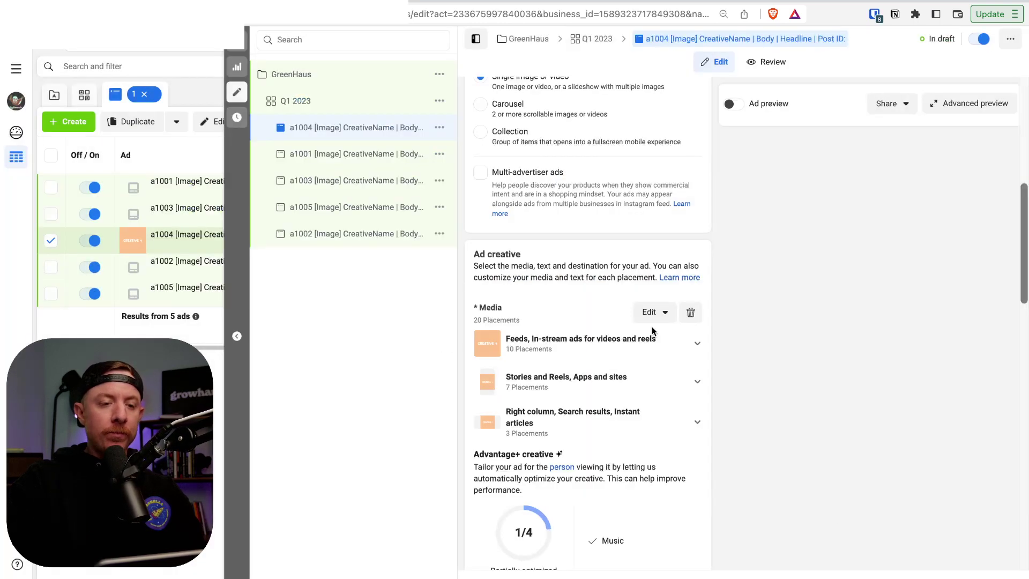
Add the CREATIVE1 image from the account images as the media of ad a1001.
click(322, 155)
click(525, 328)
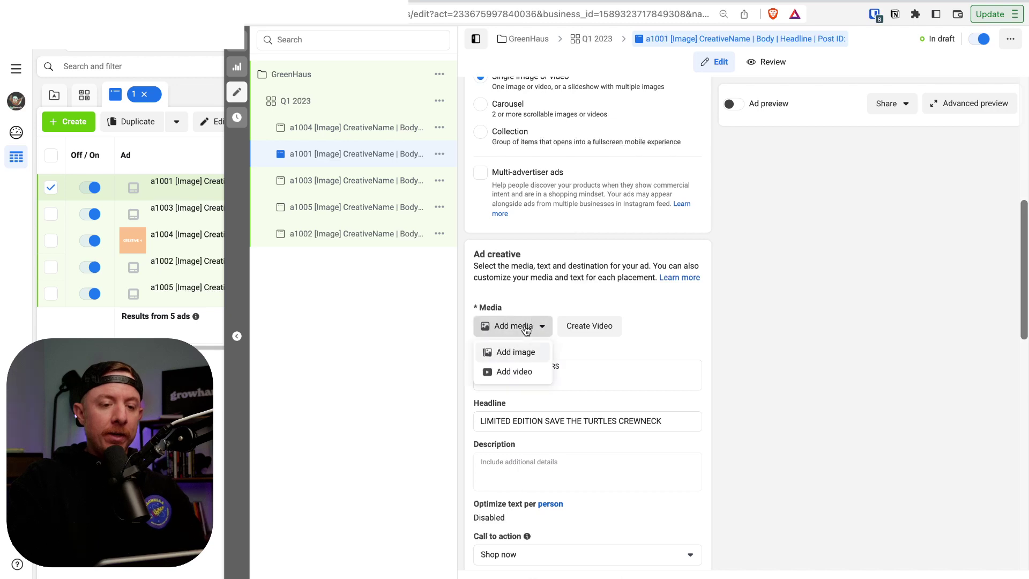
click(505, 355)
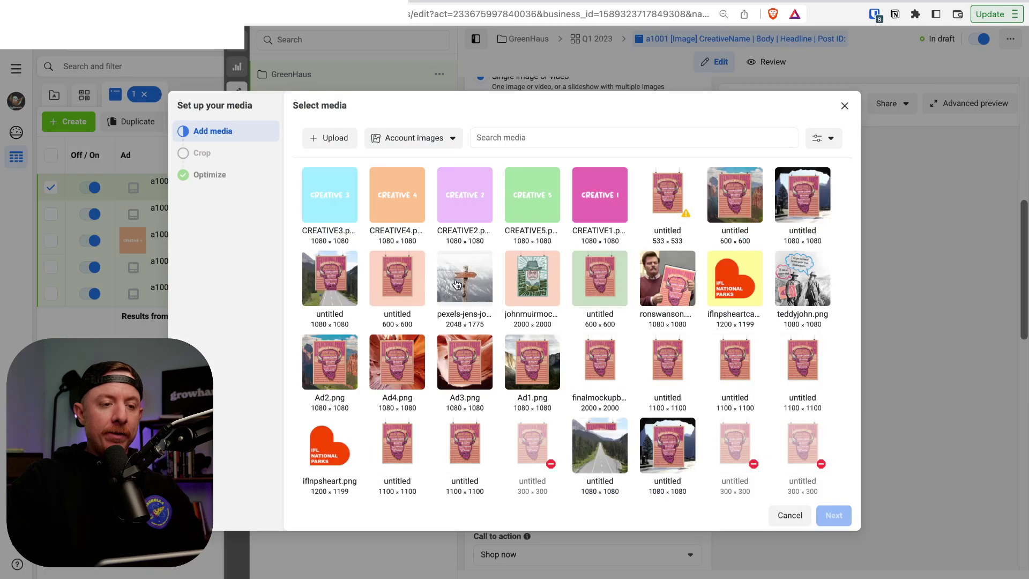
click(606, 212)
click(834, 515)
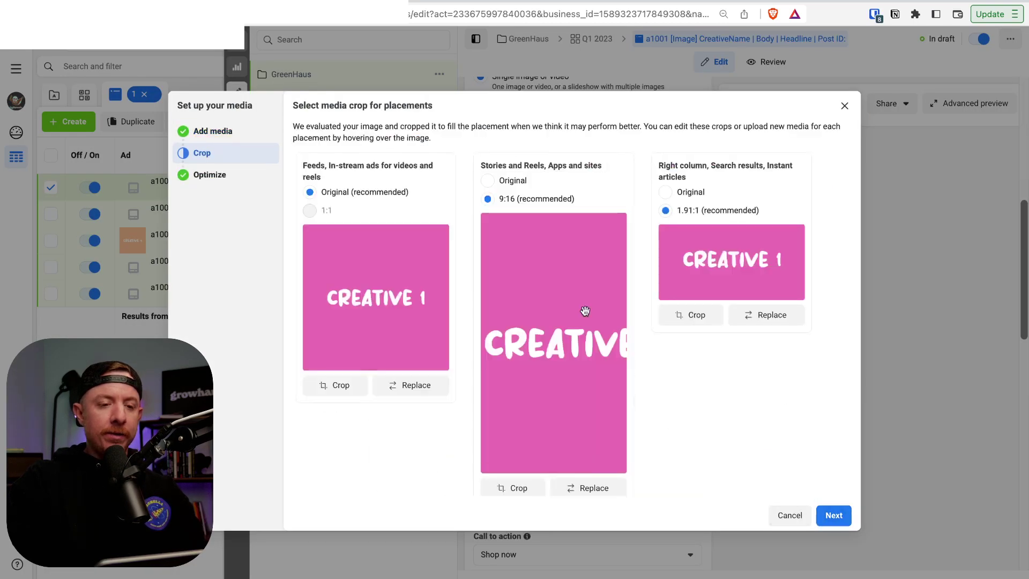
Use the Original crop for the Stories and Reels and the Right column placements of CREATIVE1, and finish the media setup.
click(512, 181)
click(686, 194)
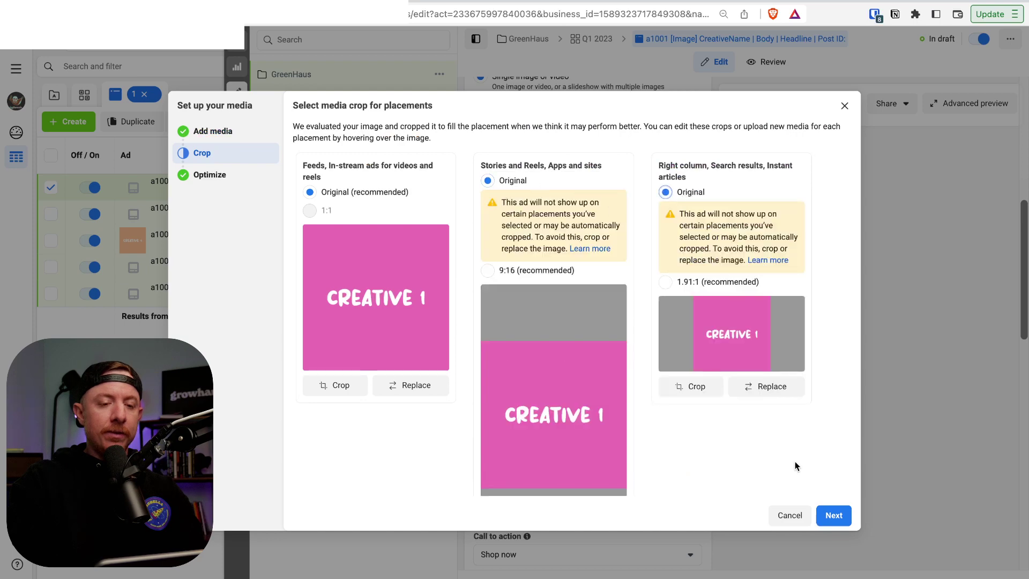
click(832, 517)
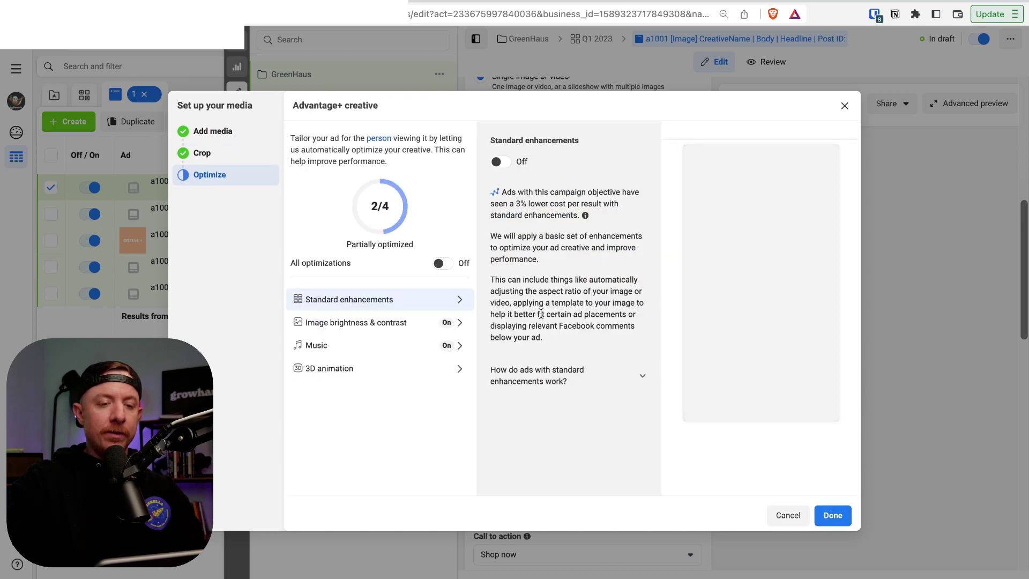
click(832, 516)
Add the CREATIVE3 image from the account images as the media of ad a1003.
click(343, 182)
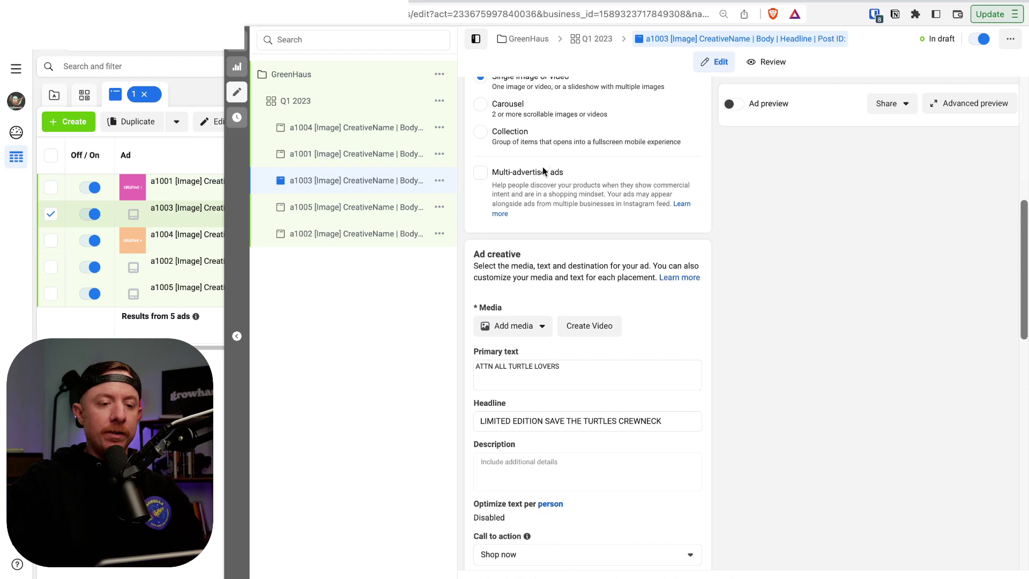
click(523, 326)
click(515, 352)
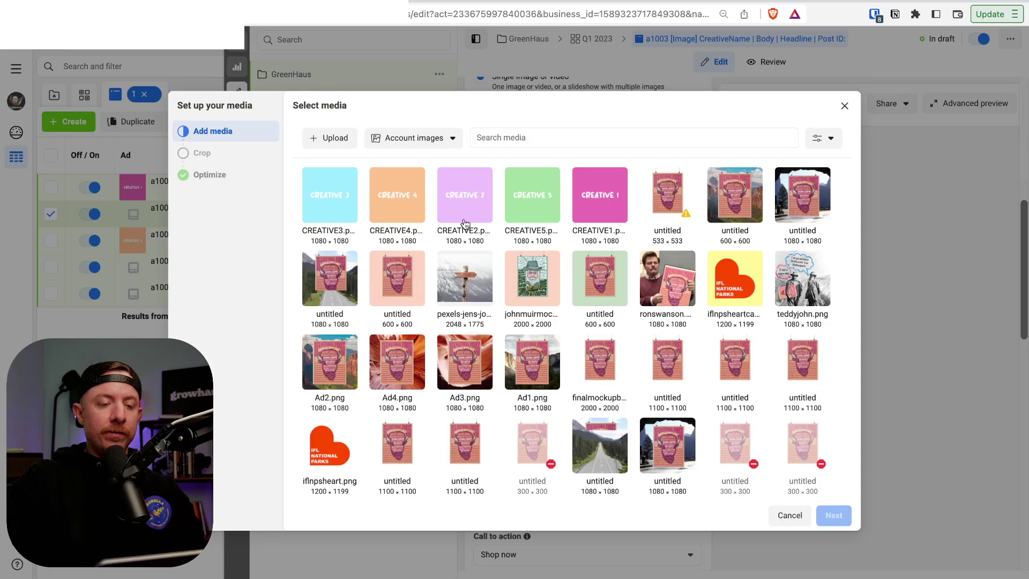
click(311, 212)
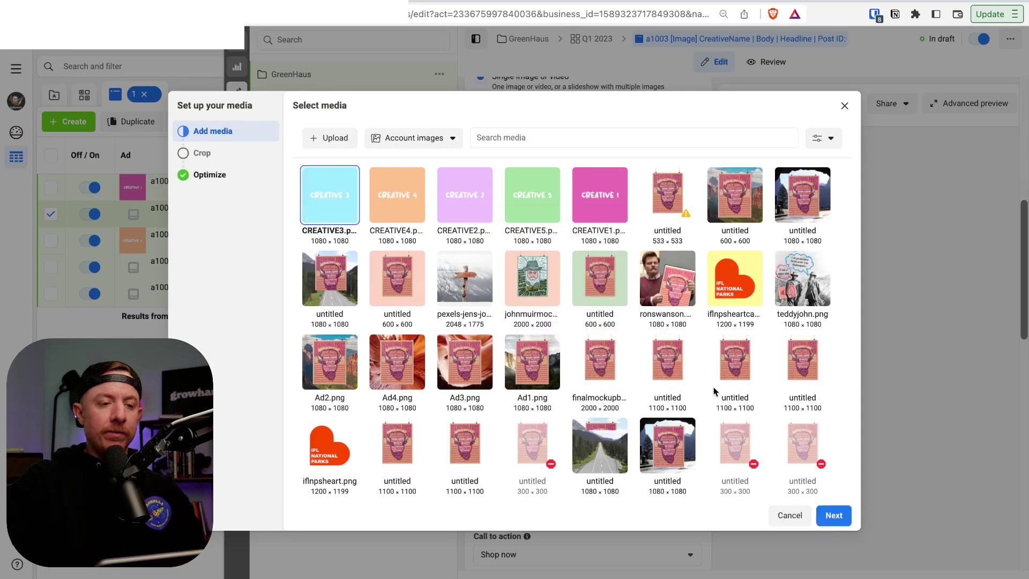
click(829, 515)
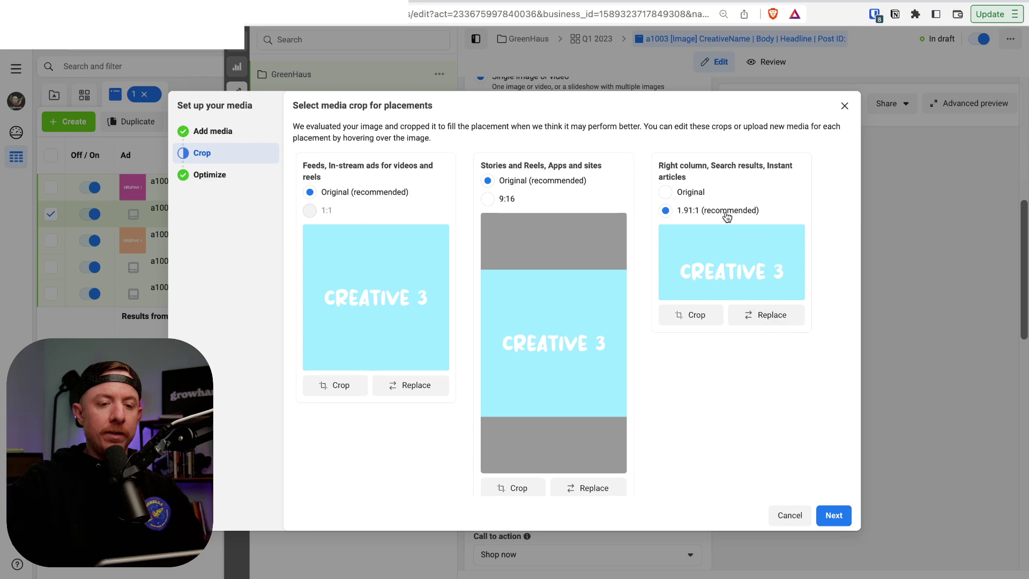
Use the Original crop for the Right column placements of CREATIVE3, and finish the media setup.
click(691, 193)
click(833, 516)
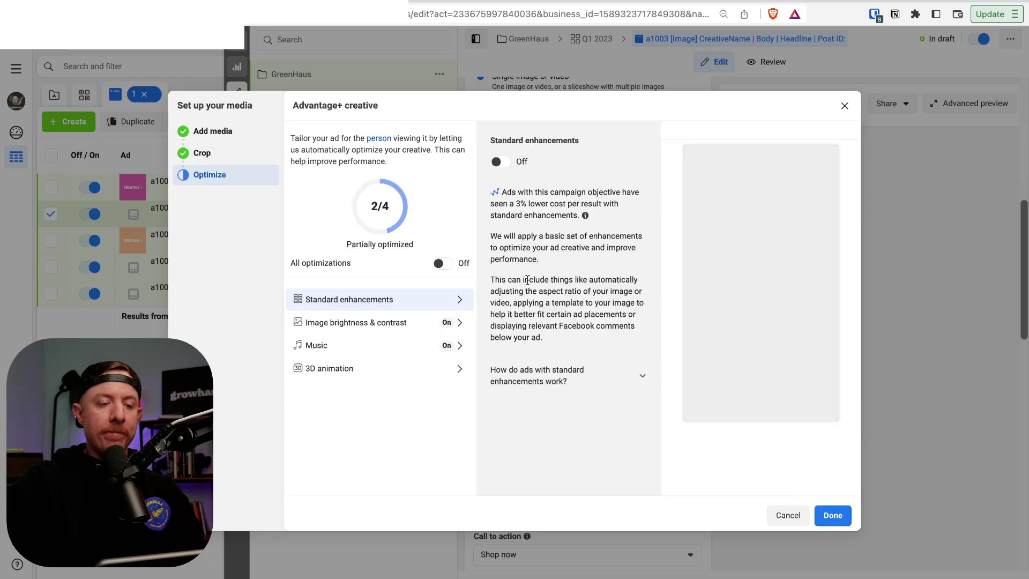
click(832, 516)
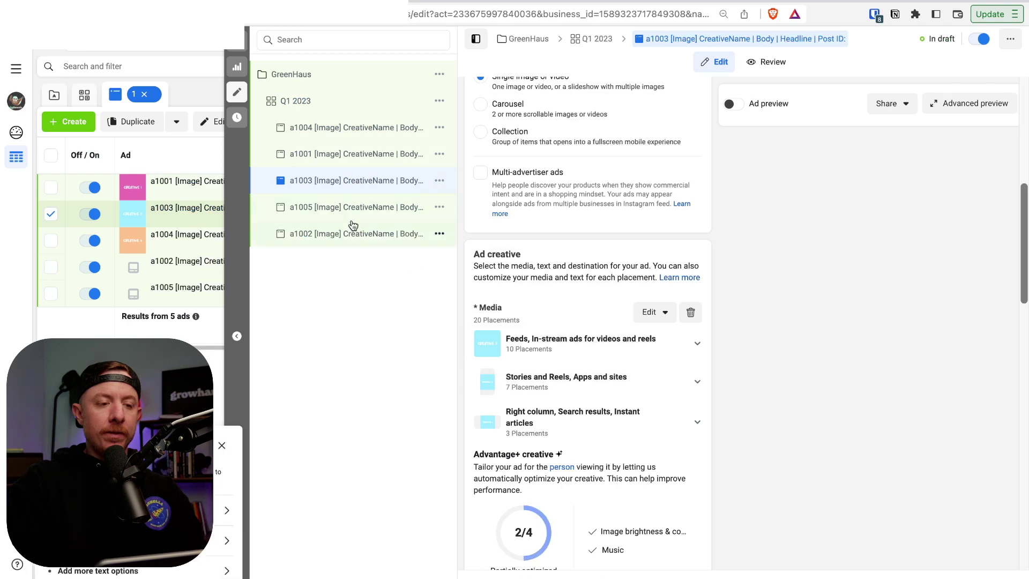
Add the CREATIVE2 image from the account images as the media of ad a1002.
click(353, 231)
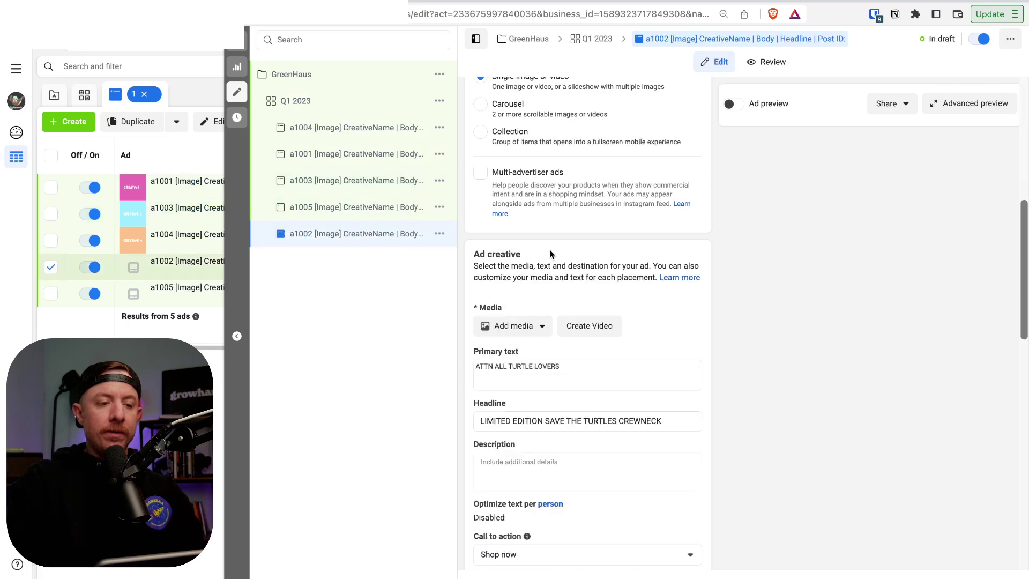
click(539, 324)
click(530, 354)
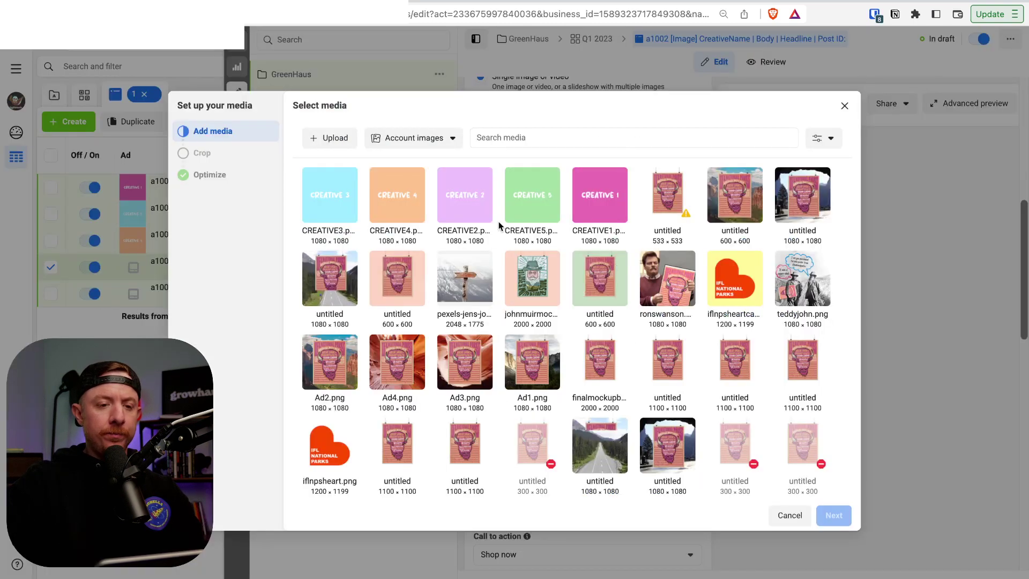
click(468, 194)
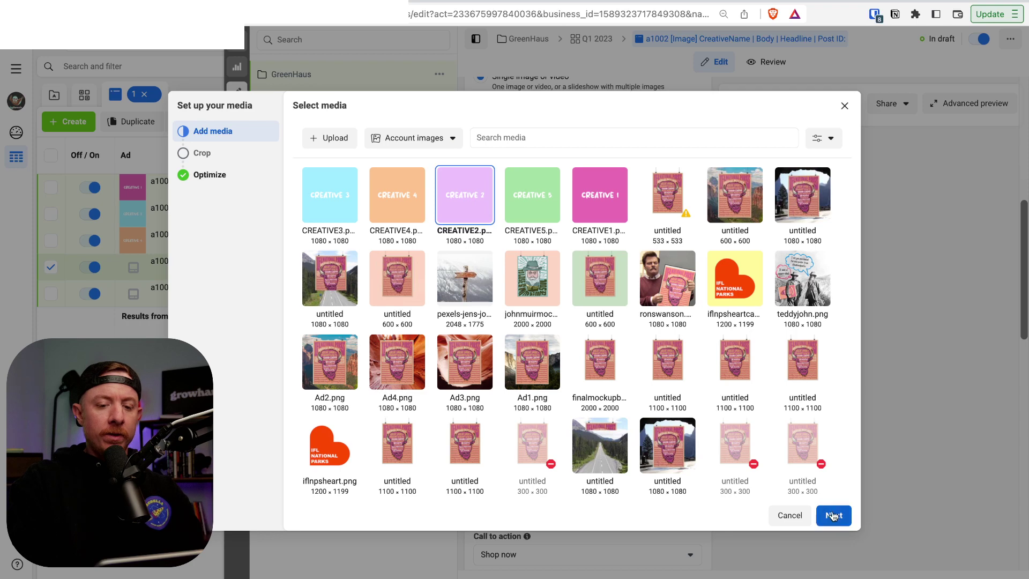
key(Return)
Use the Original crop for the Stories and Reels and the Right column placements of CREATIVE2, and finish the media setup.
click(506, 183)
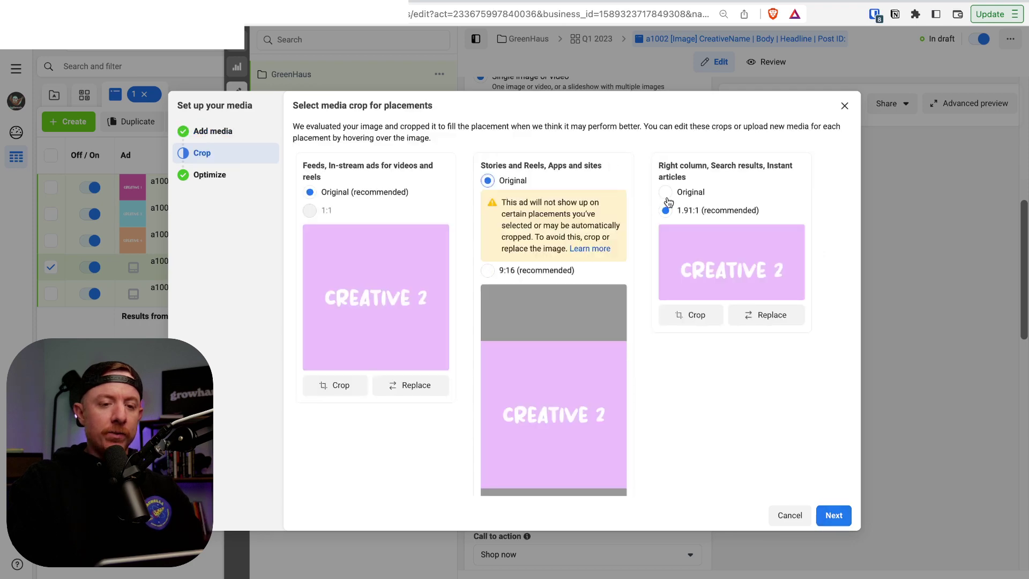
click(665, 192)
click(825, 515)
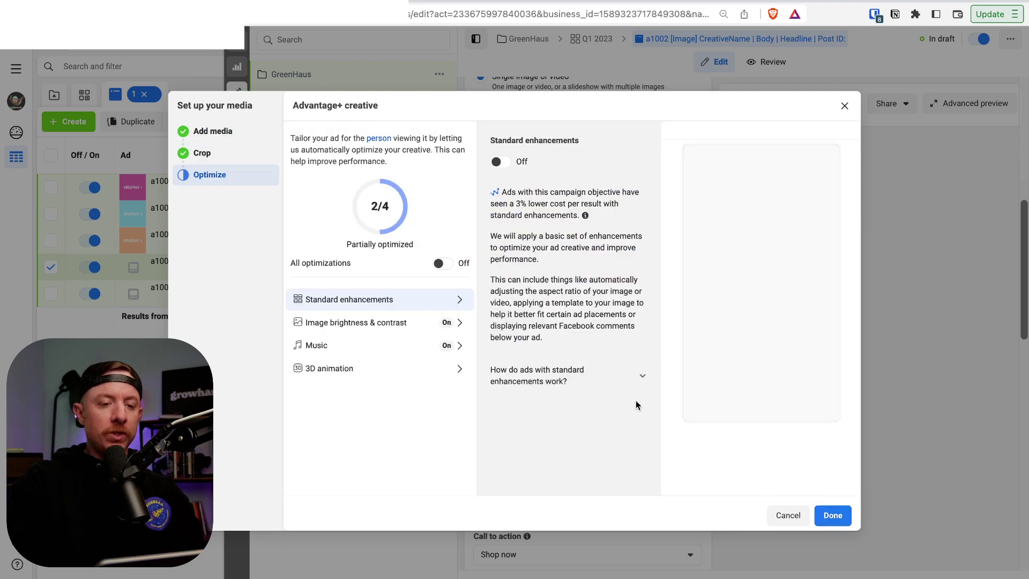
click(832, 515)
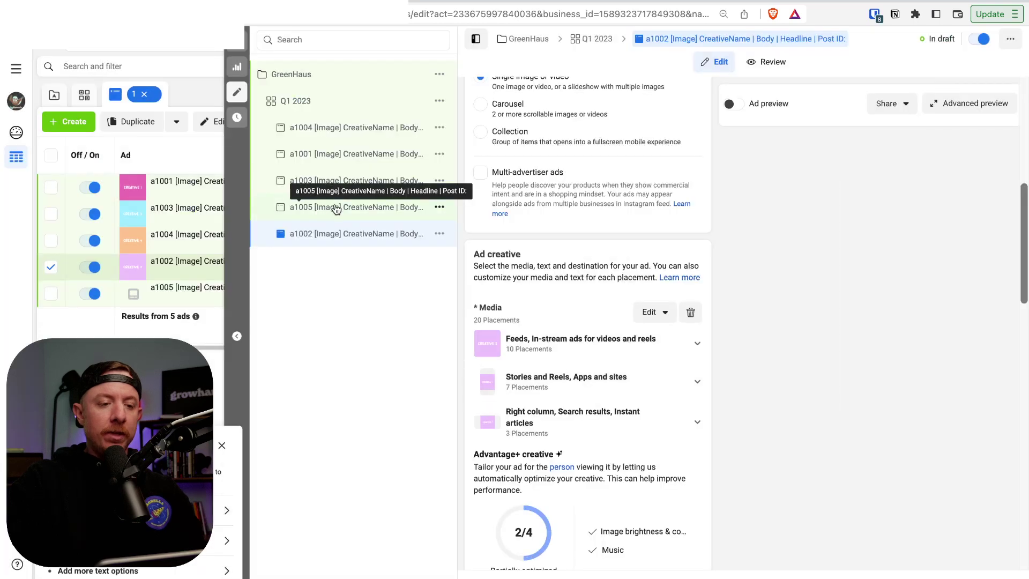
Add the CREATIVE5 image from the account images as the media of ad a1005, accepting the recommended placement crops.
click(342, 207)
click(515, 326)
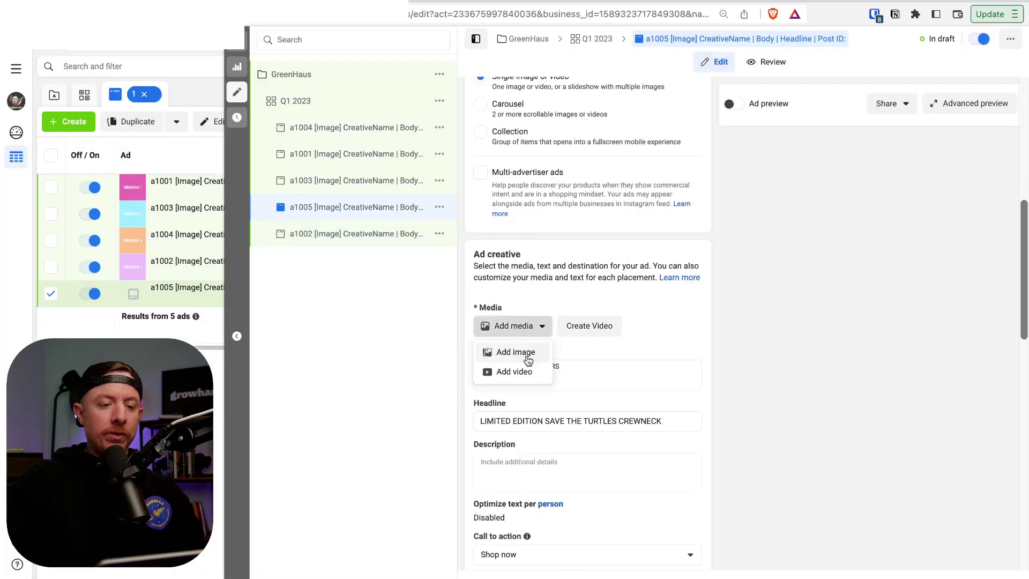
click(524, 356)
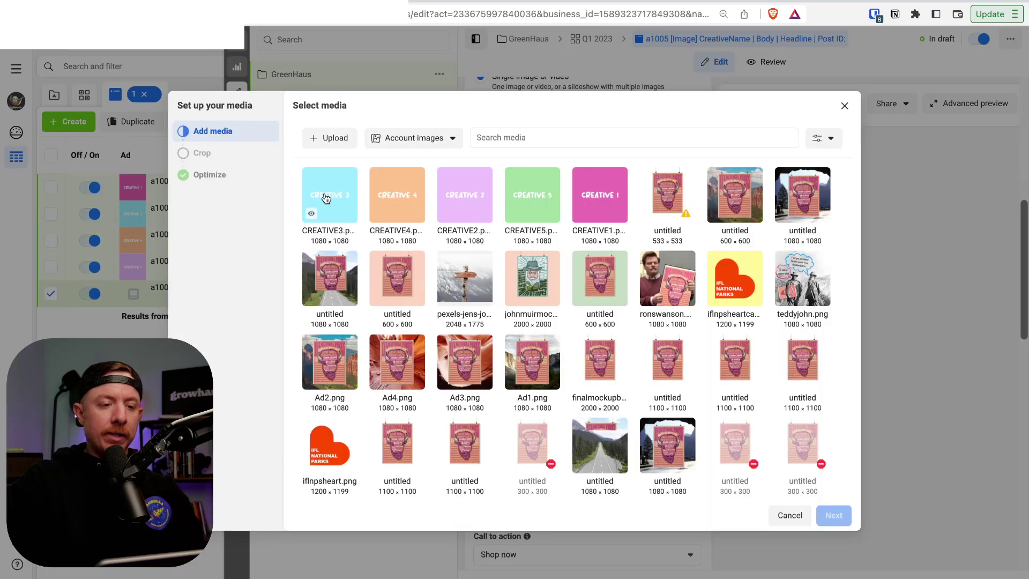
click(534, 199)
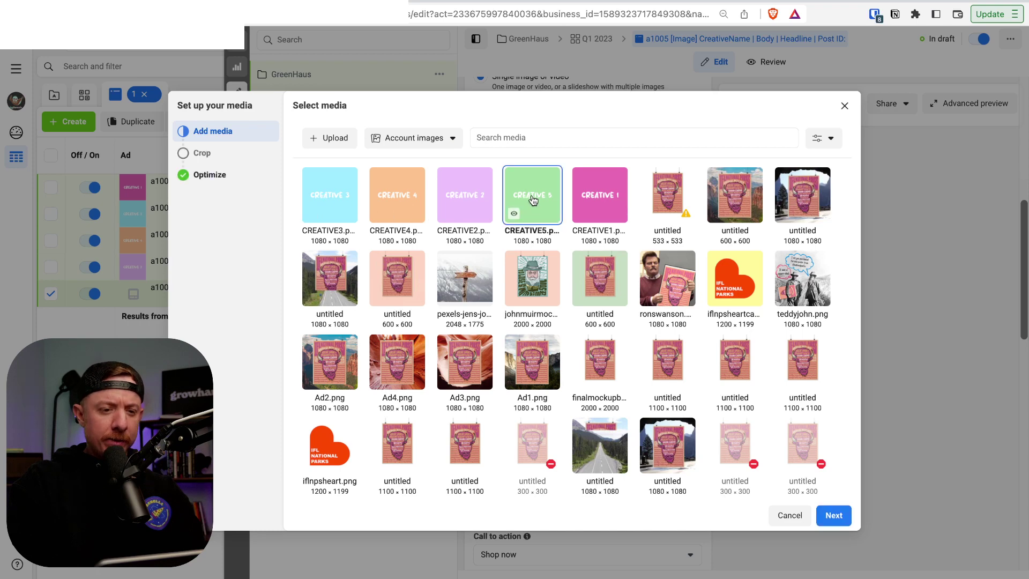
click(848, 522)
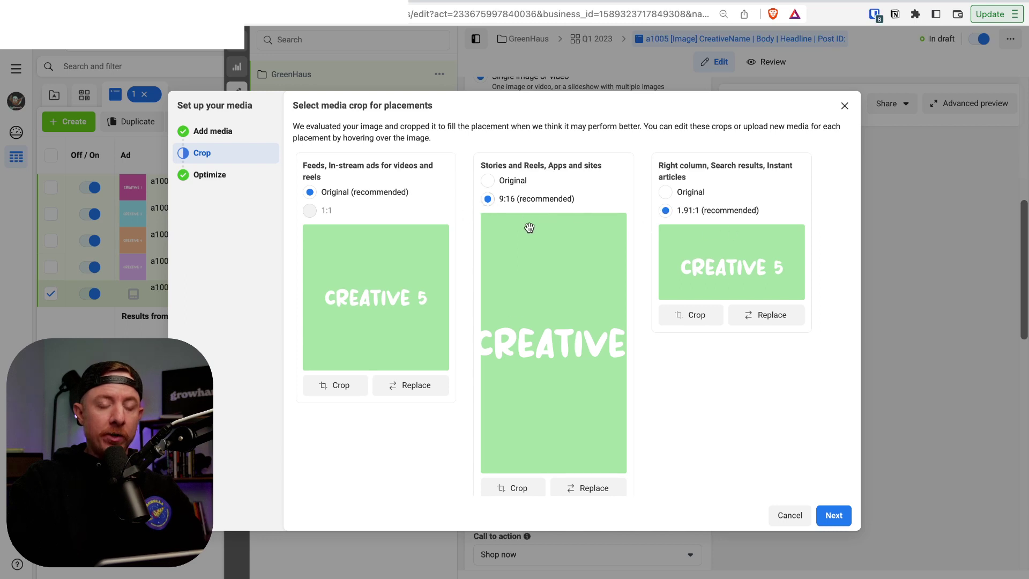
click(832, 523)
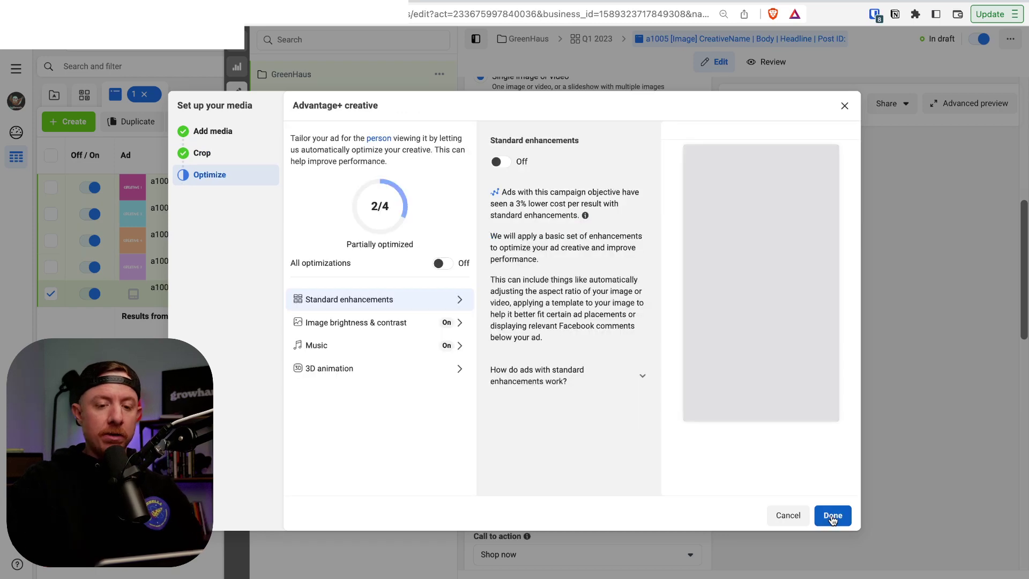
click(833, 518)
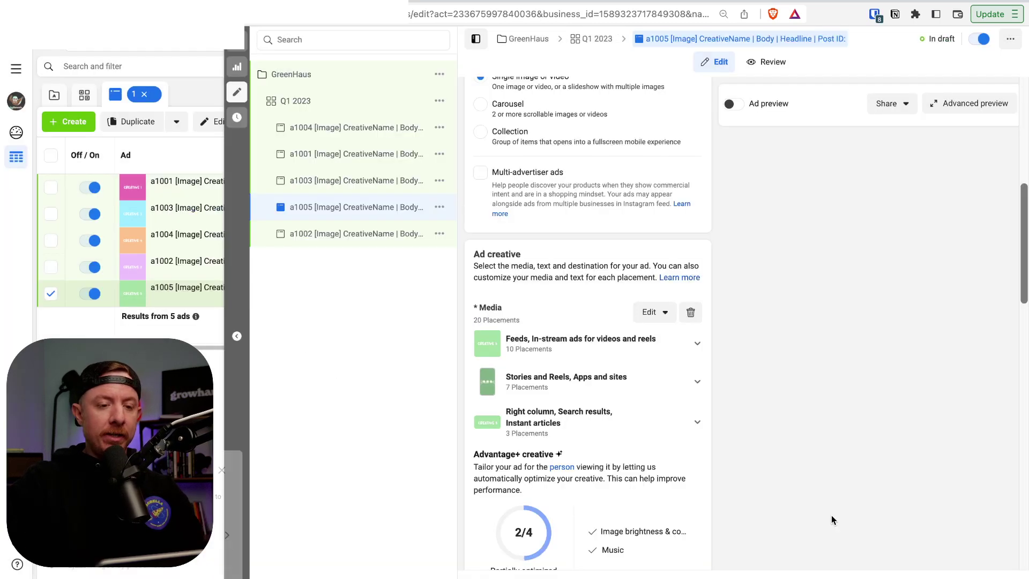
Close the ad editor and select all five ads in the list for editing.
click(239, 50)
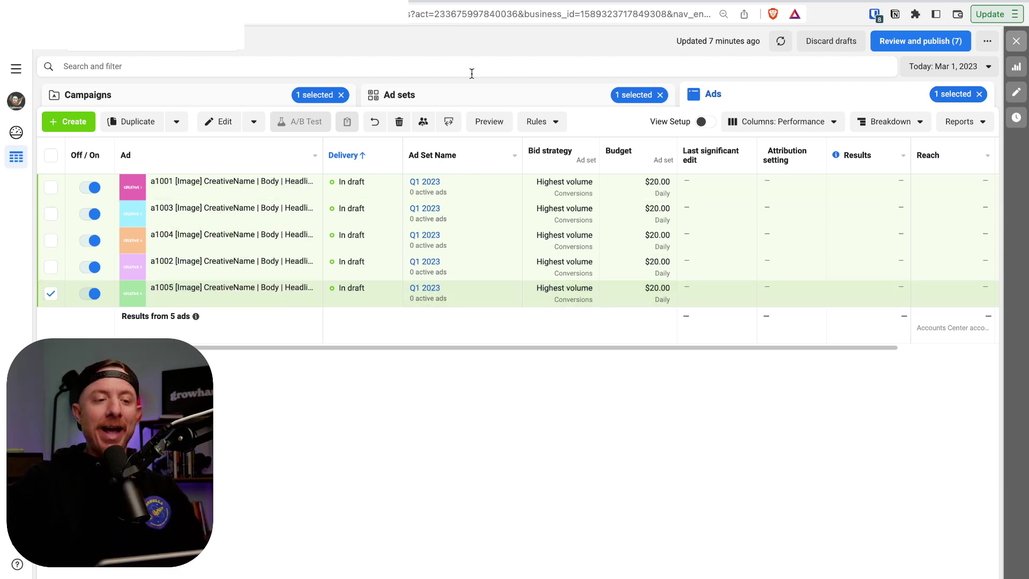
click(50, 155)
click(225, 123)
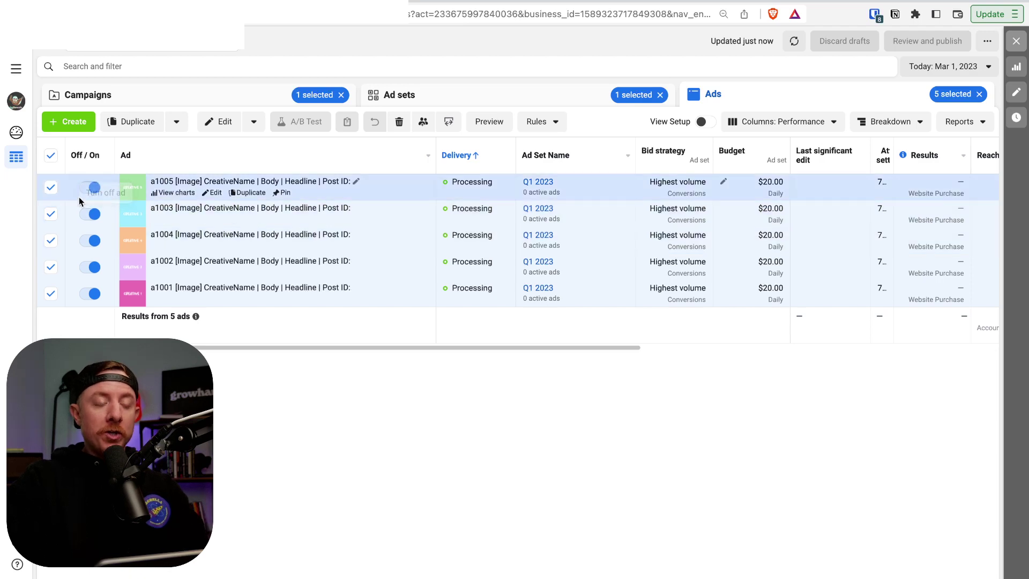
Open ad a1003 for editing and look at the sharing options of its preview.
click(51, 212)
click(213, 220)
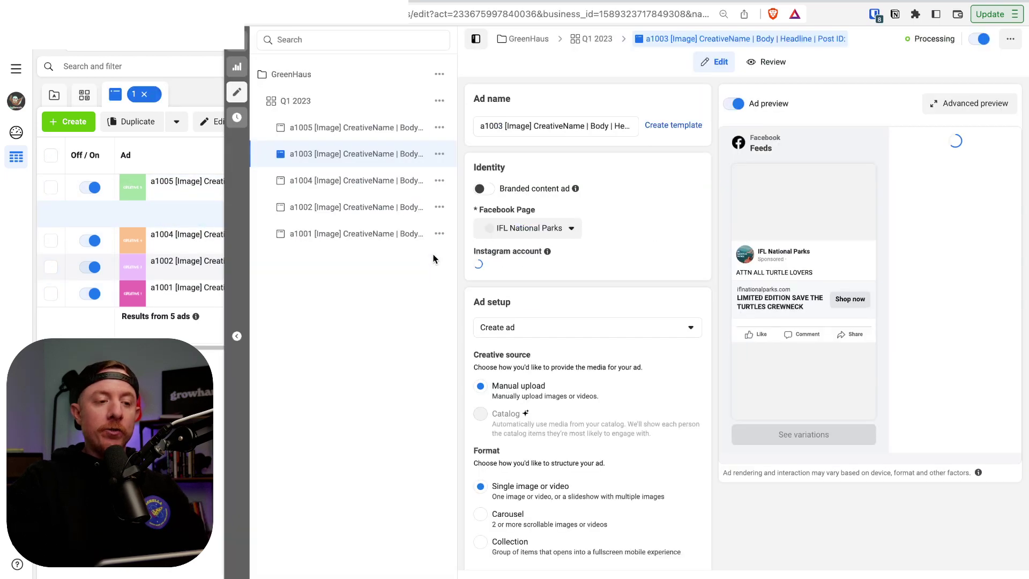
click(903, 117)
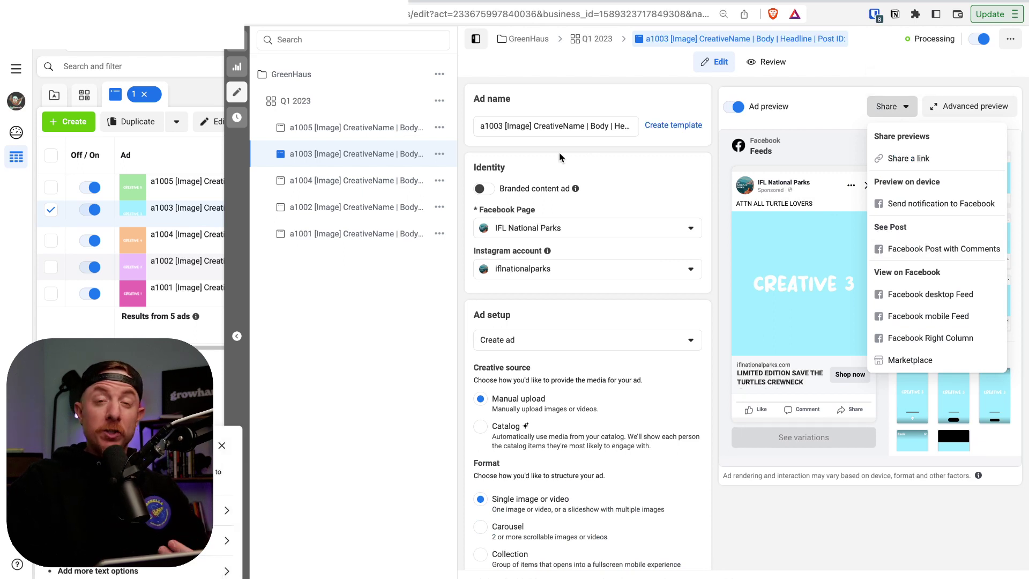
click(237, 41)
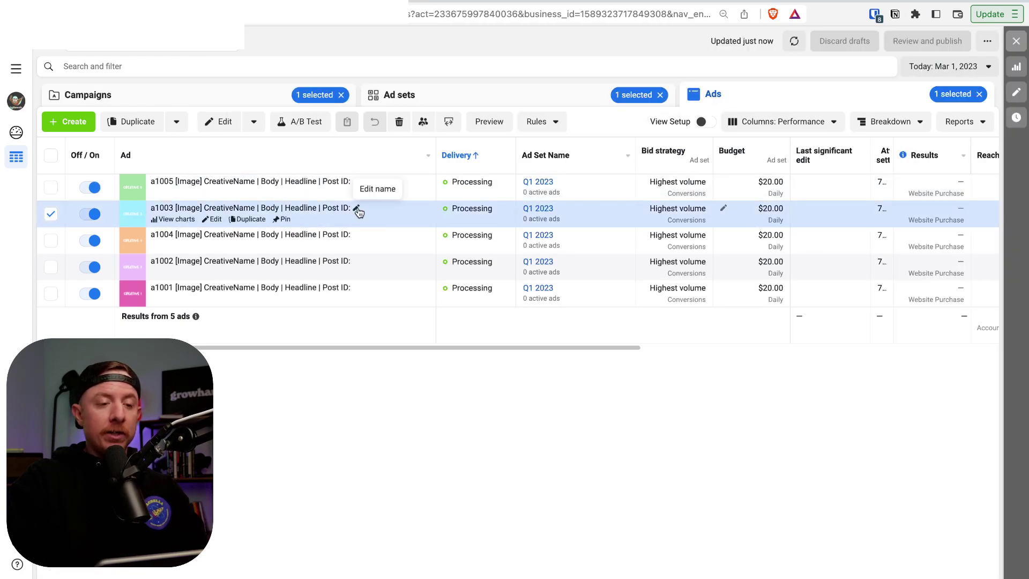
Open the Facebook Post with Comments from the preview of ad a1003, and copy the post ID from its web address.
click(356, 209)
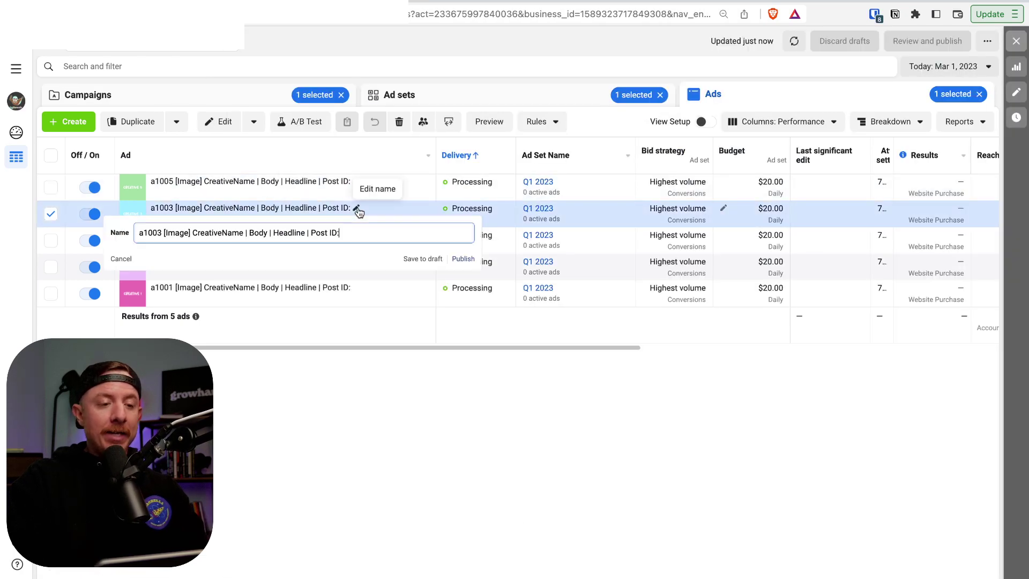
click(488, 128)
click(643, 127)
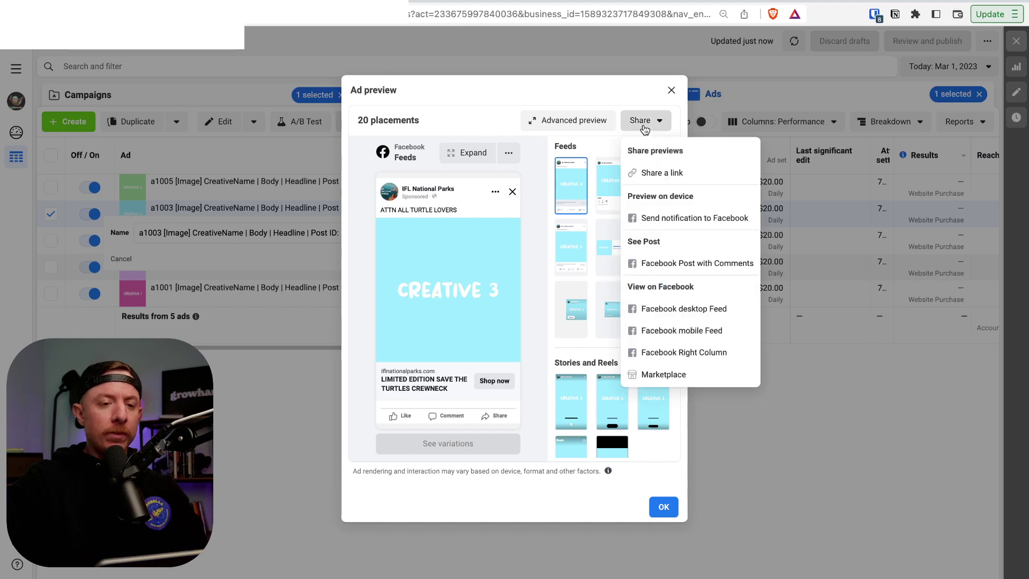
click(668, 263)
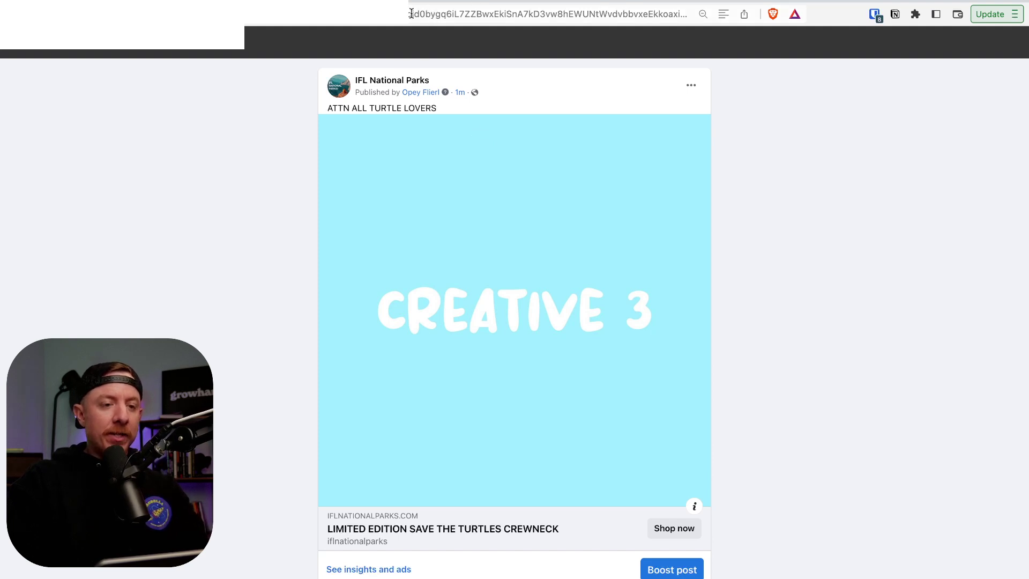
click(504, 9)
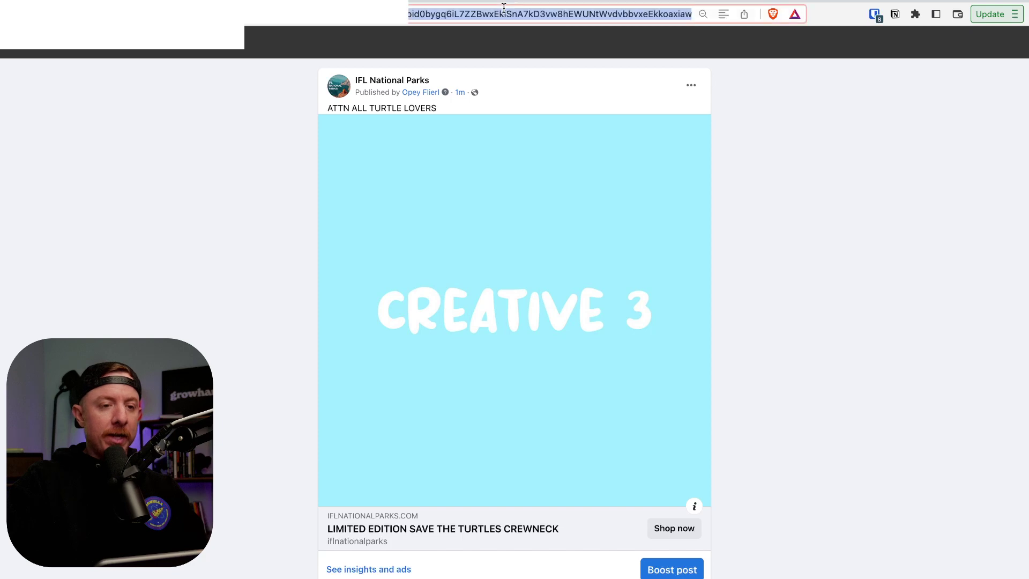
key(ctrl+w)
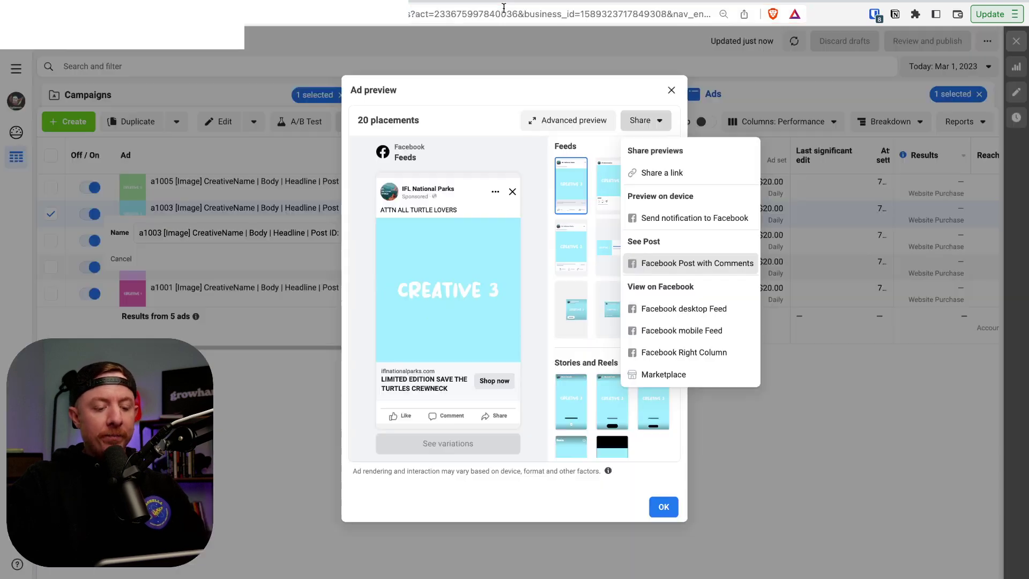
Add the copied post ID after "Post ID:" in the name of ad a1003, and save the name to draft.
key(Escape)
key(Escape)
click(355, 208)
click(374, 229)
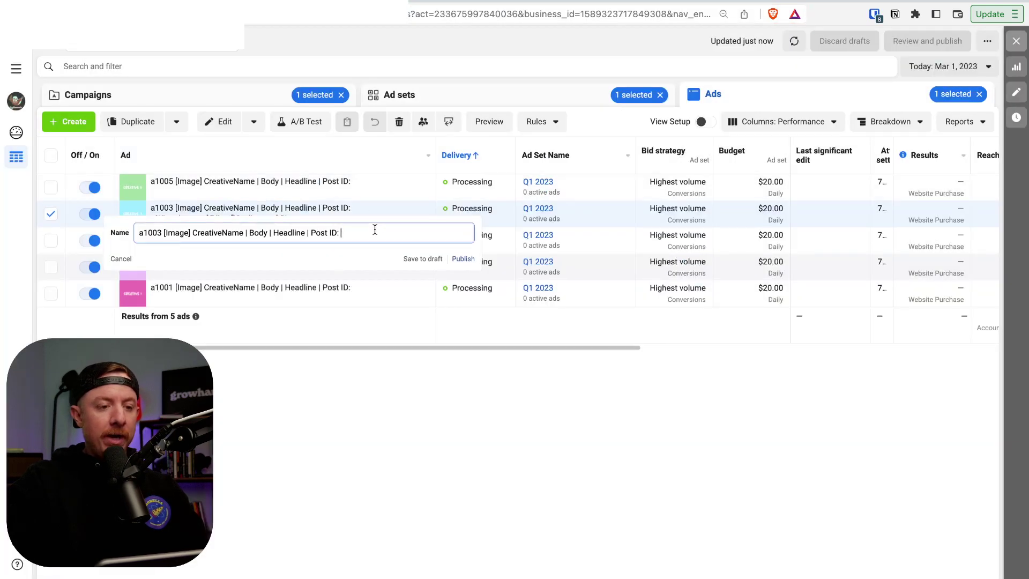
text(pfbid0bygq6iL7ZZBwxEkiSnA7kD3vw8hEWUNtWvdvbbvxeEkoaxiawf5MUaqhjDmvJUGl)
click(422, 259)
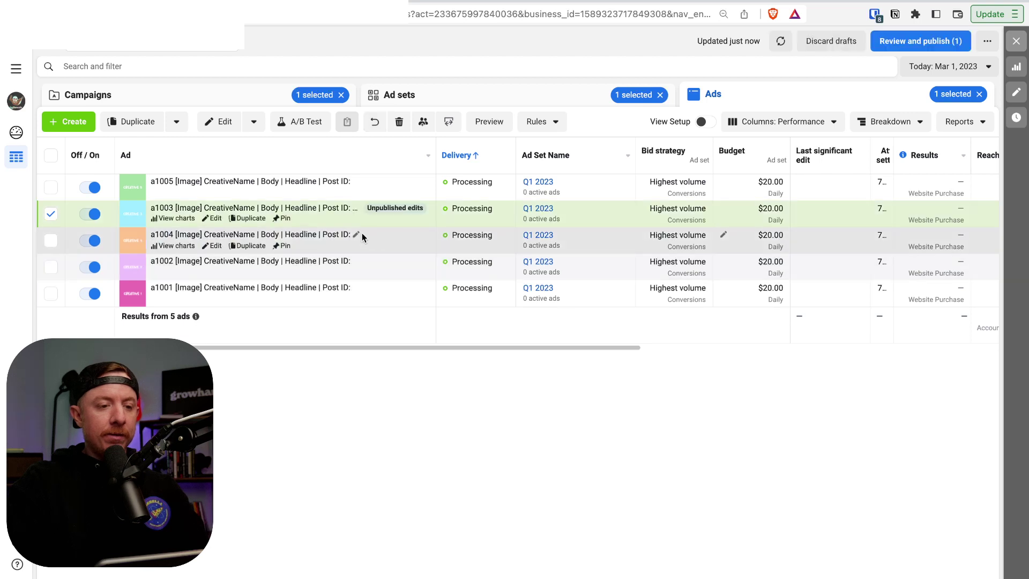
Open the Facebook Post with Comments from the preview of ad a1004, and copy the post ID from its web address.
click(360, 234)
click(496, 121)
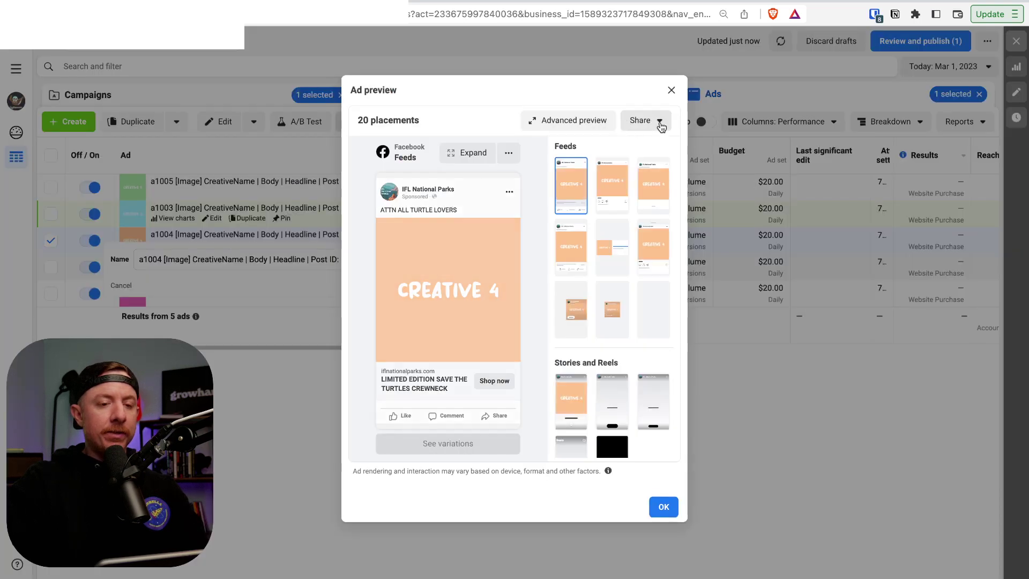
click(658, 121)
click(673, 261)
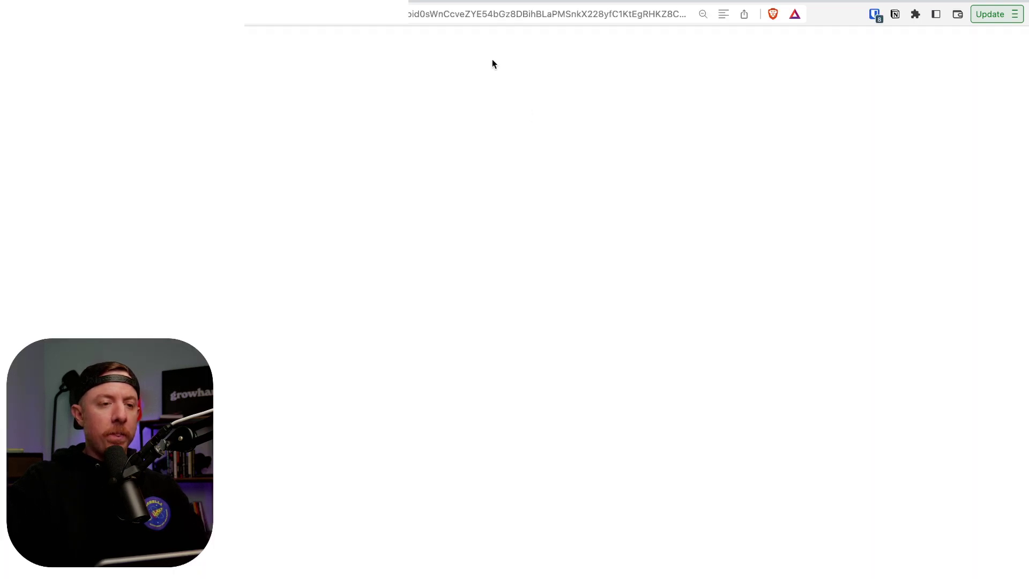
click(462, 15)
key(ctrl+c)
key(ctrl+w)
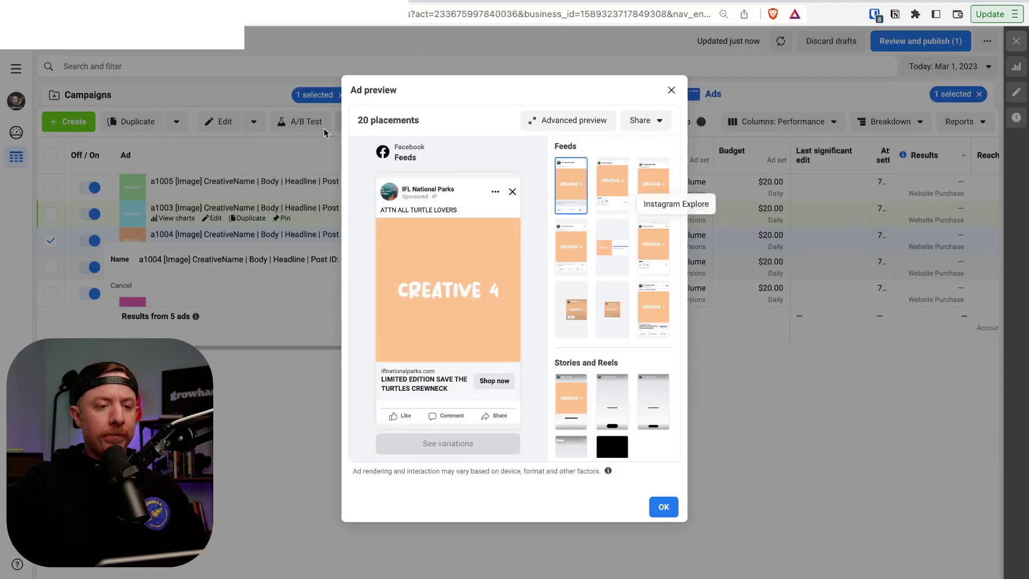
Add the copied post ID after "Post ID:" in the name of ad a1004, and save the name to draft.
key(Escape)
click(387, 258)
key(ctrl+v)
click(422, 285)
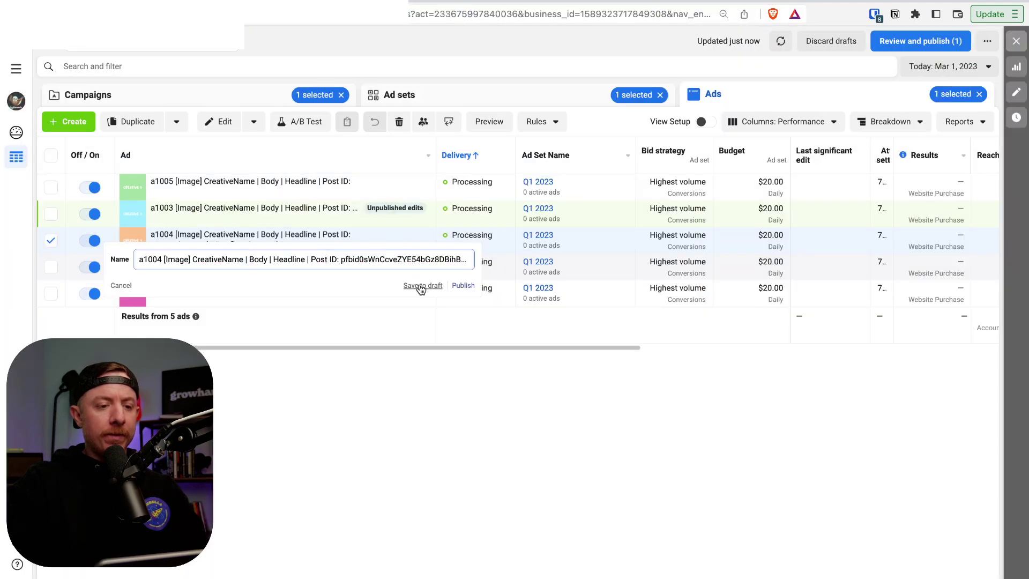
Start renaming ad a1002, open the Facebook Post with Comments from its preview, and copy the post ID from the web address.
click(356, 262)
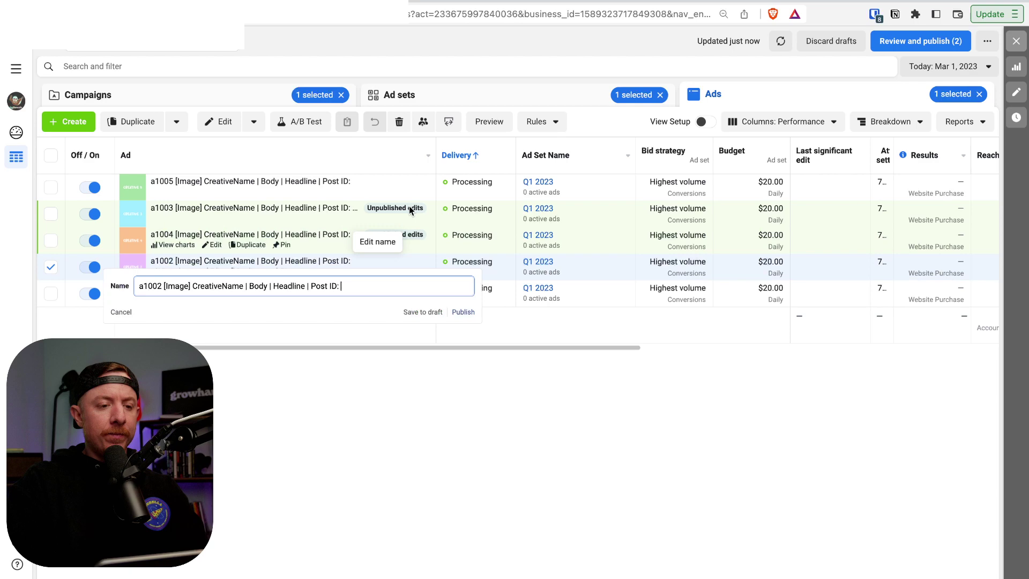
click(488, 122)
click(662, 133)
click(679, 262)
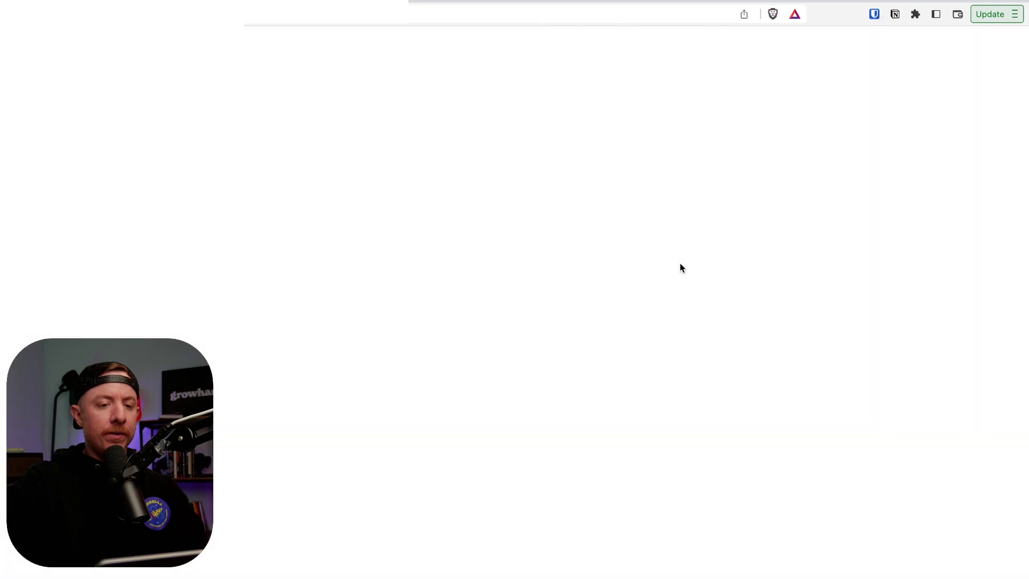
click(481, 19)
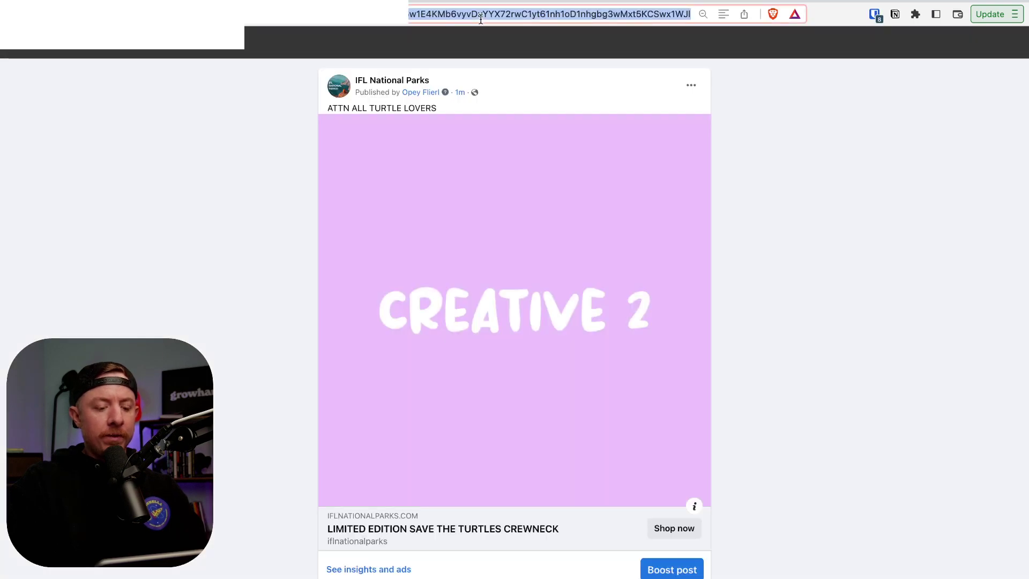
key(super+c)
key(super+w)
Add the copied post ID after "Post ID:" in the name of ad a1002, and save the name to draft.
click(301, 196)
click(390, 288)
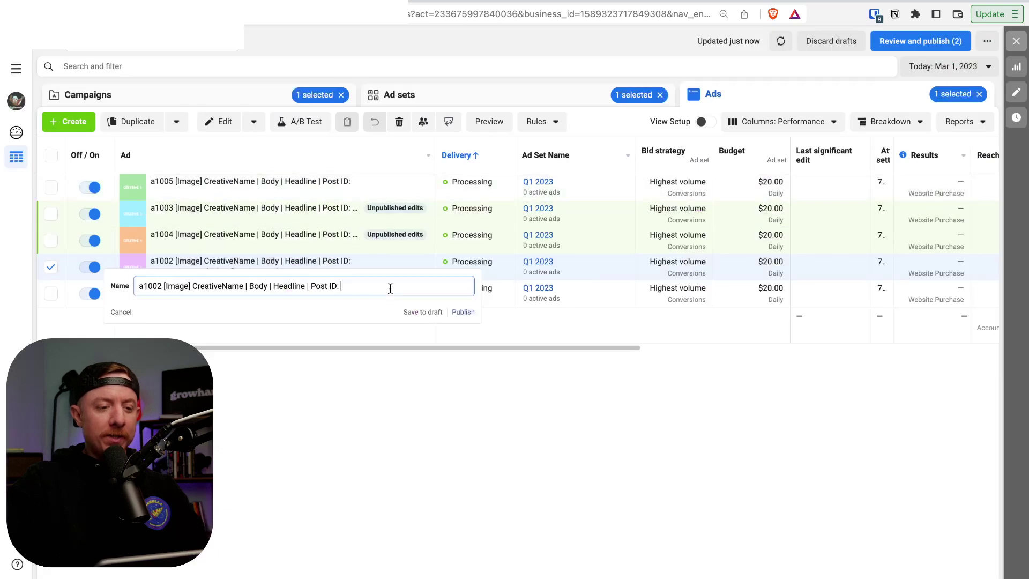
key(super+v)
click(440, 313)
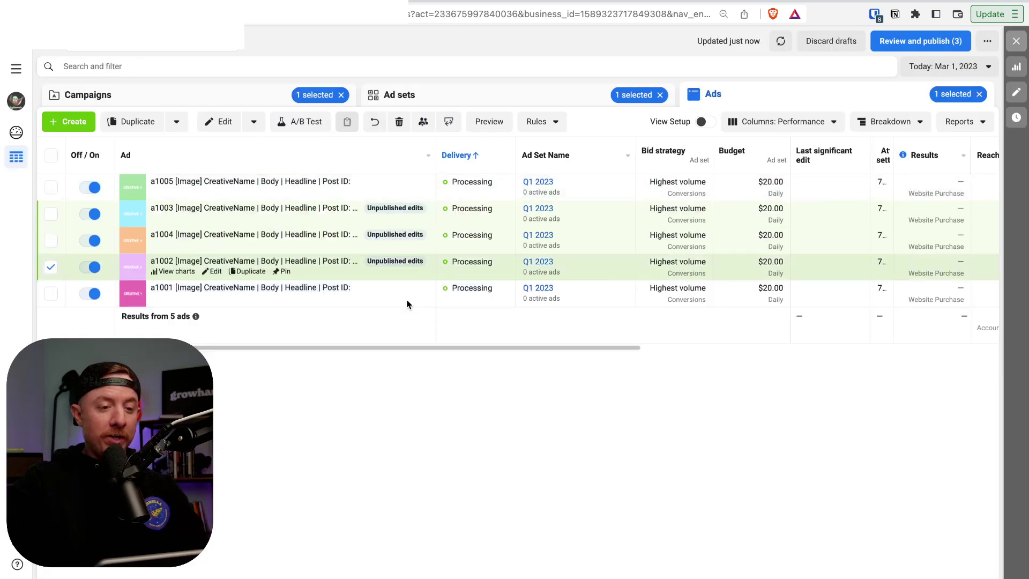
Start renaming ad a1001, open the Facebook Post with Comments from its preview, and copy the post ID from the web address.
click(376, 288)
click(489, 121)
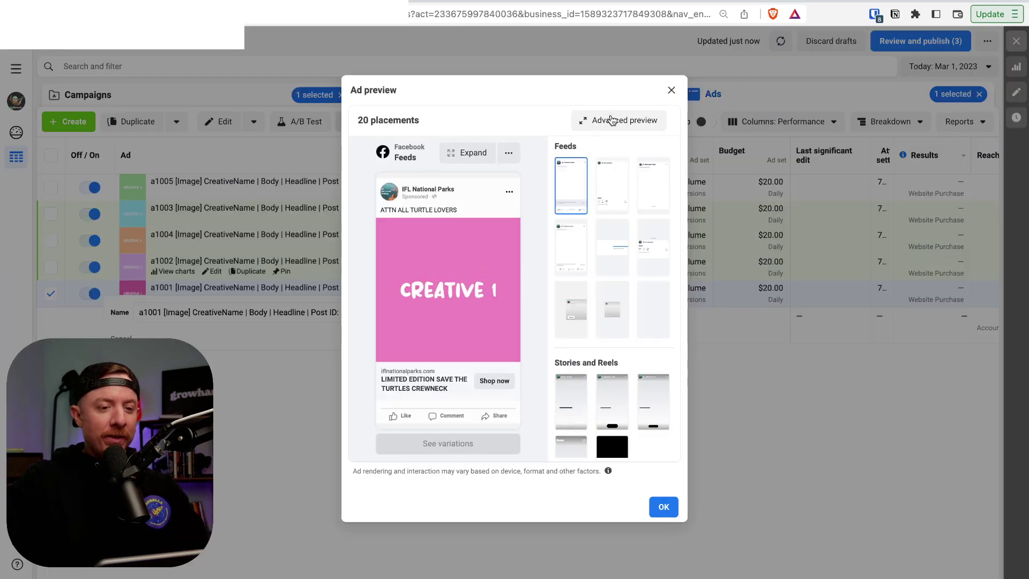
click(640, 120)
click(683, 262)
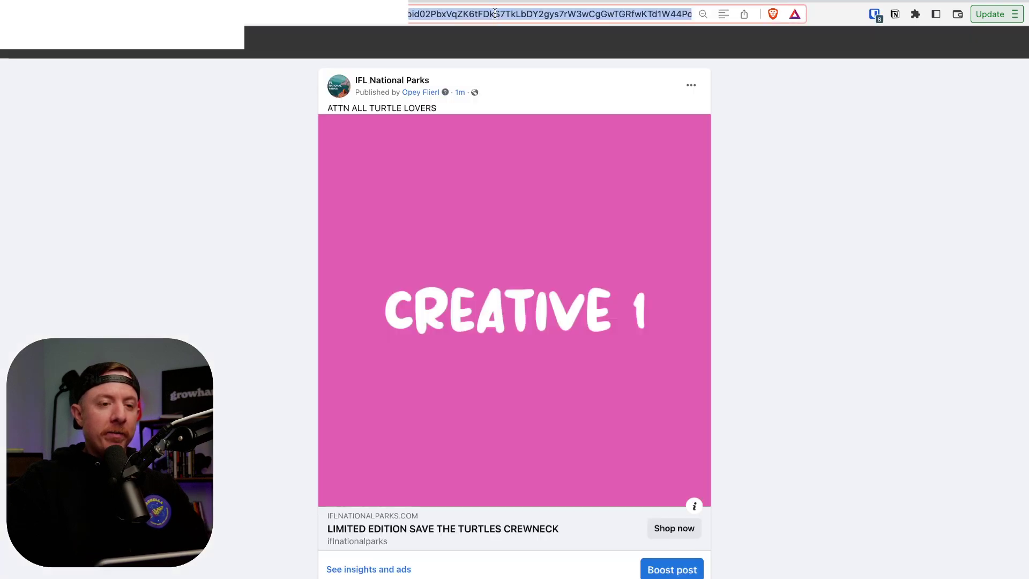
click(494, 14)
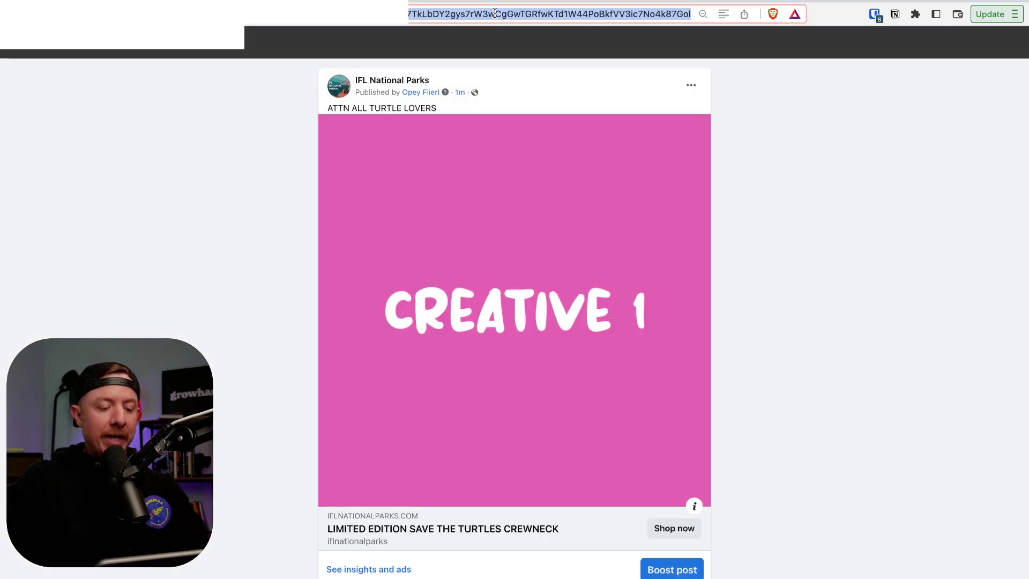
key(super+w)
Add the copied post ID after "Post ID:" in the name of ad a1001, and save the name to draft.
click(387, 312)
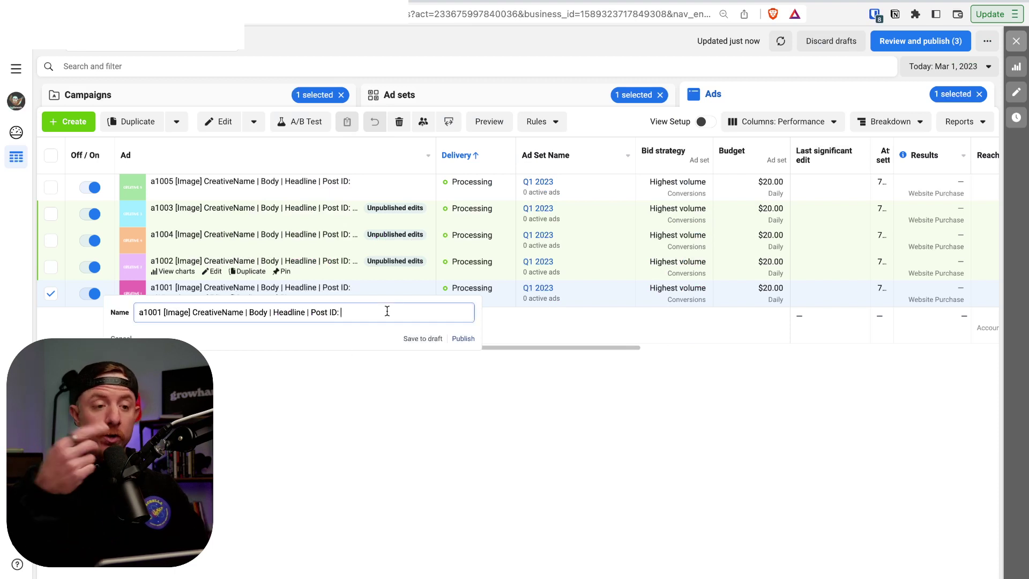
text(pfbid02PbxVqZK6tFDkS7TkLbDY2gys7rW3wCgGwTGRfwKTd1W44PoBkfVV3ic7No4k87Gol)
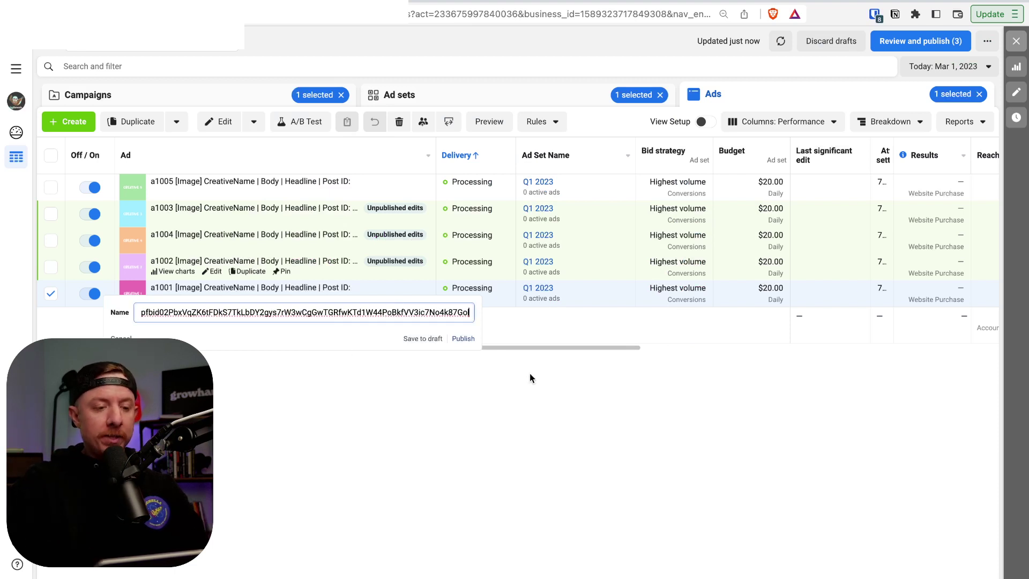
click(422, 338)
Open the Facebook Post with Comments from the preview of ad a1005, go to its permalink through the timestamp, and copy the post ID.
click(358, 183)
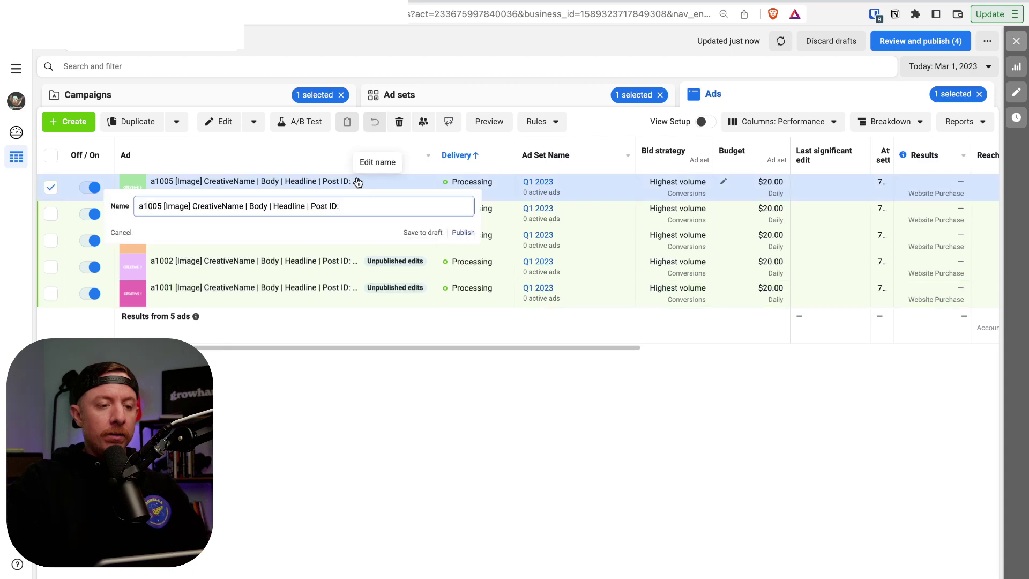
click(488, 121)
click(638, 123)
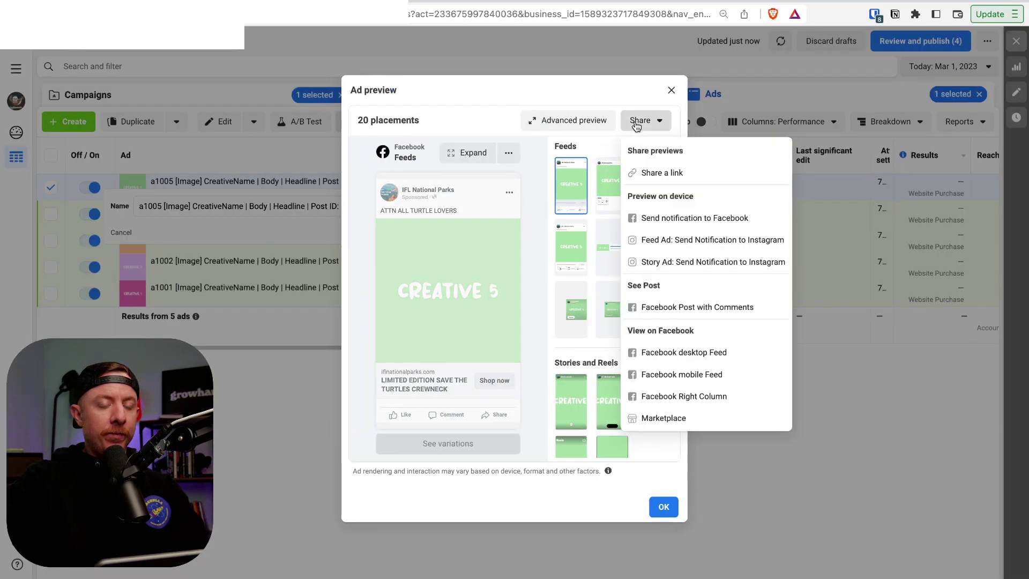
click(680, 304)
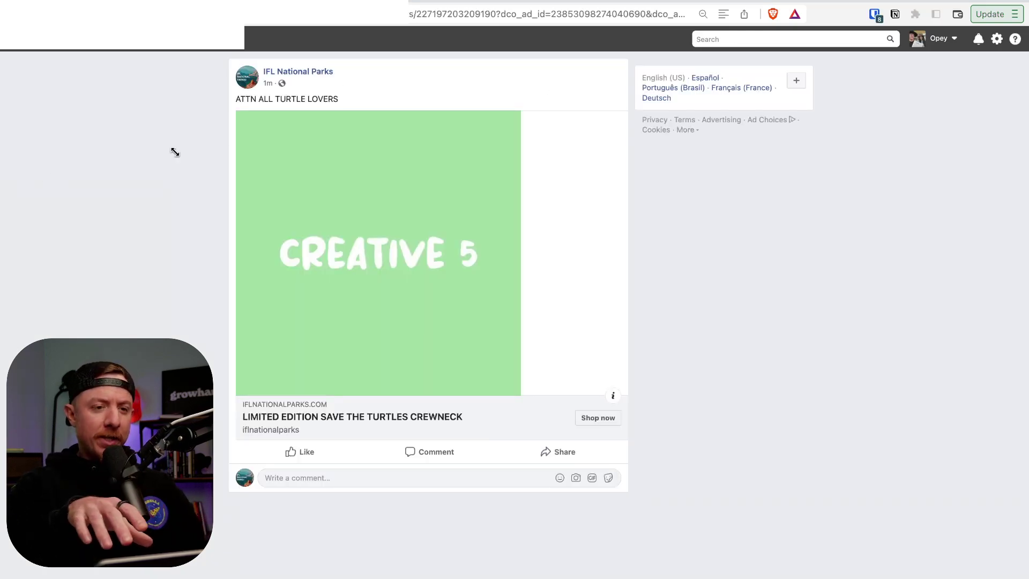
click(516, 79)
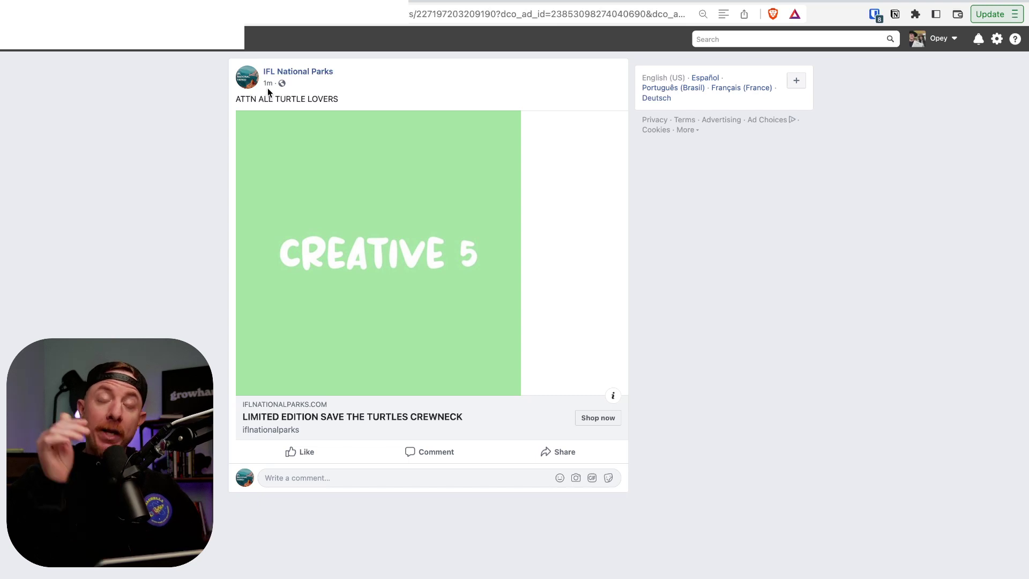
mouse_move(269, 90)
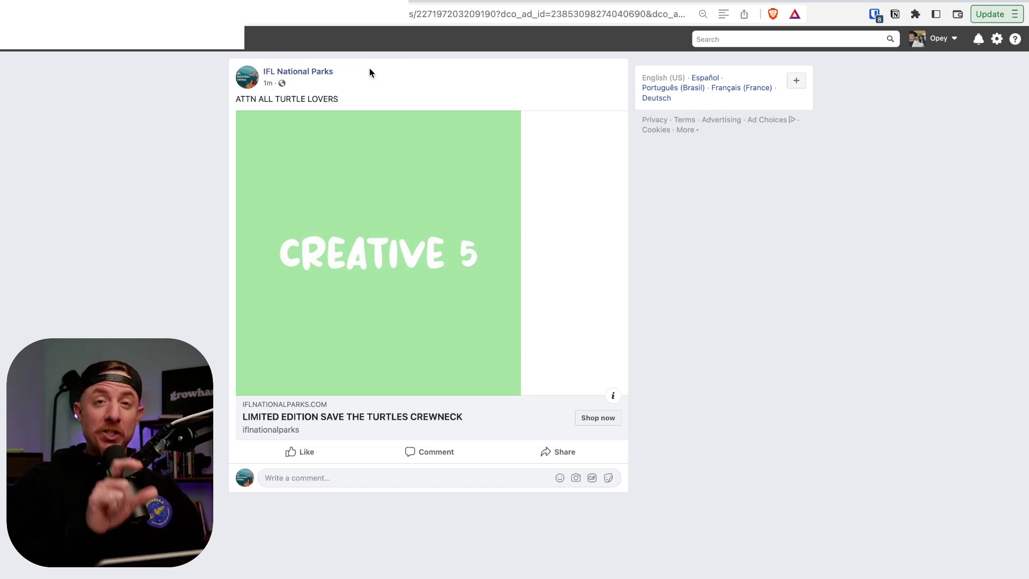
click(266, 88)
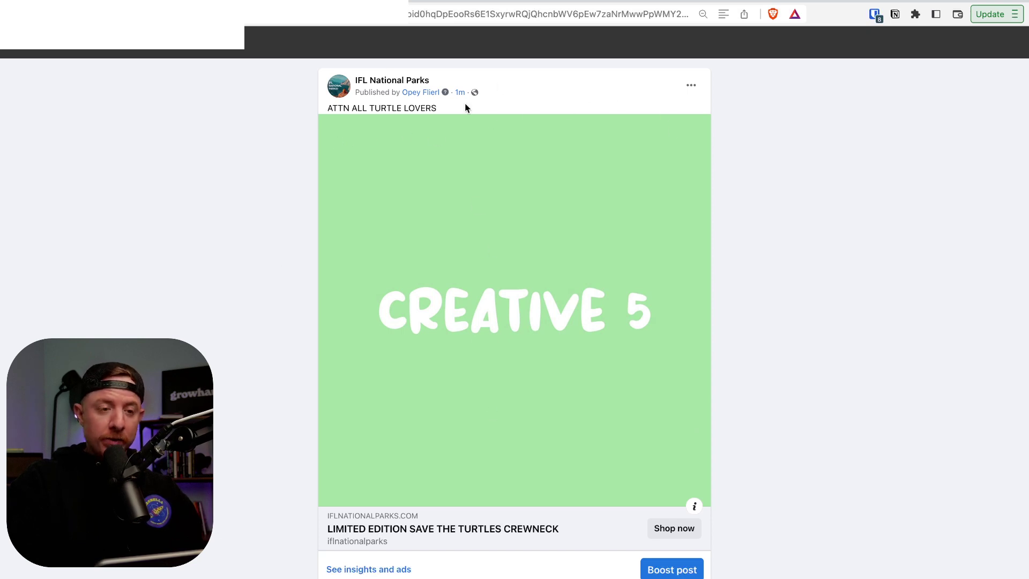
click(433, 12)
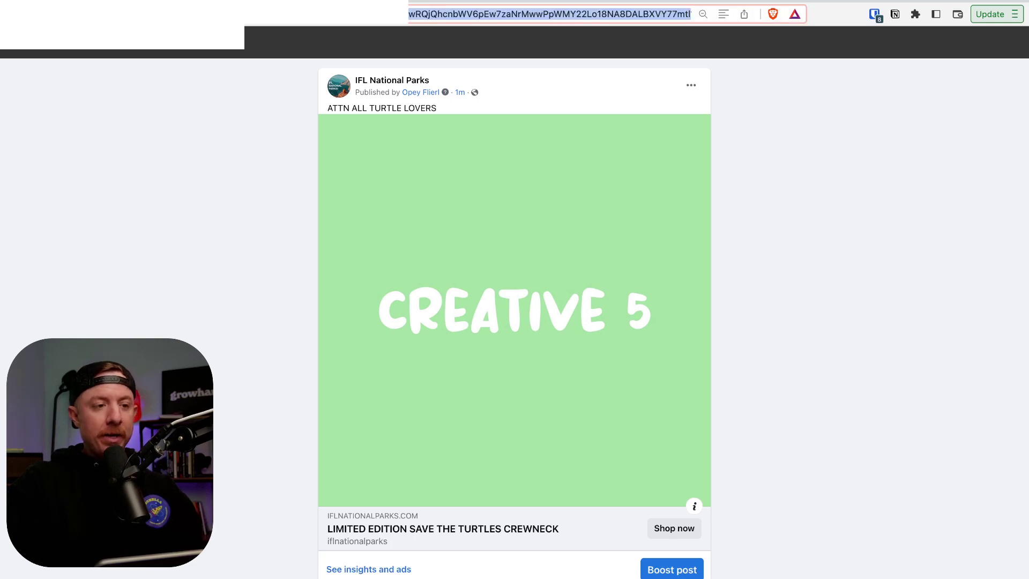
key(super+w)
Add the copied post ID after "Post ID:" in the name of ad a1005, and save the name to draft.
key(Escape)
click(384, 182)
click(383, 204)
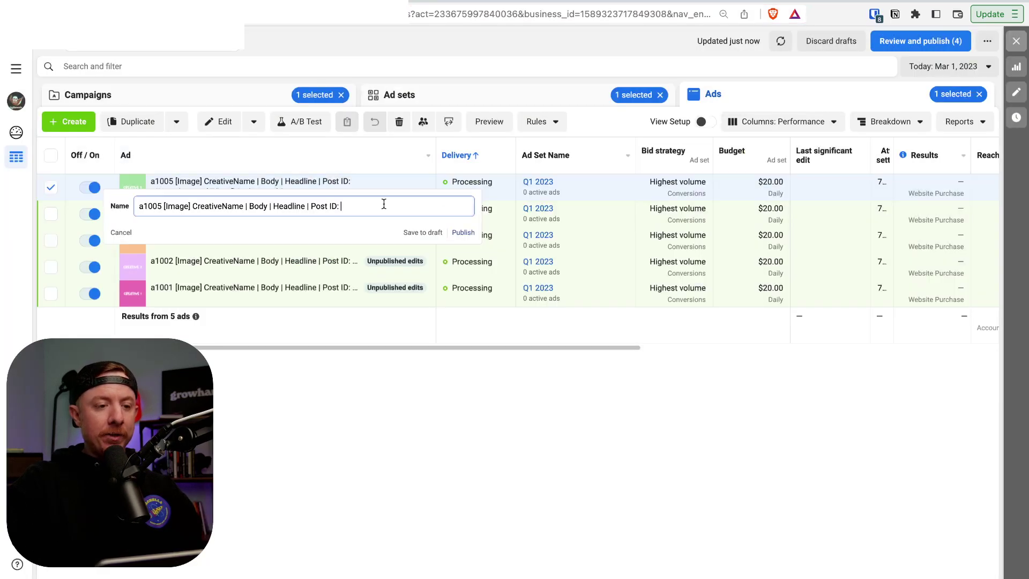
key(super+v)
click(430, 234)
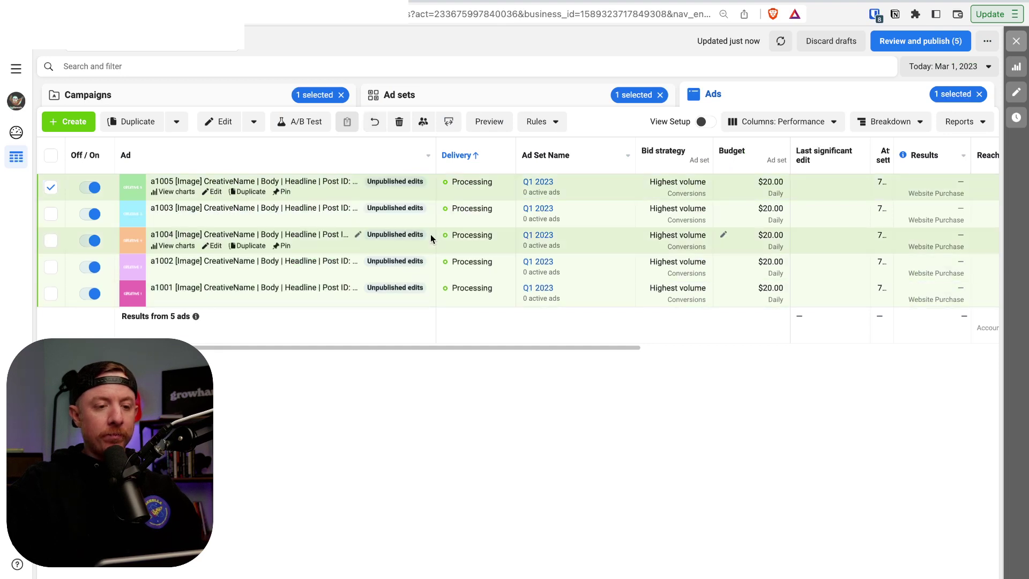
Select all five ads, and review and publish their draft name changes.
click(51, 156)
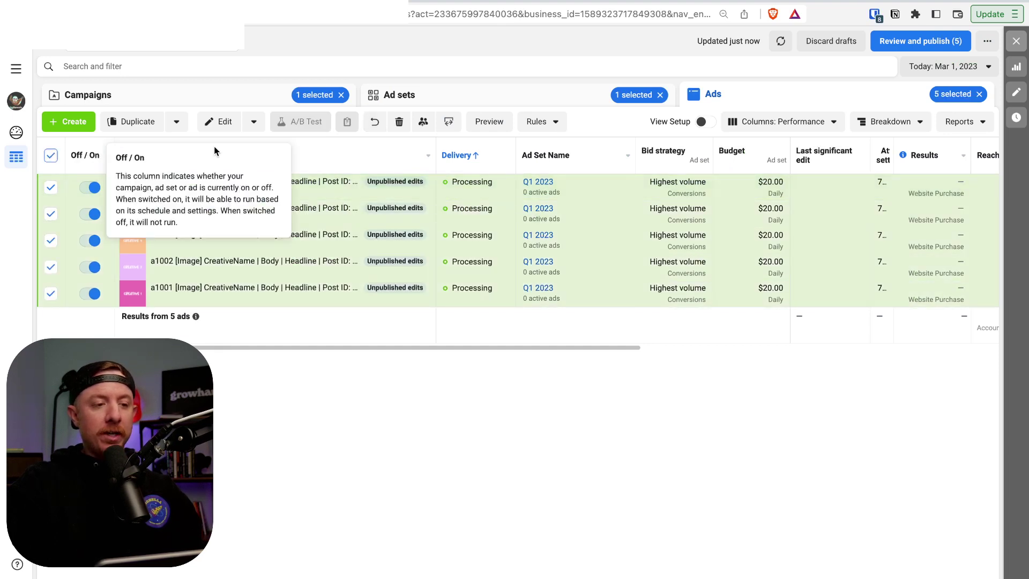
click(901, 43)
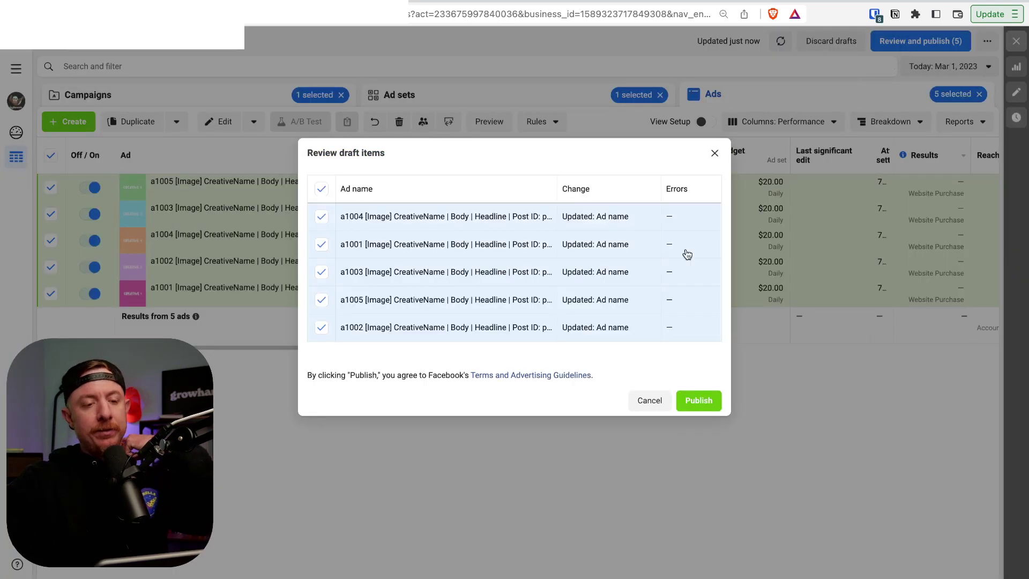
click(701, 398)
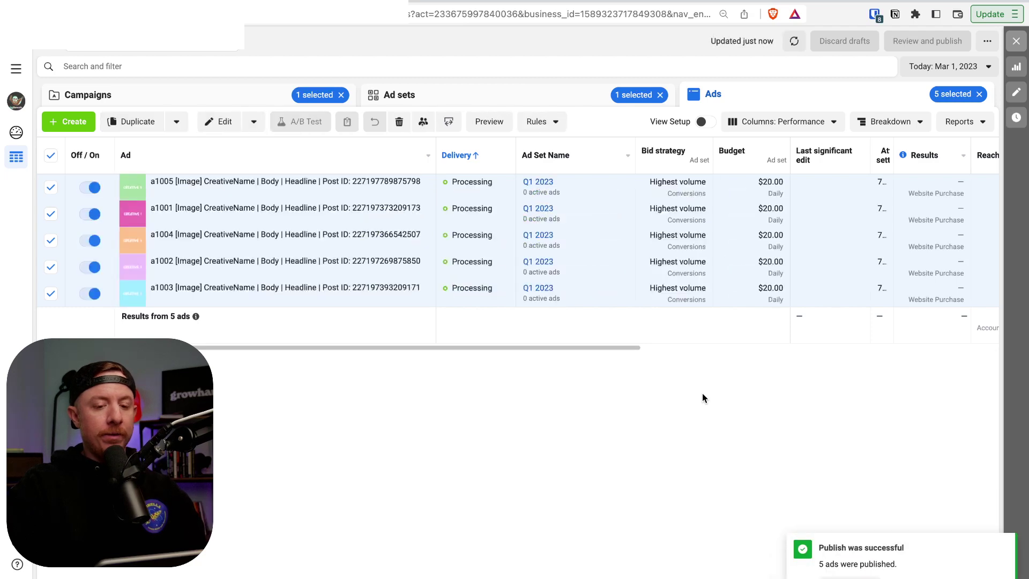
Start a new campaign with the Sales objective at campaign level, and set its naming options to Skip ad.
click(239, 96)
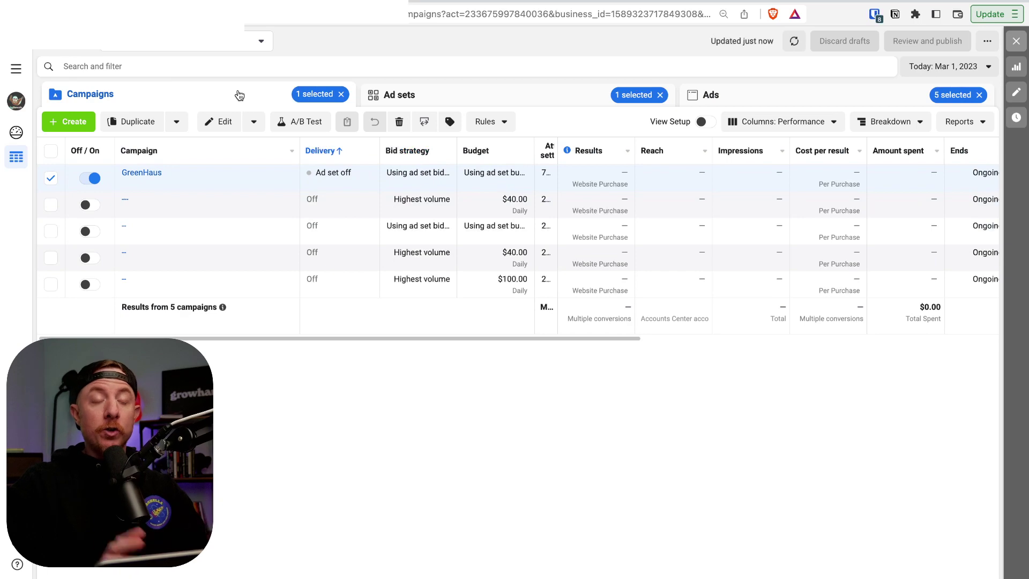
click(75, 123)
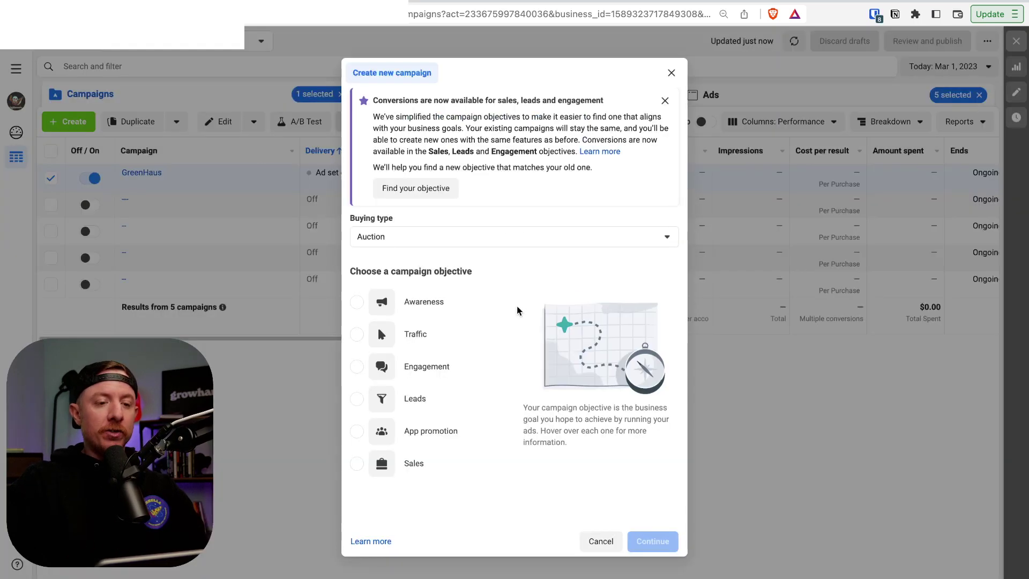
click(427, 477)
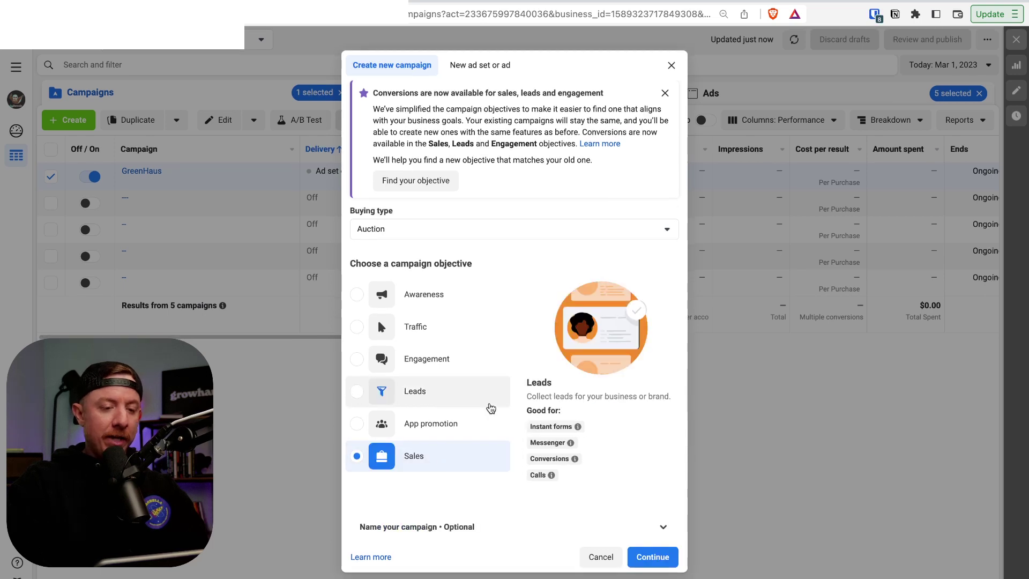
click(512, 526)
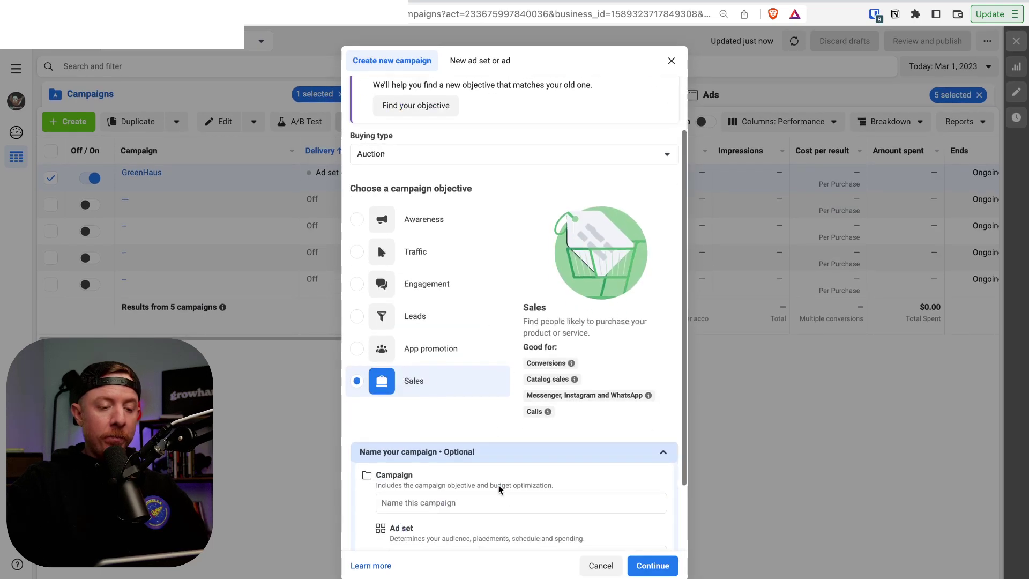
click(466, 527)
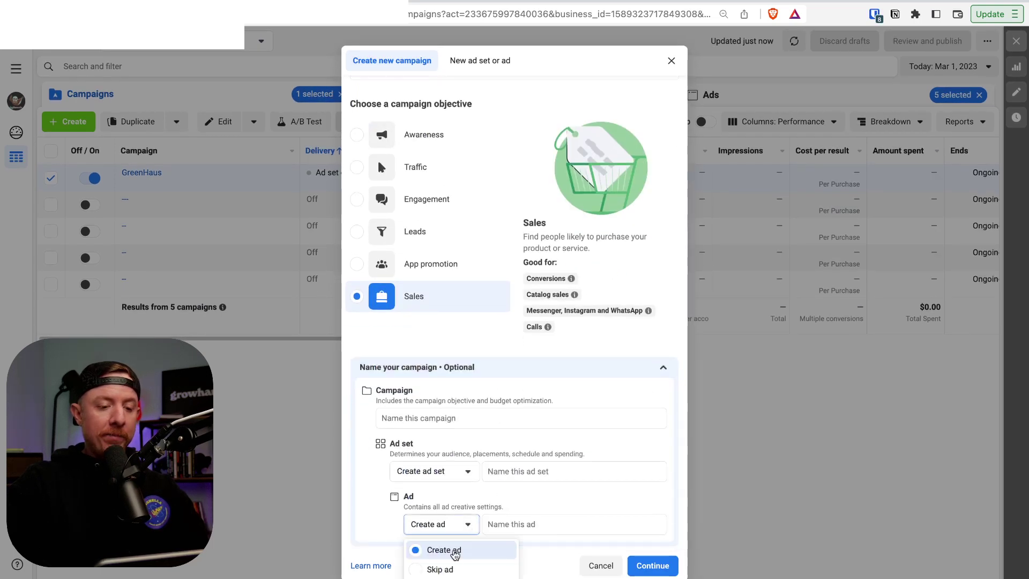
click(449, 569)
Name the new campaign "Creative Testing | BROAD MALE^35+ | 03.02.2023".
click(440, 422)
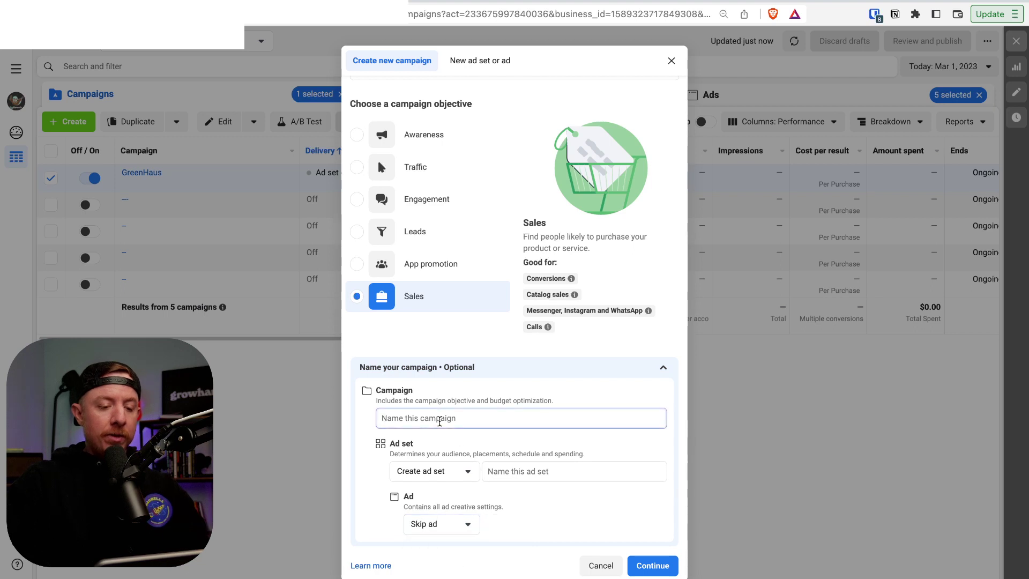
text(Creative Testing)
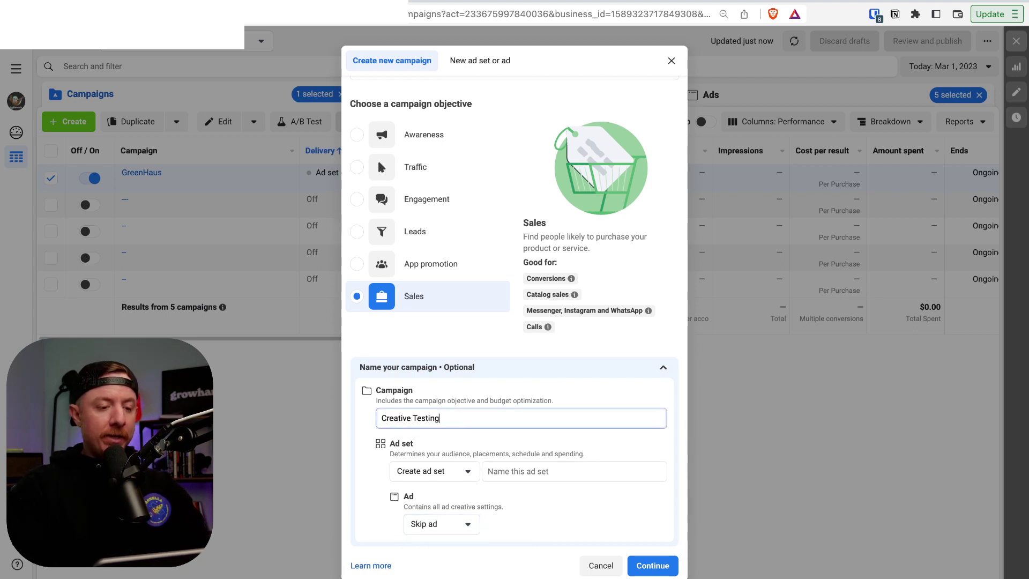
text( |)
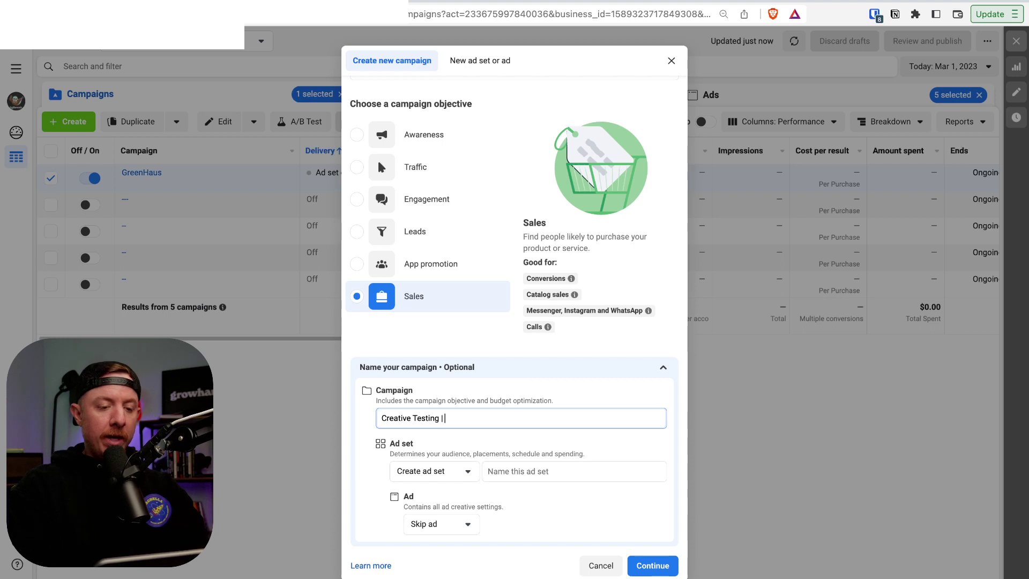
text( BROAD)
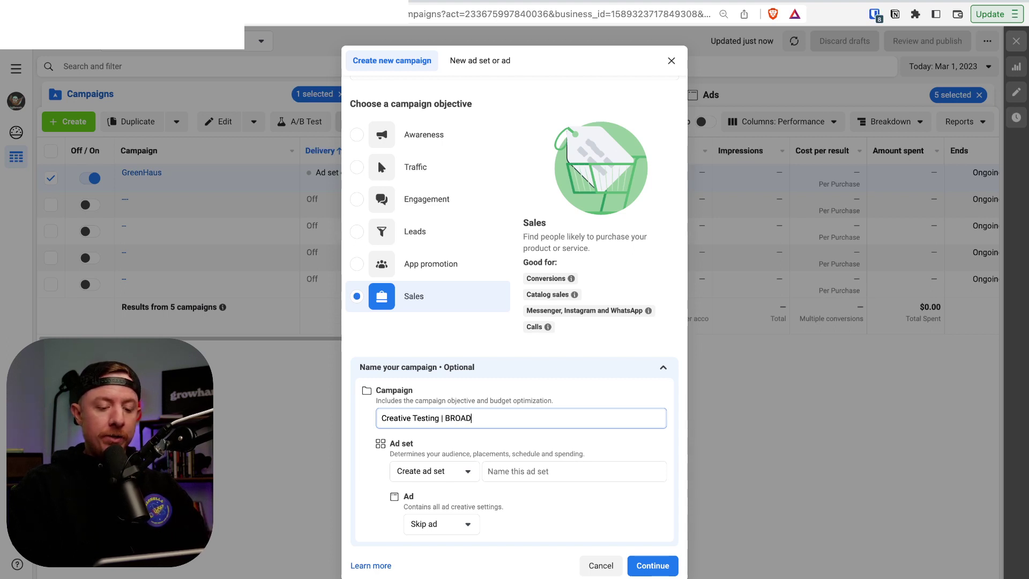
text( M)
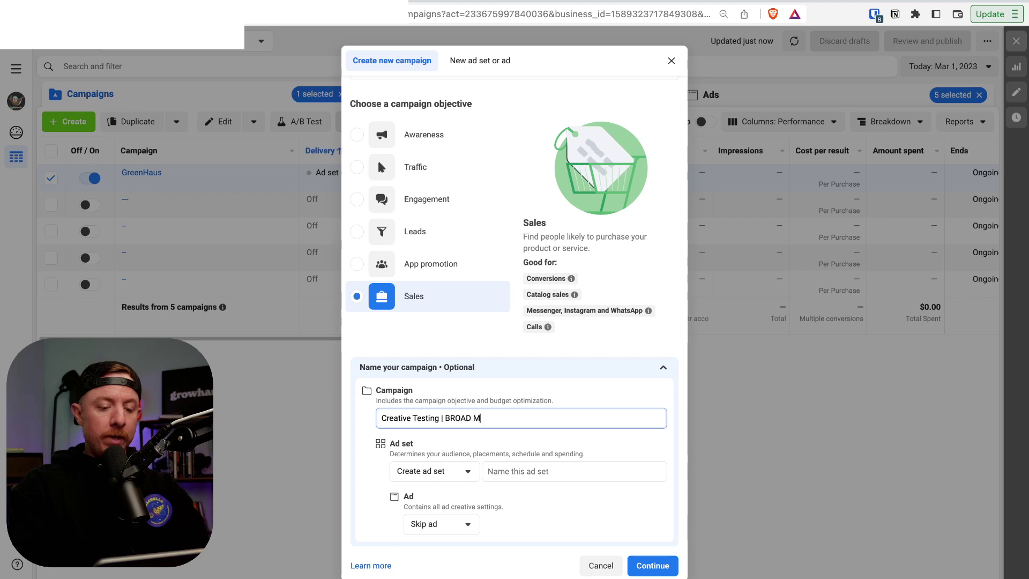
text(ALE^)
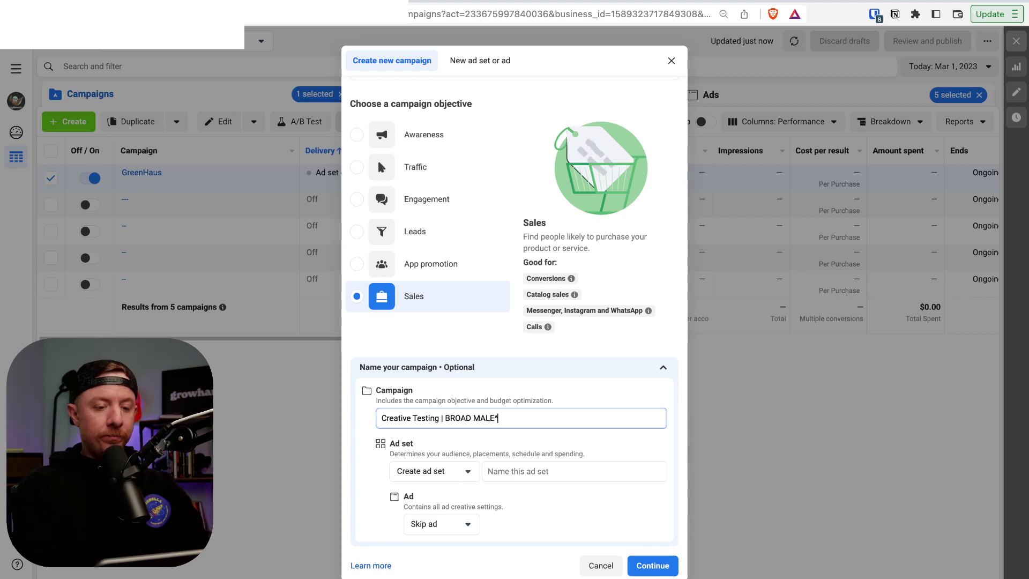
text(35)
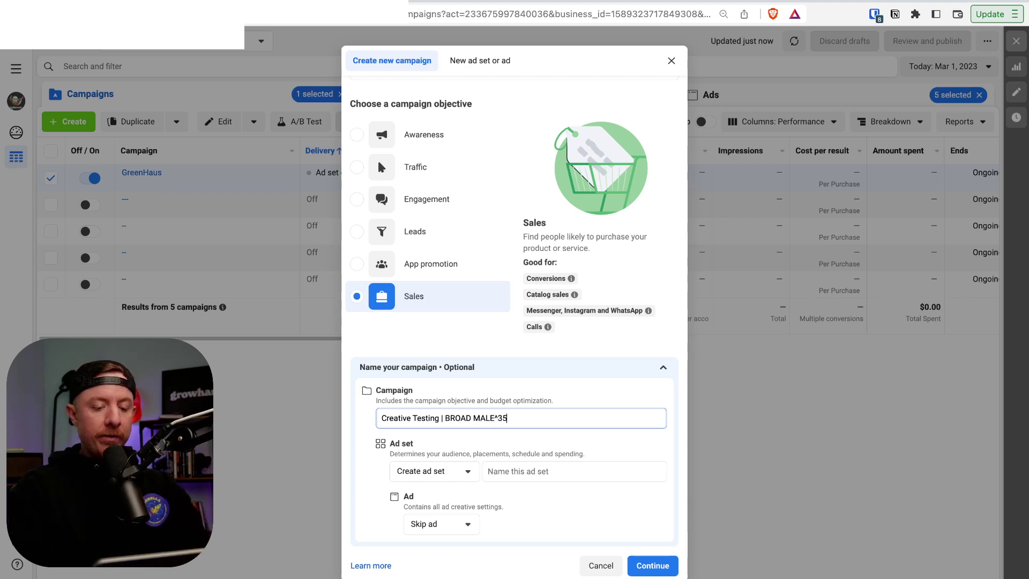
text(+)
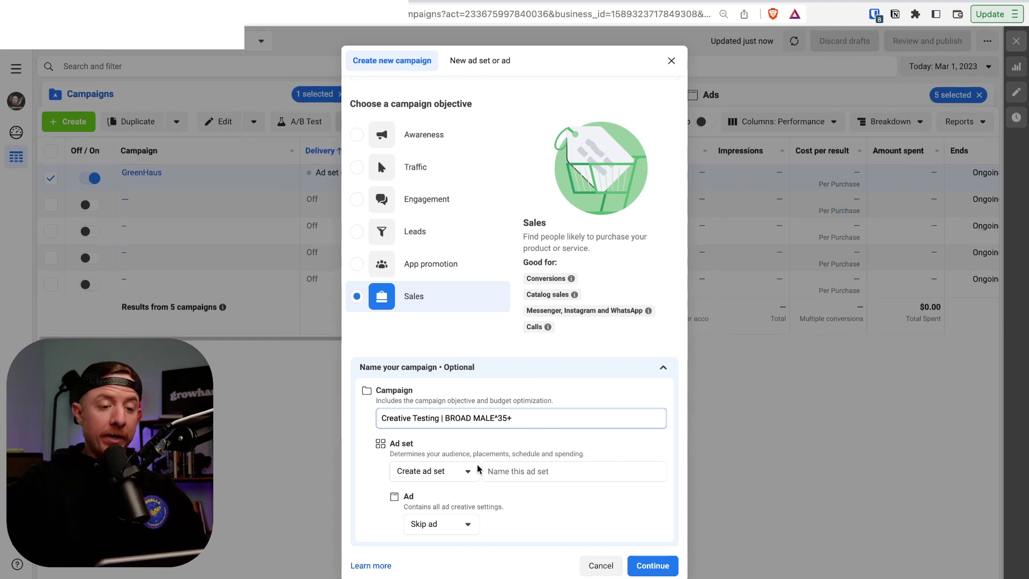
text( | 03.02.2023)
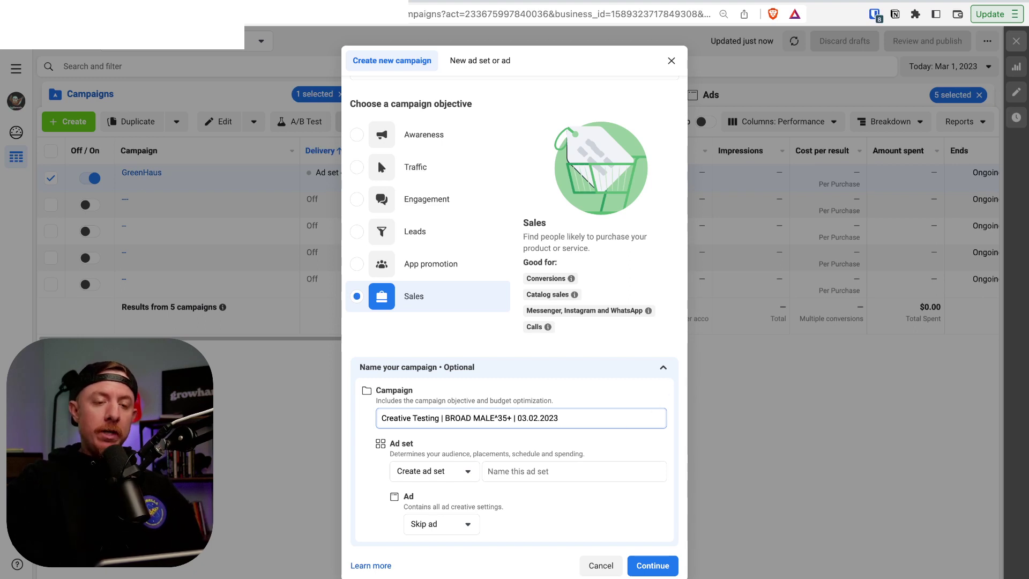
Name the campaign's ad set "BROAD M^35+".
click(556, 474)
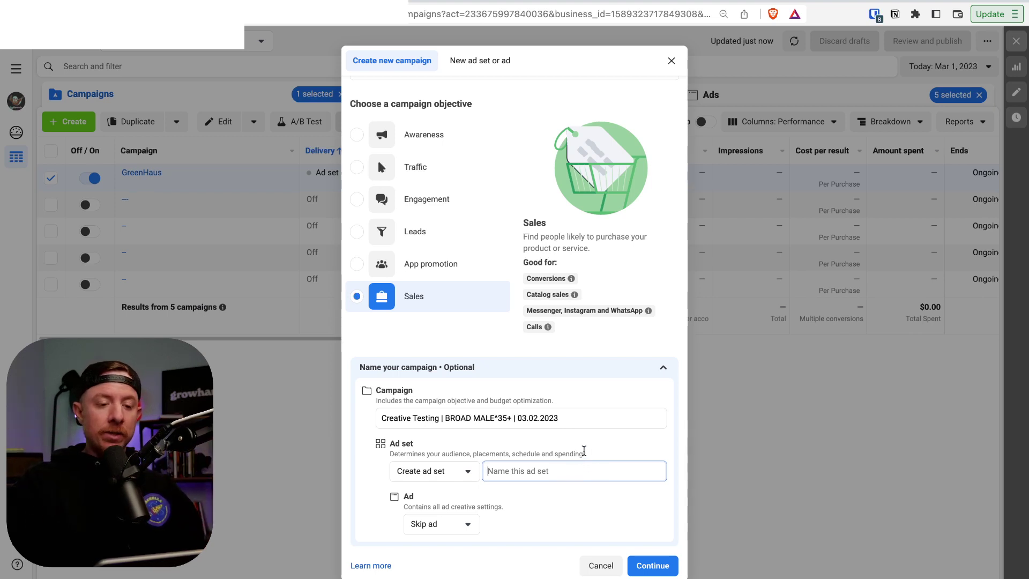
text(B)
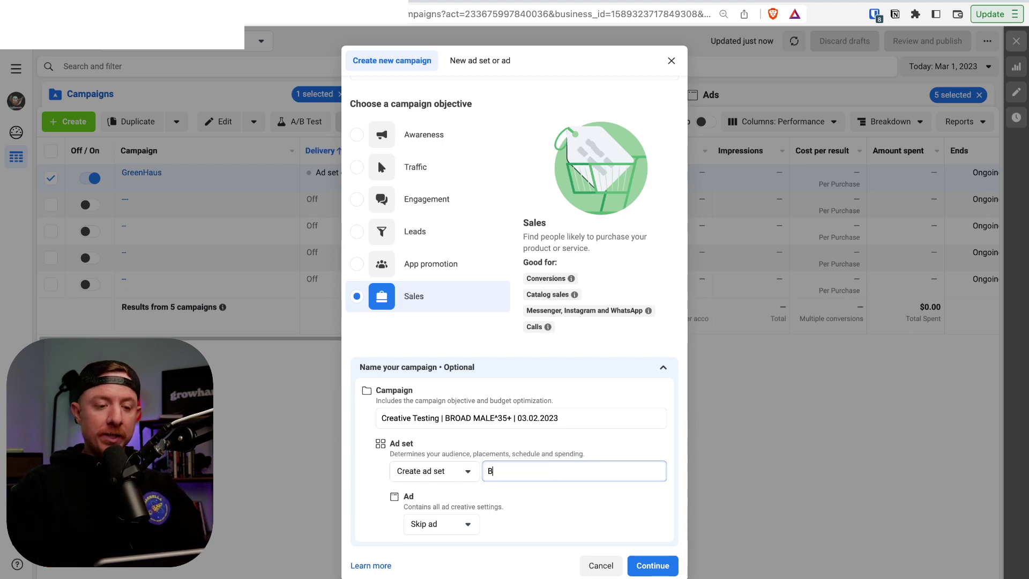
text(ROAD M)
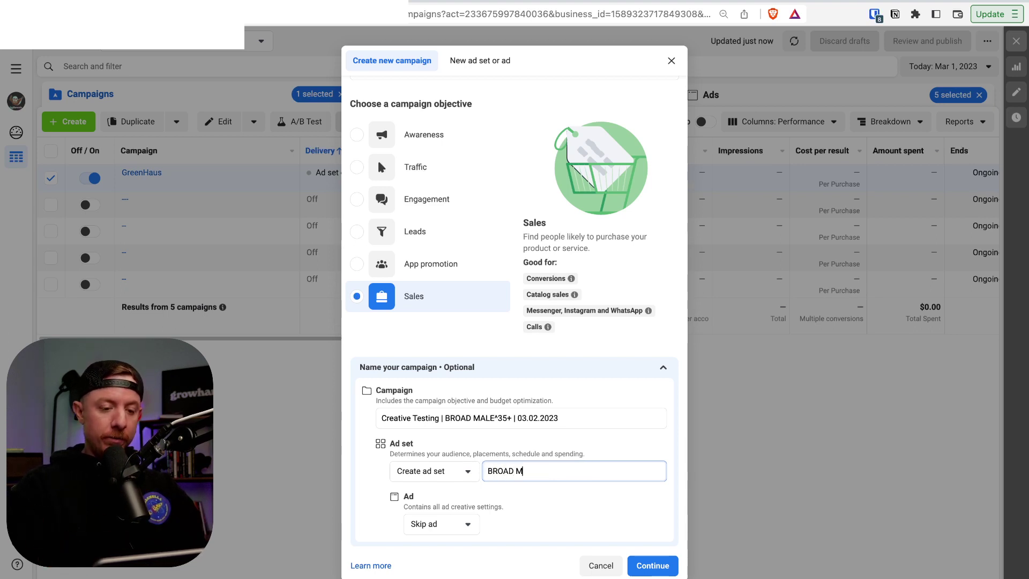
text(^)
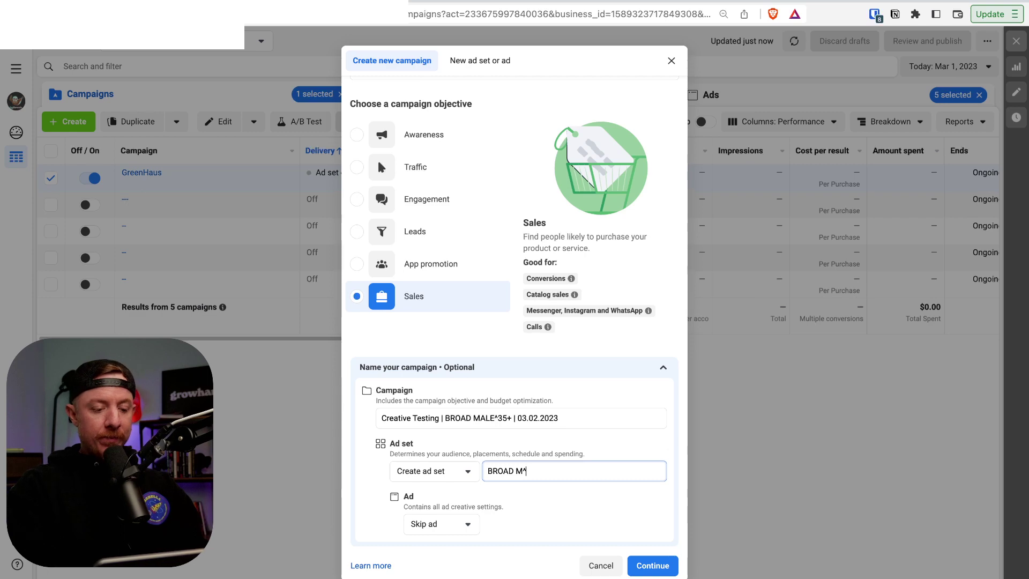
text(35+)
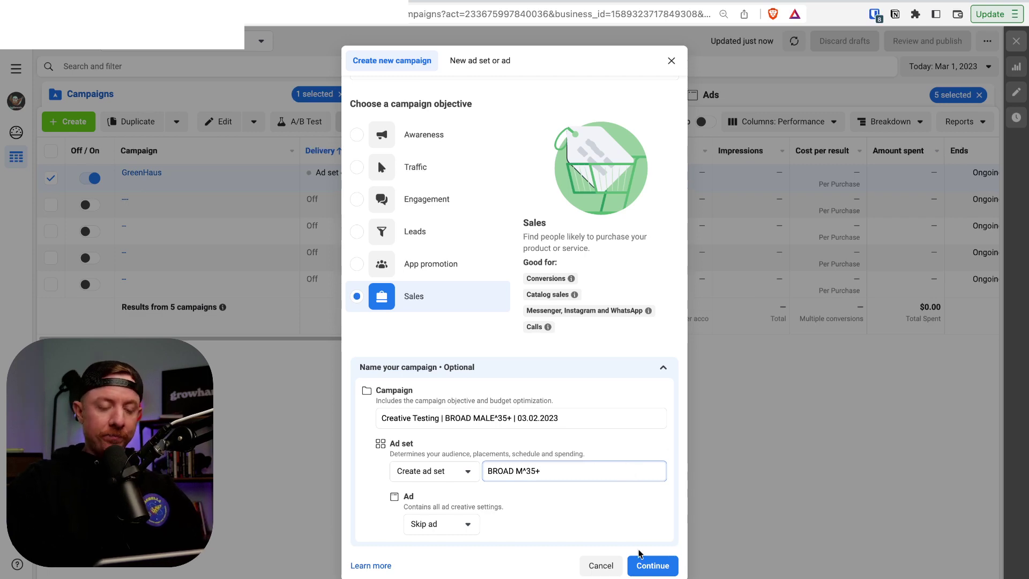
Continue to the campaign setup choice and create the draft as a manual sales campaign.
click(662, 568)
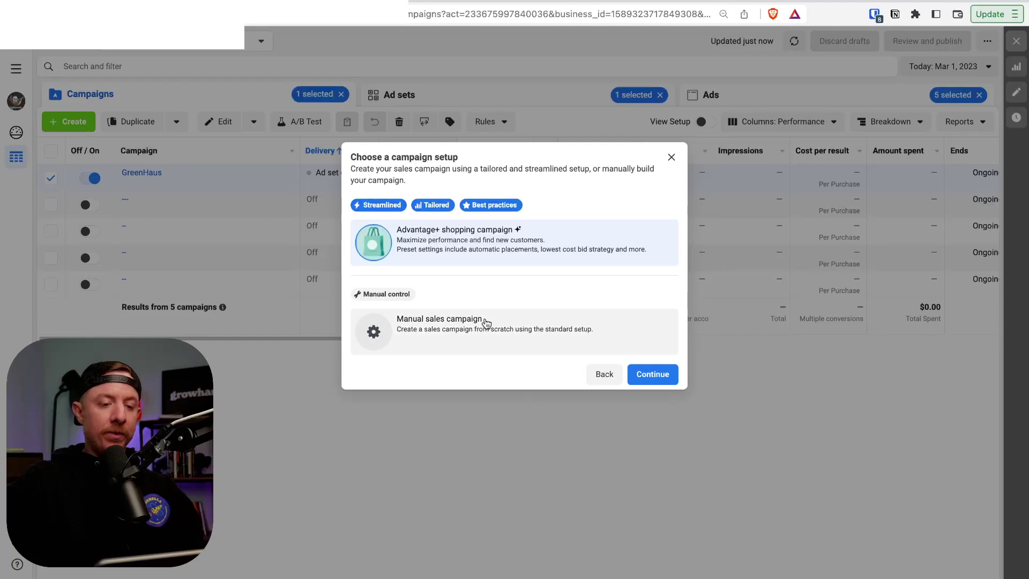
click(484, 320)
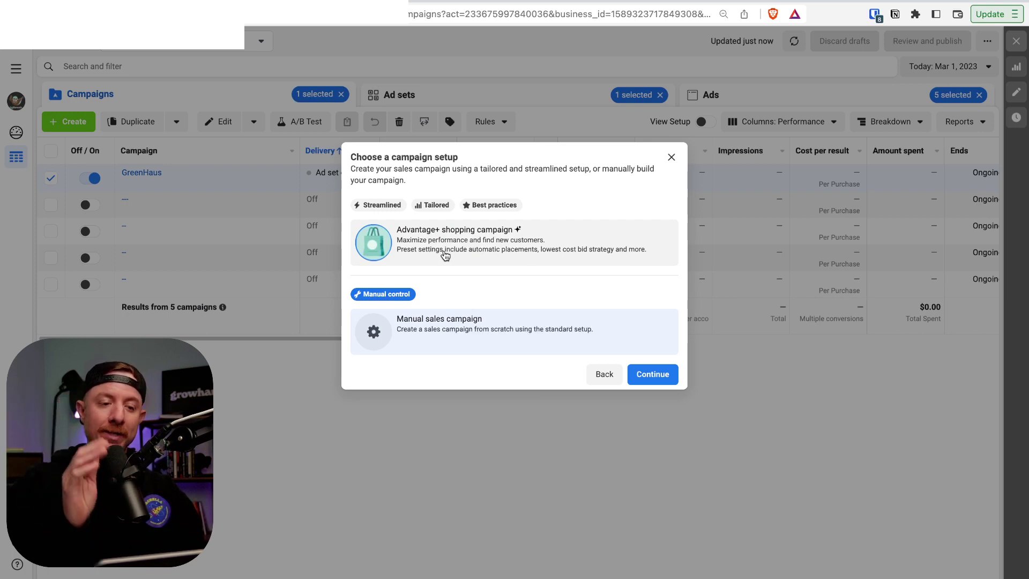
click(643, 370)
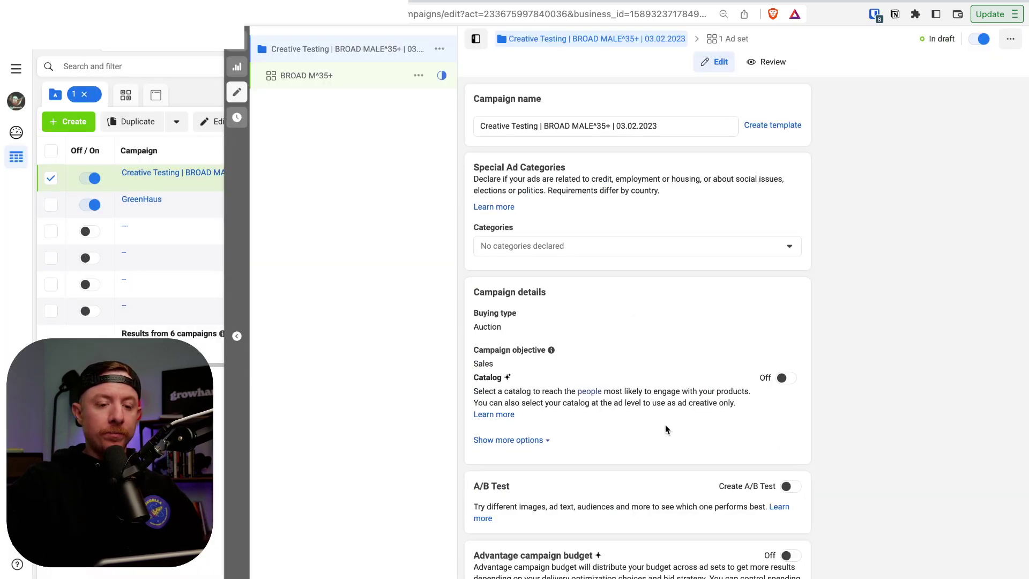
In the BROAD M^35+ ad set, select the iflnationalparks pixel with Purchase as conversion event, and dismiss the optimization warning.
scroll(664, 425, down, 1)
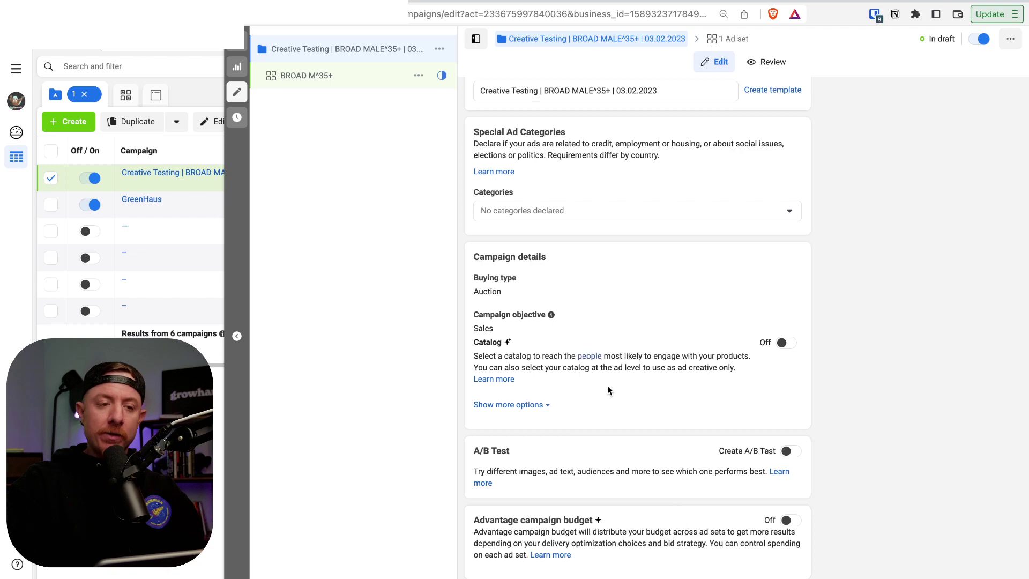
click(319, 75)
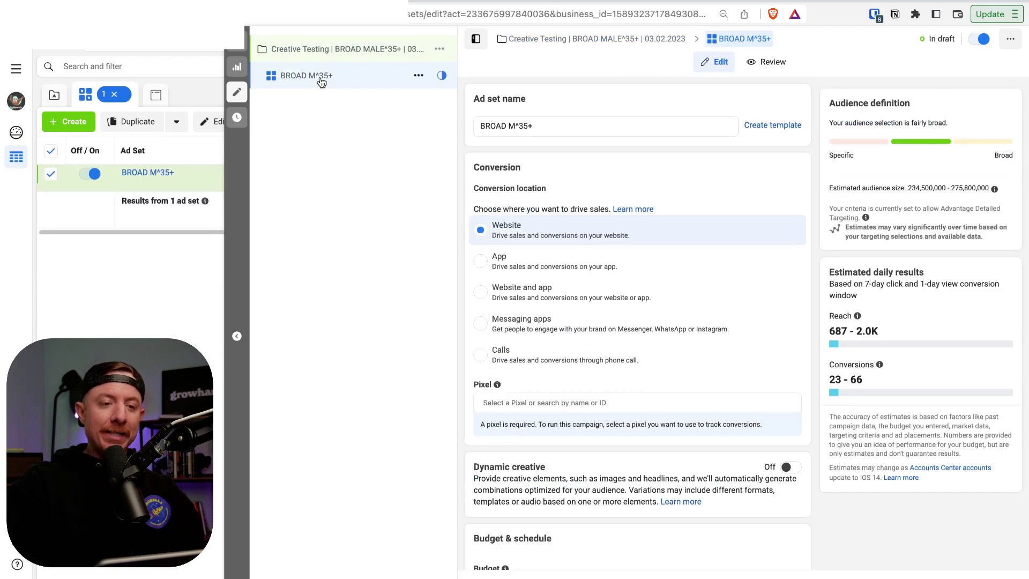
click(568, 403)
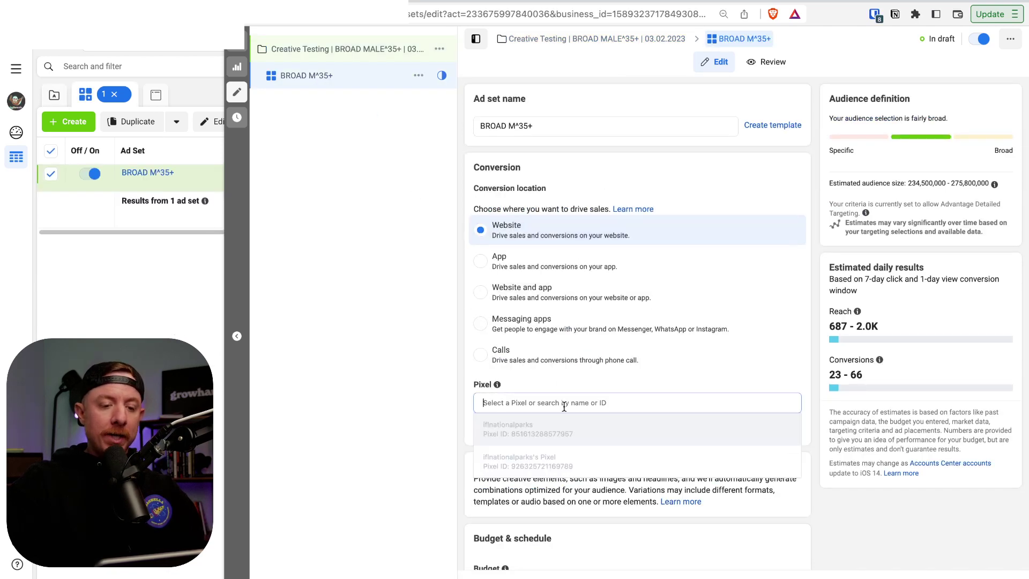
click(570, 444)
scroll(579, 445, down, 1)
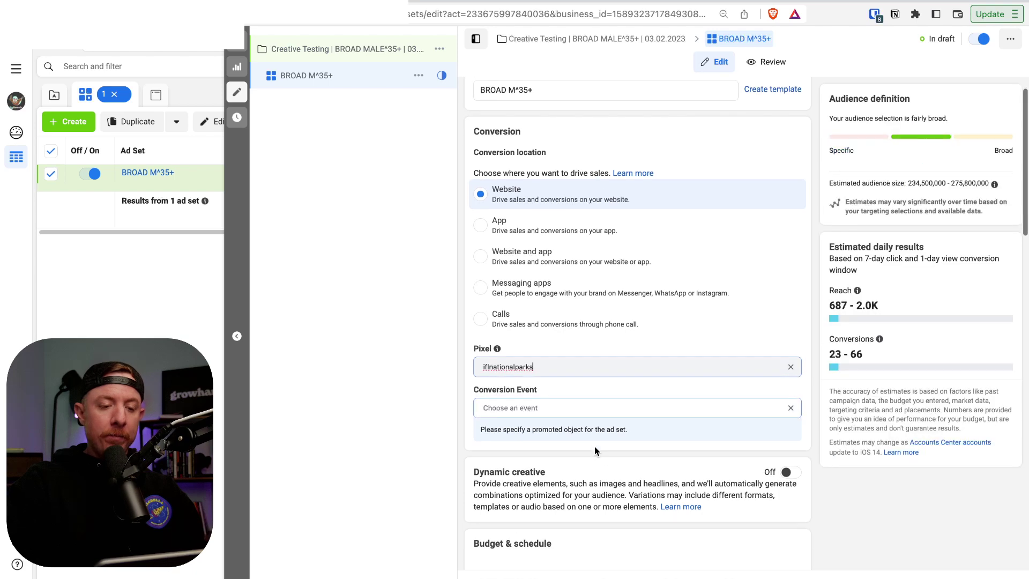
click(585, 407)
scroll(592, 515, down, 1)
click(589, 506)
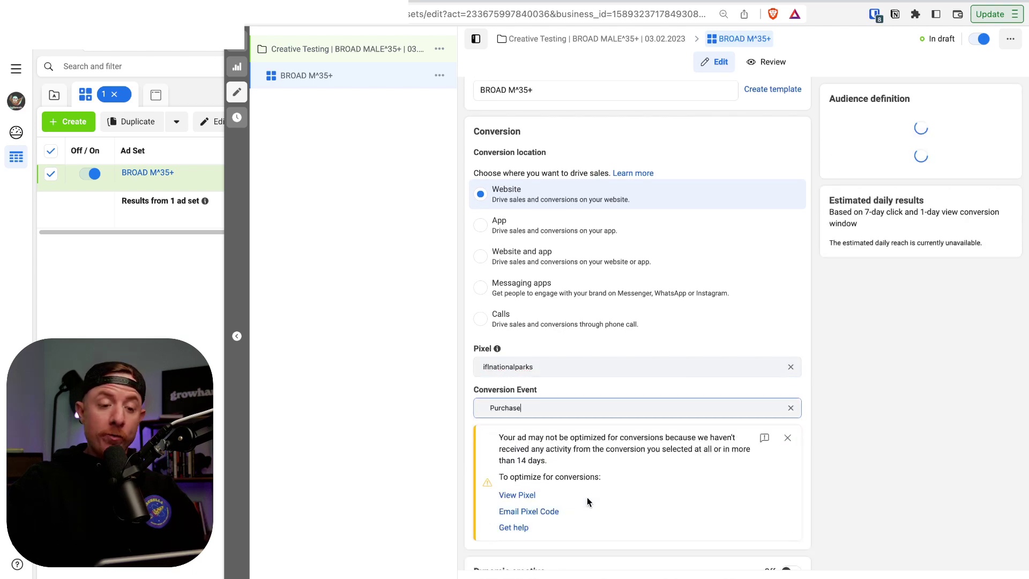
click(797, 438)
Set the ad set's daily budget to $25.00.
scroll(789, 435, down, 5)
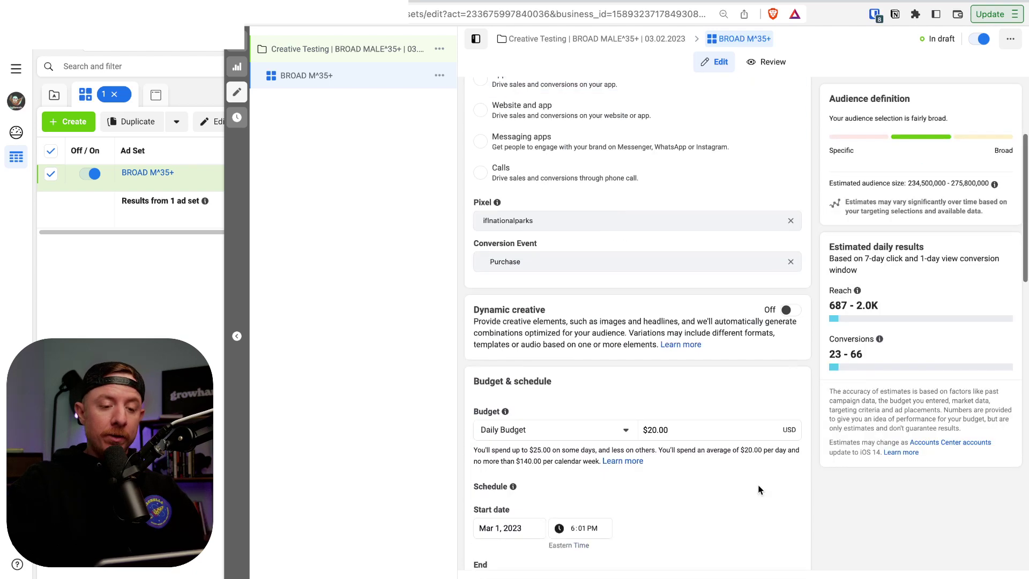
click(691, 326)
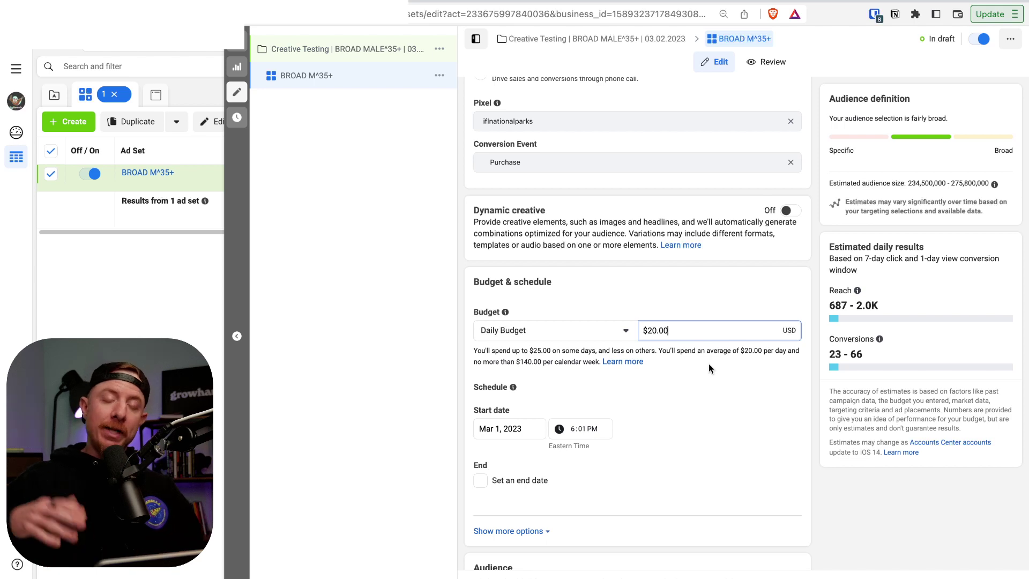
drag(685, 335, 630, 330)
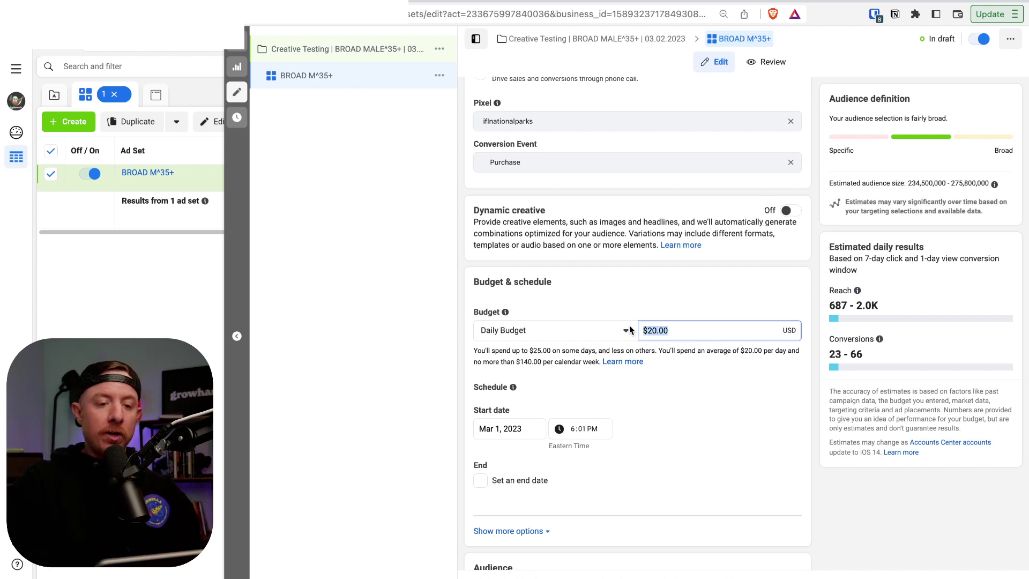
text(25)
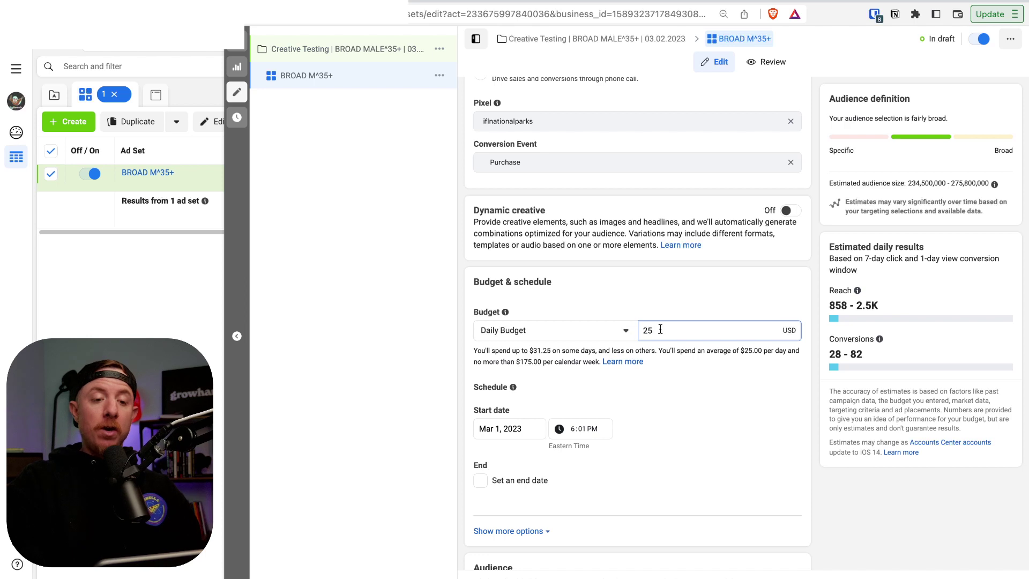
text(15)
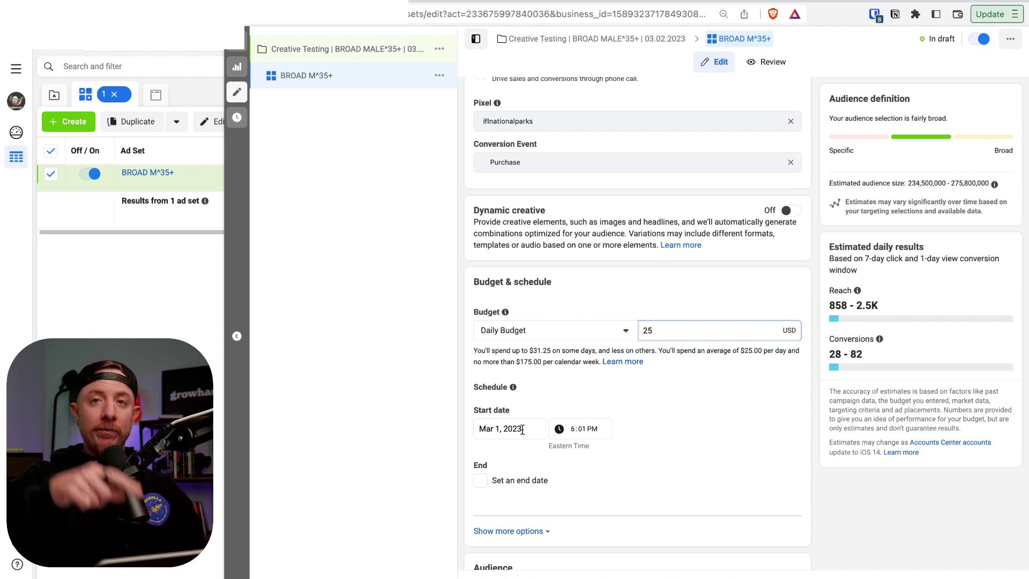
Schedule the ad set to start on Mar 2, 2023 at 5:00 AM.
click(522, 428)
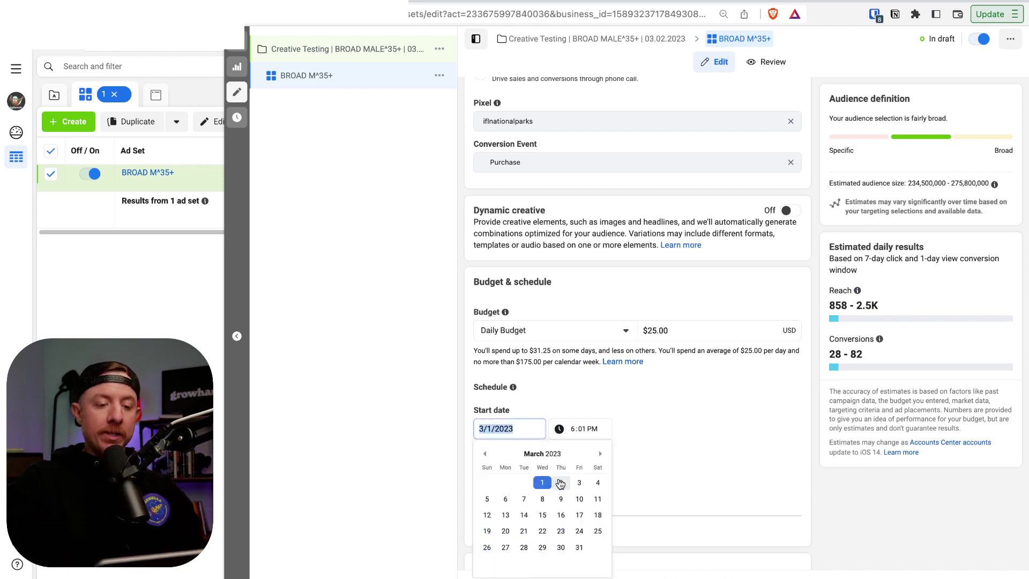
click(560, 483)
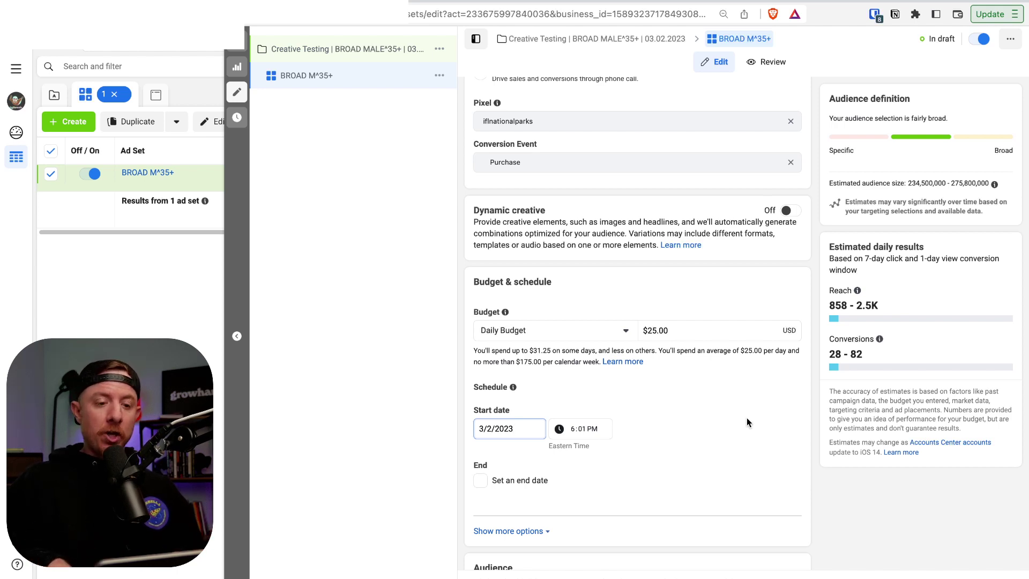
click(574, 430)
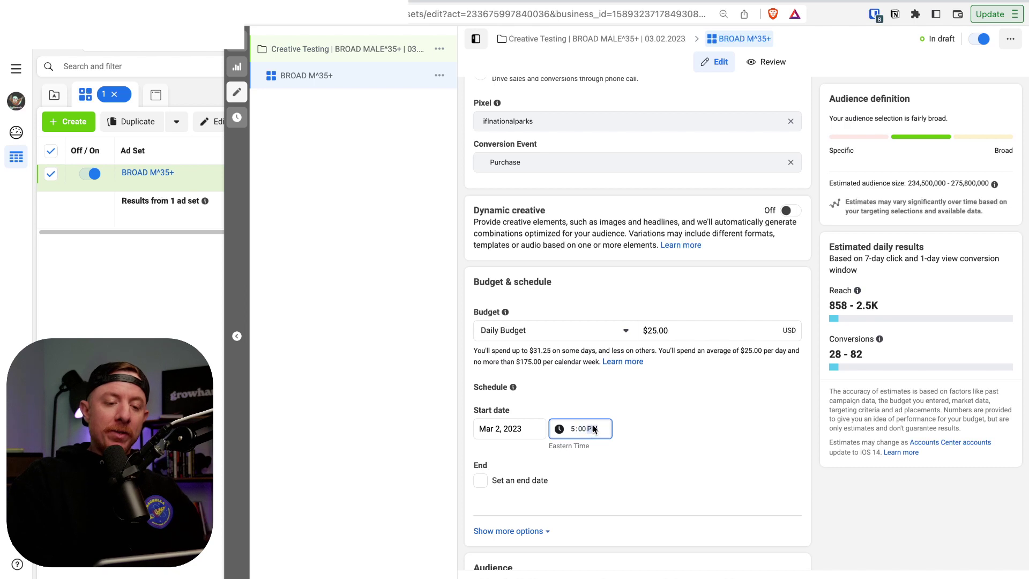
click(680, 443)
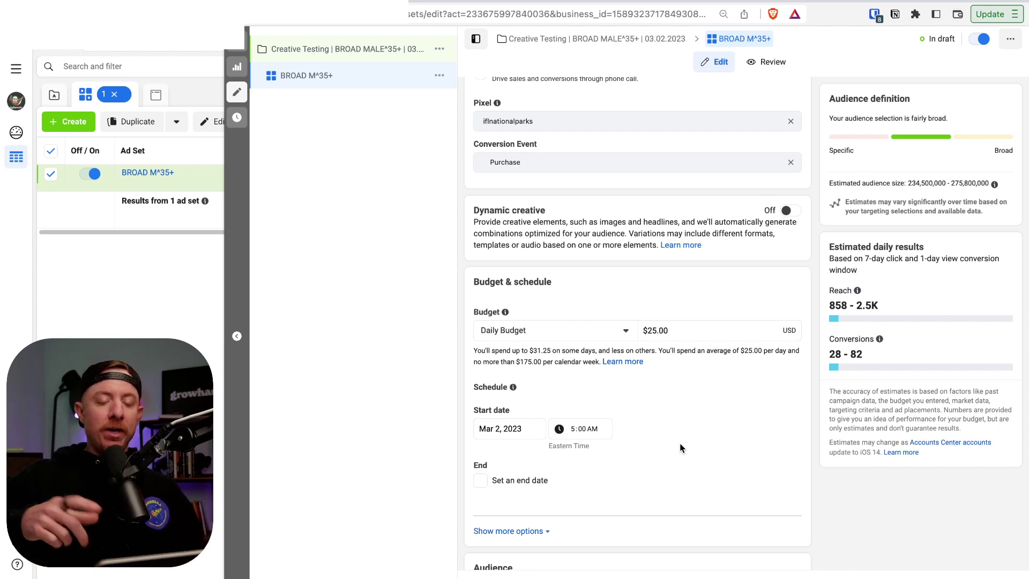
Set the minimum age of the BROAD M^35+ ad set's audience to 35.
scroll(679, 442, down, 1)
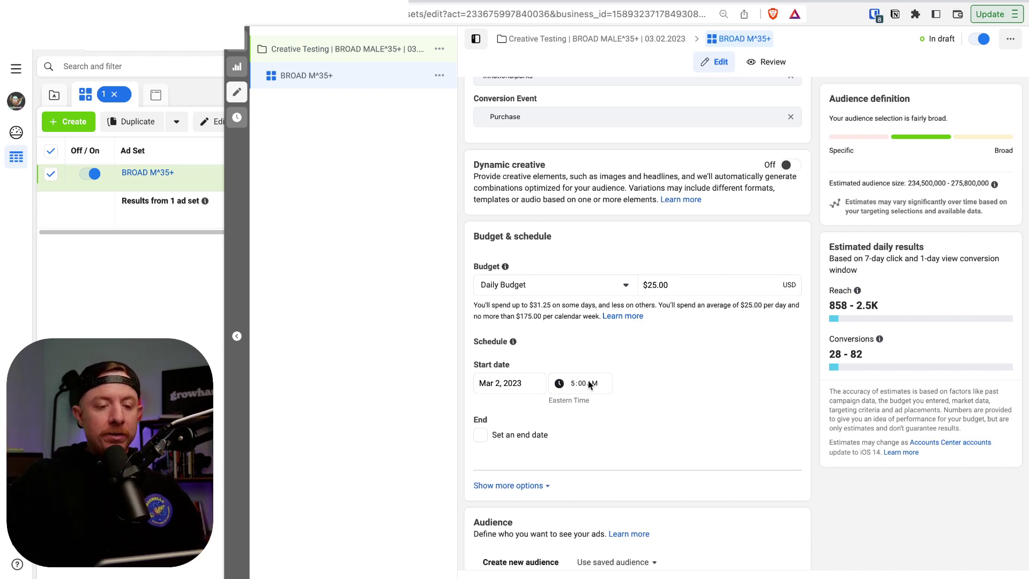
scroll(678, 450, down, 6)
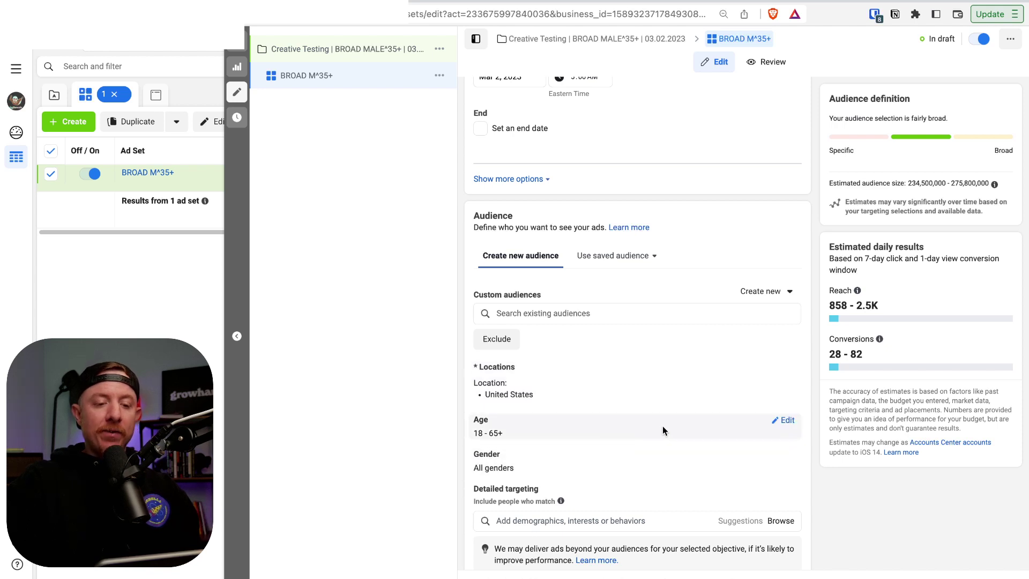
click(785, 421)
click(496, 438)
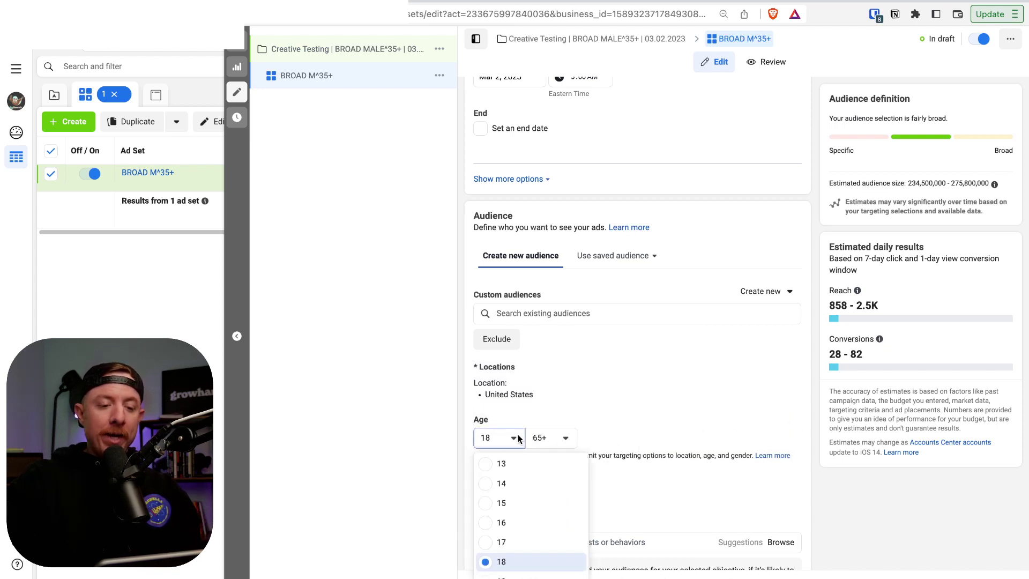
scroll(540, 526, down, 3)
scroll(537, 541, down, 3)
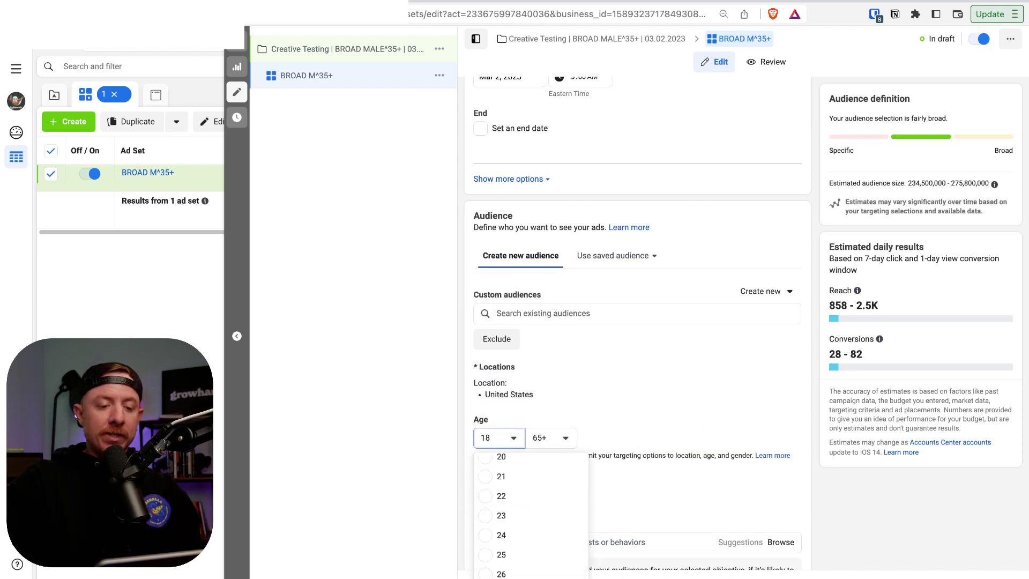
click(533, 572)
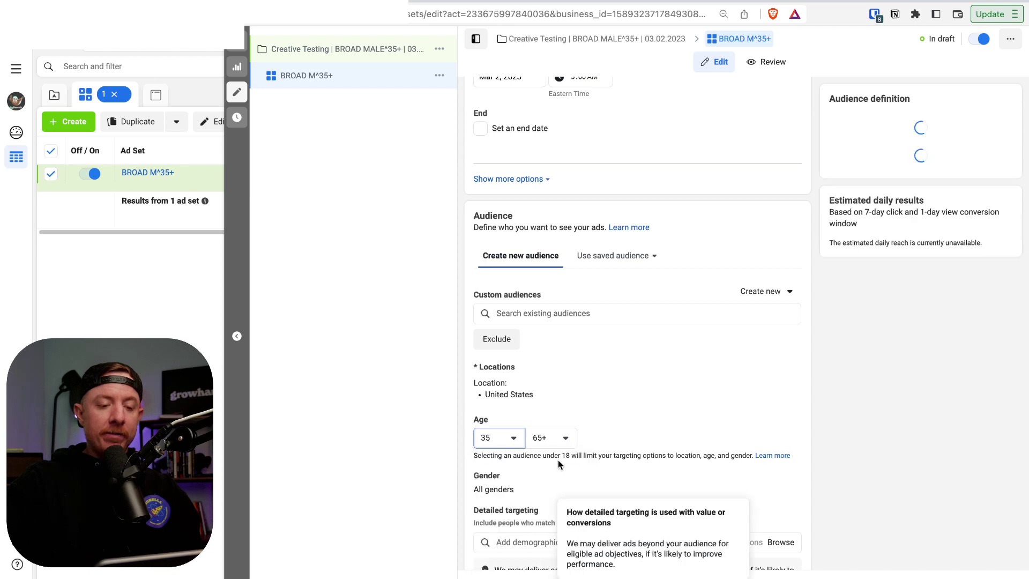
Restrict the ad set's audience gender to Men.
scroll(593, 425, down, 2)
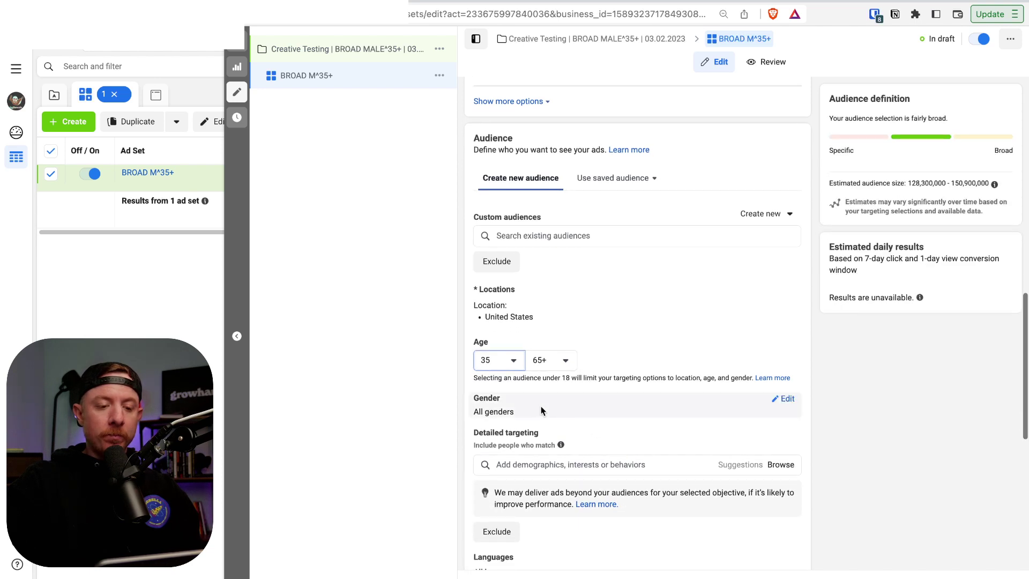
click(790, 400)
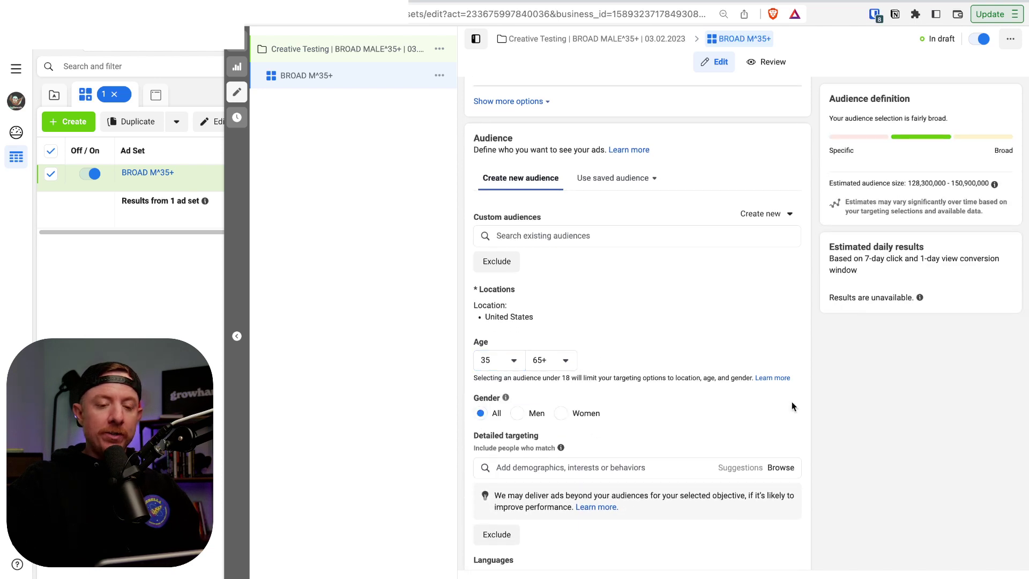
click(536, 417)
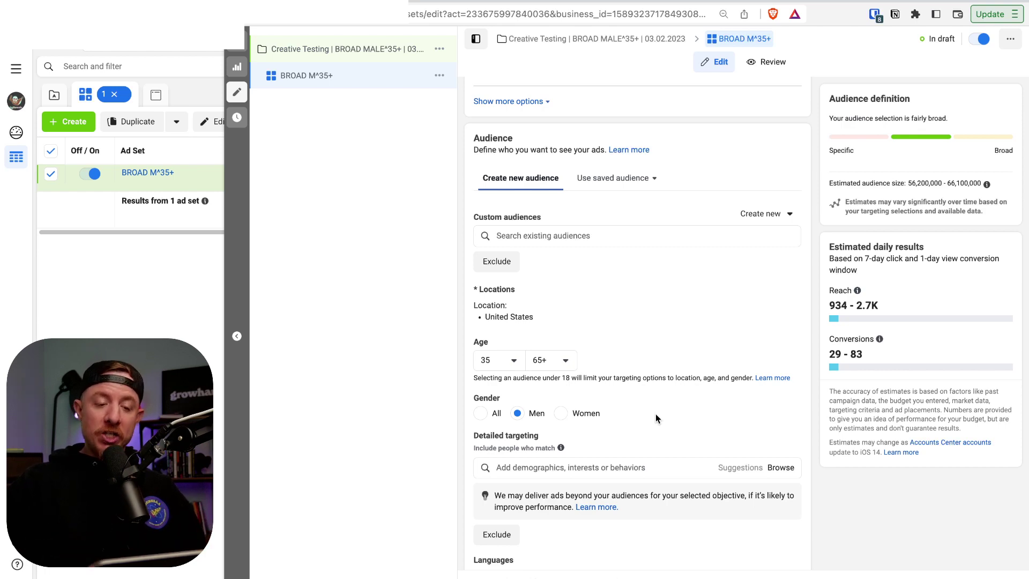
Review the BROAD M^35+ ad set's budget, schedule, audience, placements, and optimization and delivery settings.
scroll(655, 418, up, 3)
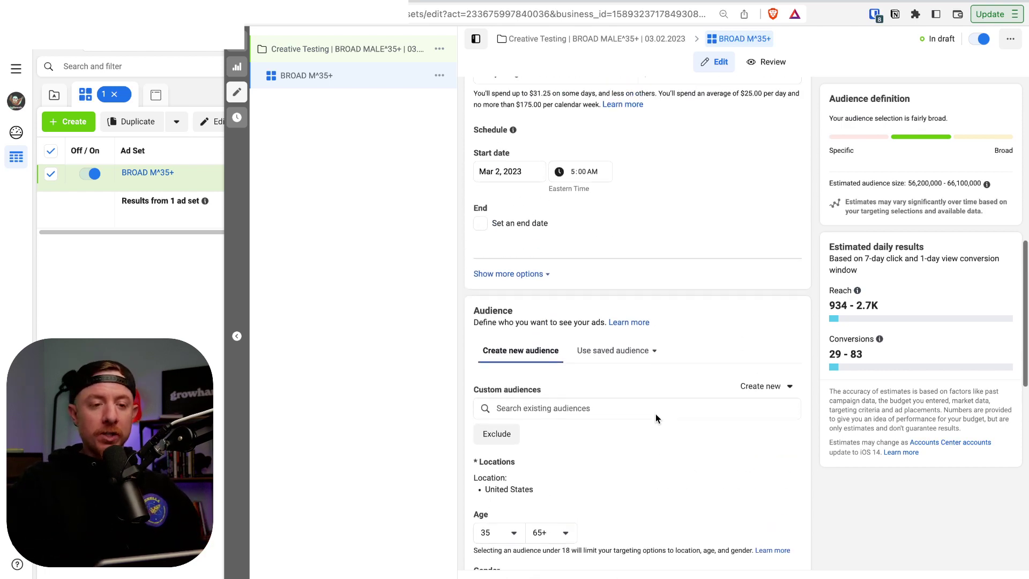
scroll(655, 413, up, 8)
scroll(654, 414, down, 5)
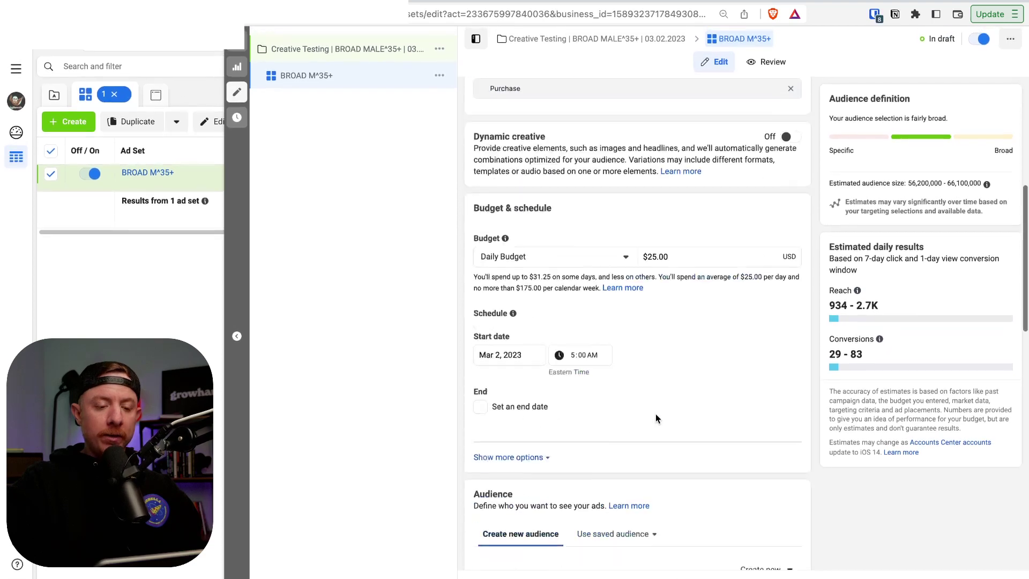
scroll(654, 414, down, 12)
scroll(618, 266, up, 2)
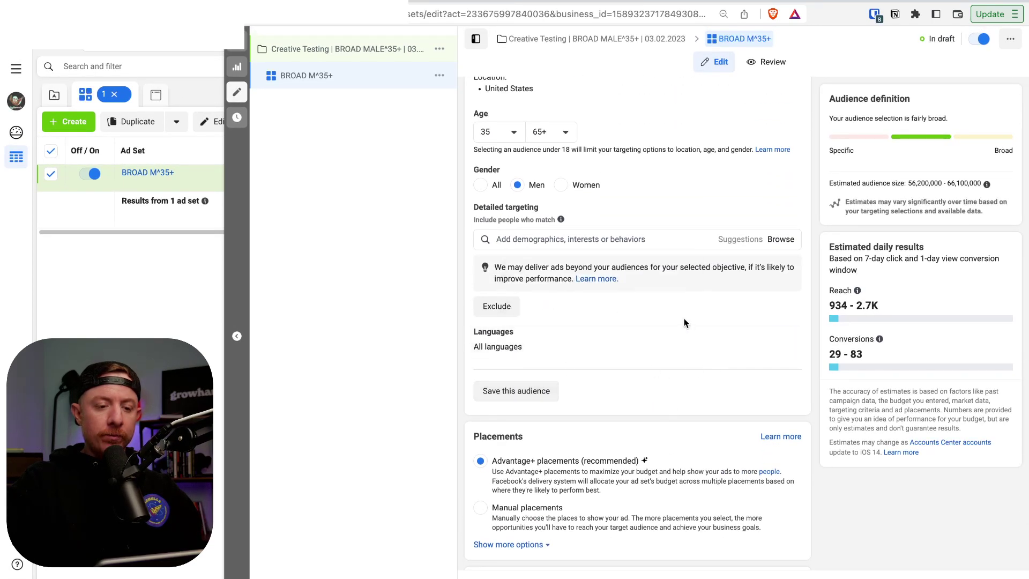
scroll(664, 316, up, 1)
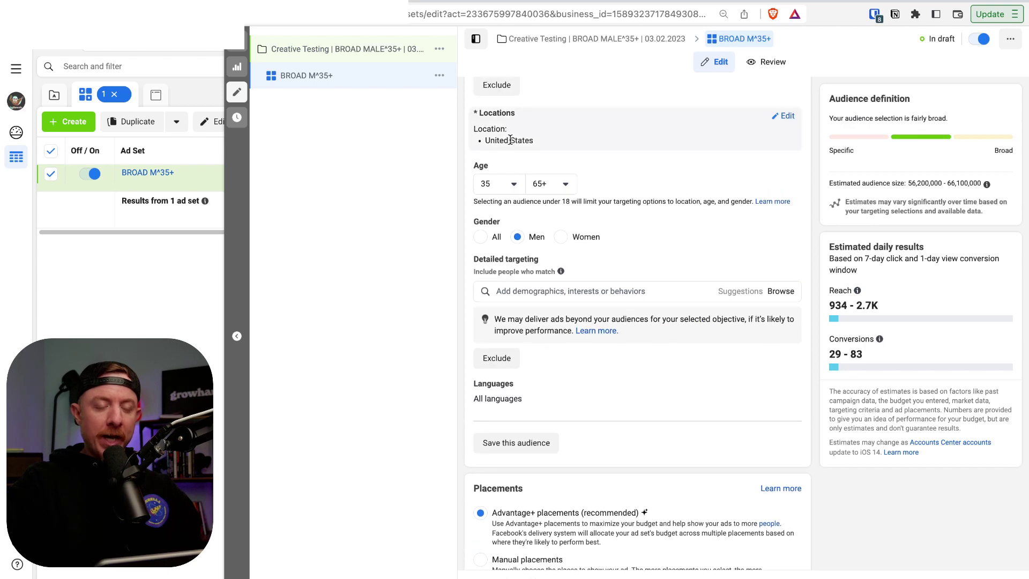
scroll(705, 285, down, 2)
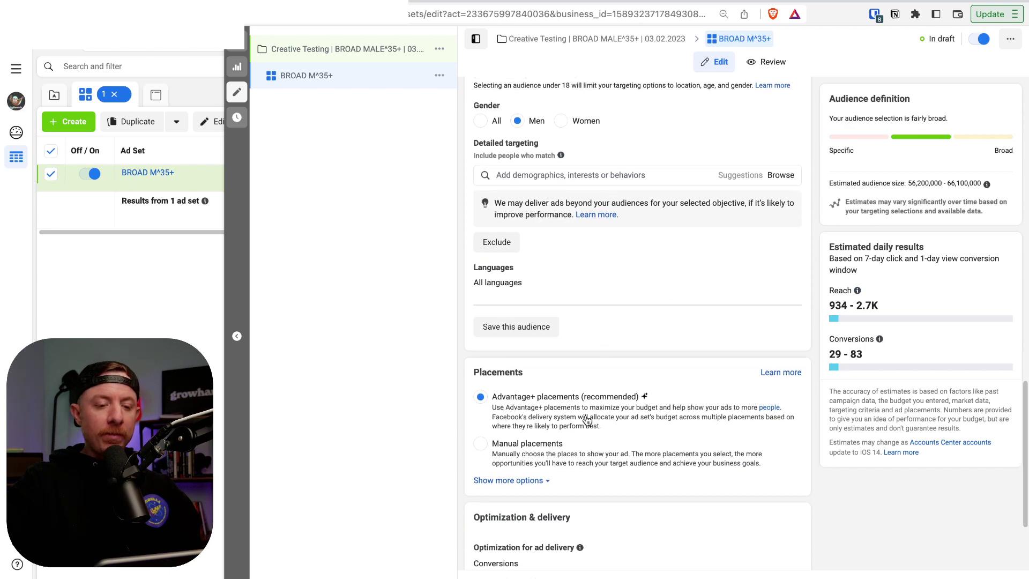
scroll(596, 419, down, 3)
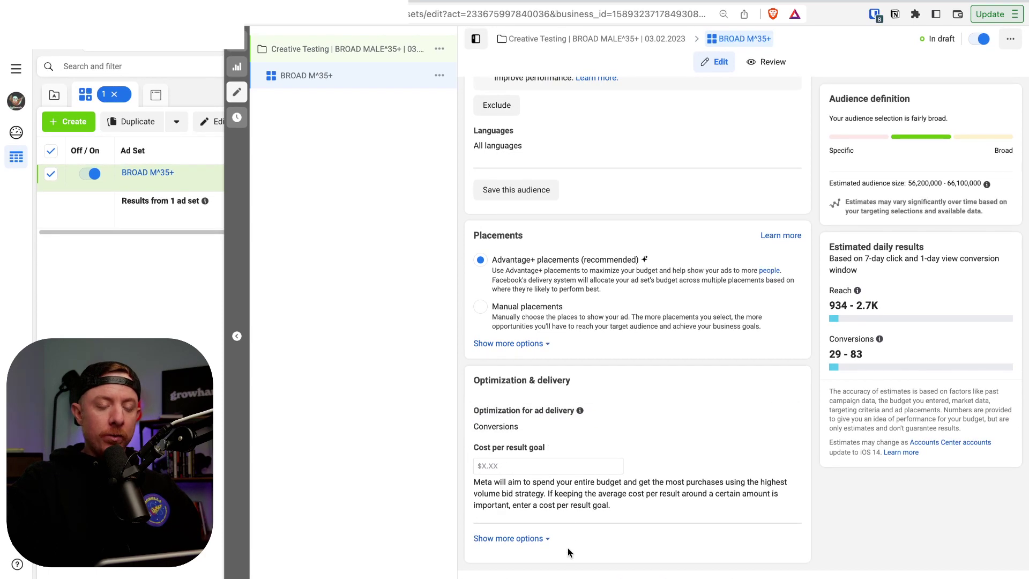
scroll(568, 548, up, 8)
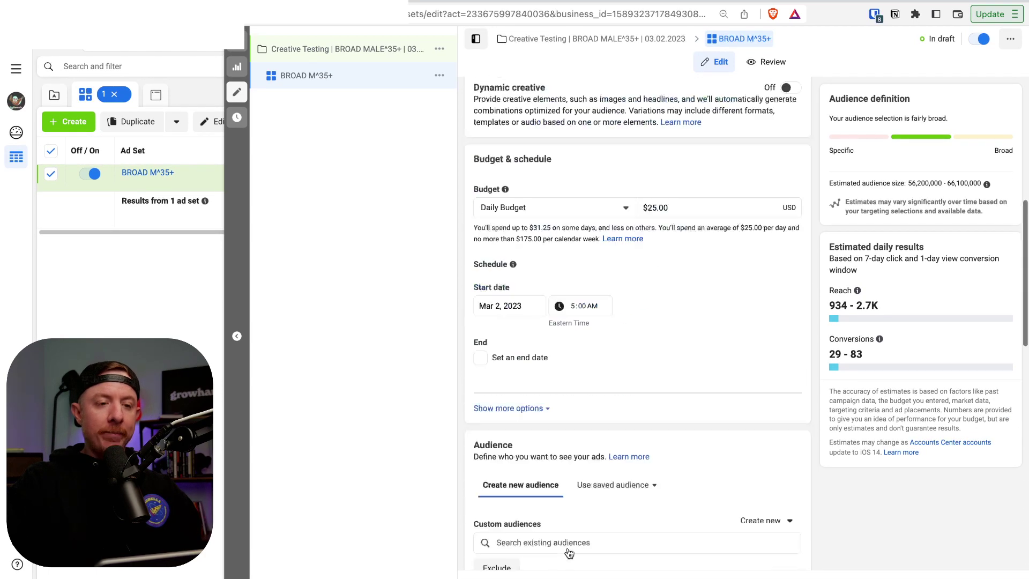
scroll(567, 547, up, 1)
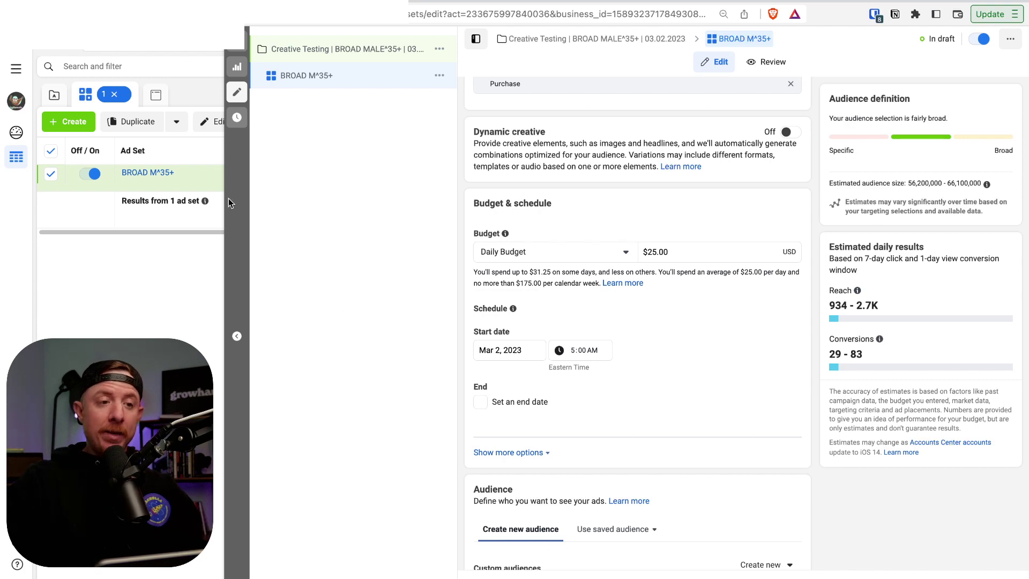
Close the ad set editor and copy all five ads from the Q1 2023 ad set of the GreenHaus campaign.
click(238, 43)
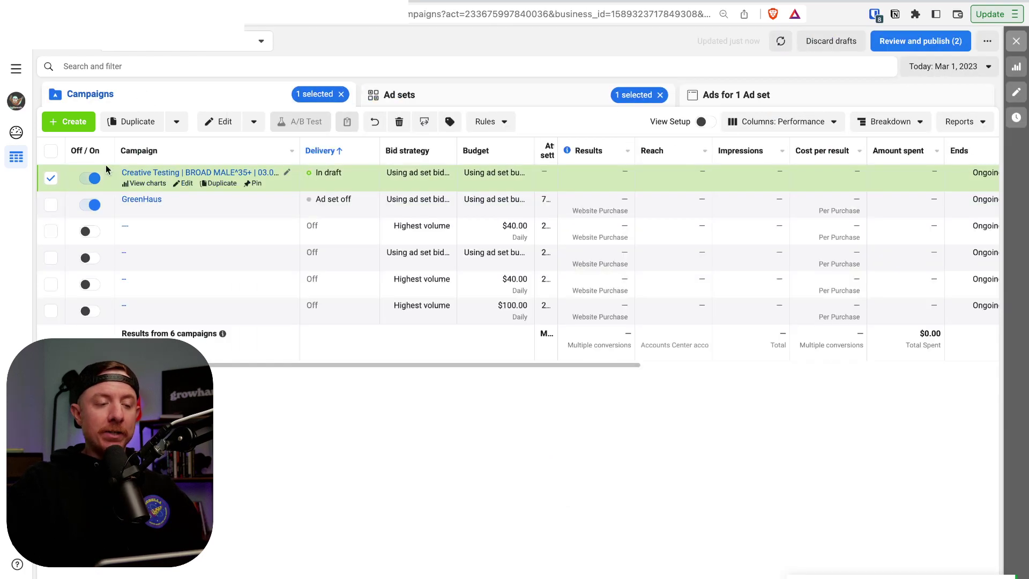
click(139, 199)
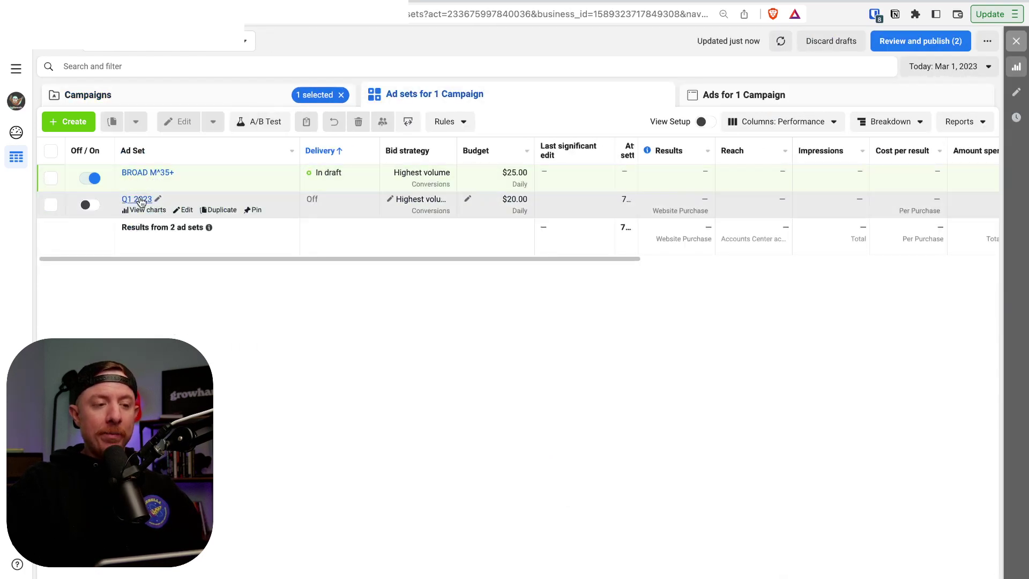
click(141, 201)
click(51, 156)
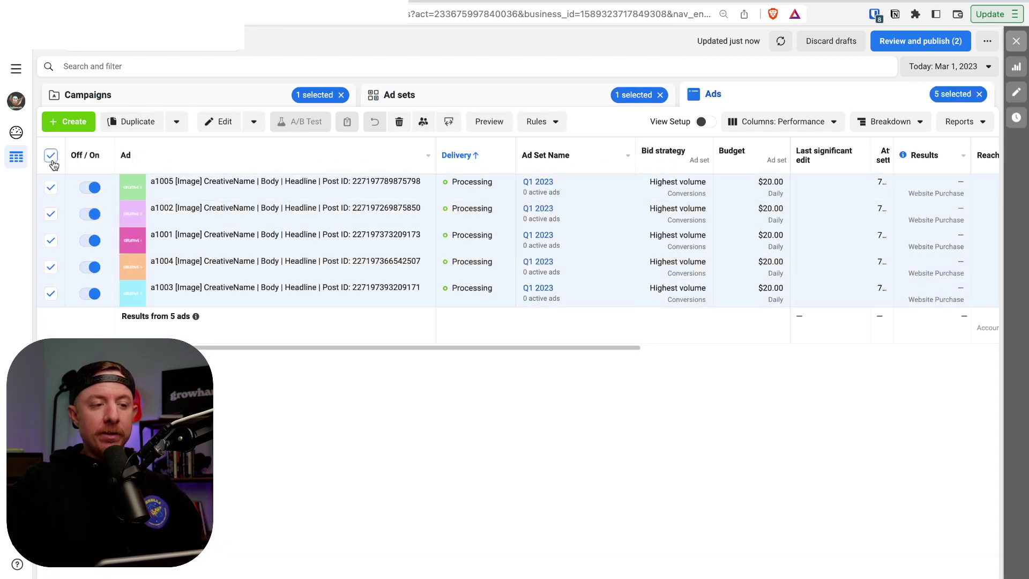
key(super+c)
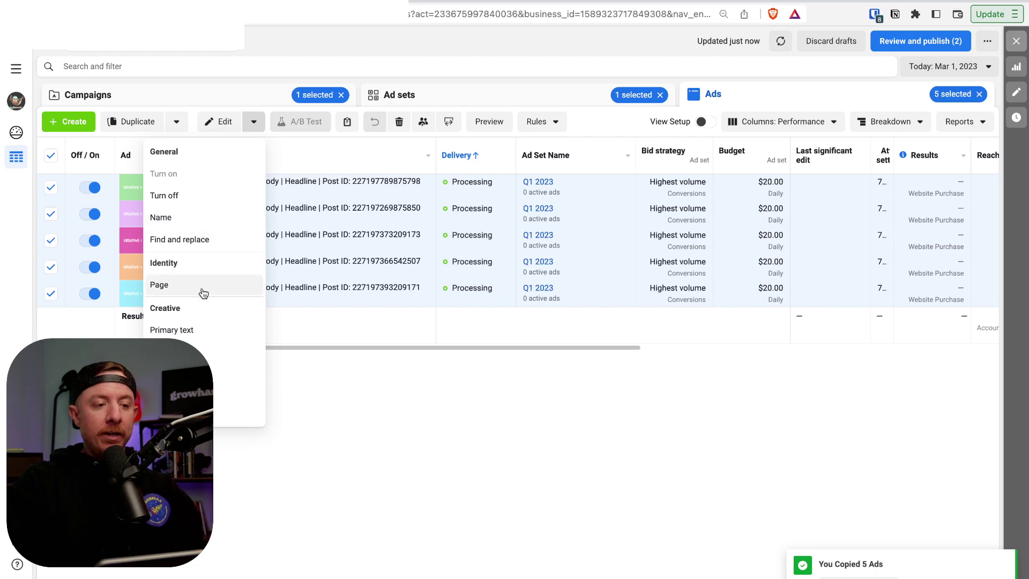
click(177, 123)
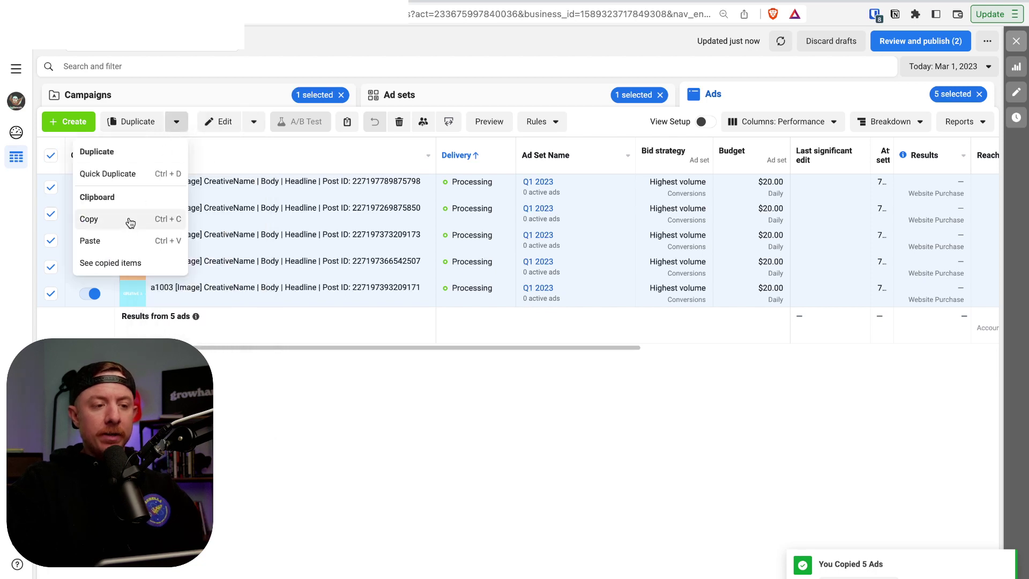
click(223, 422)
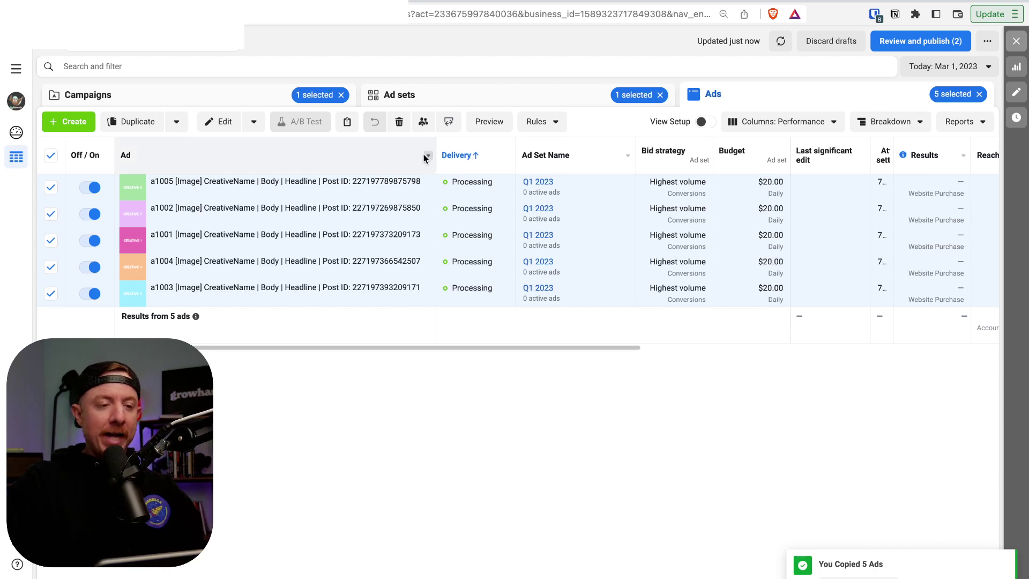
Paste the five copied ads into the BROAD M^35+ ad set of the Creative Testing campaign.
click(265, 94)
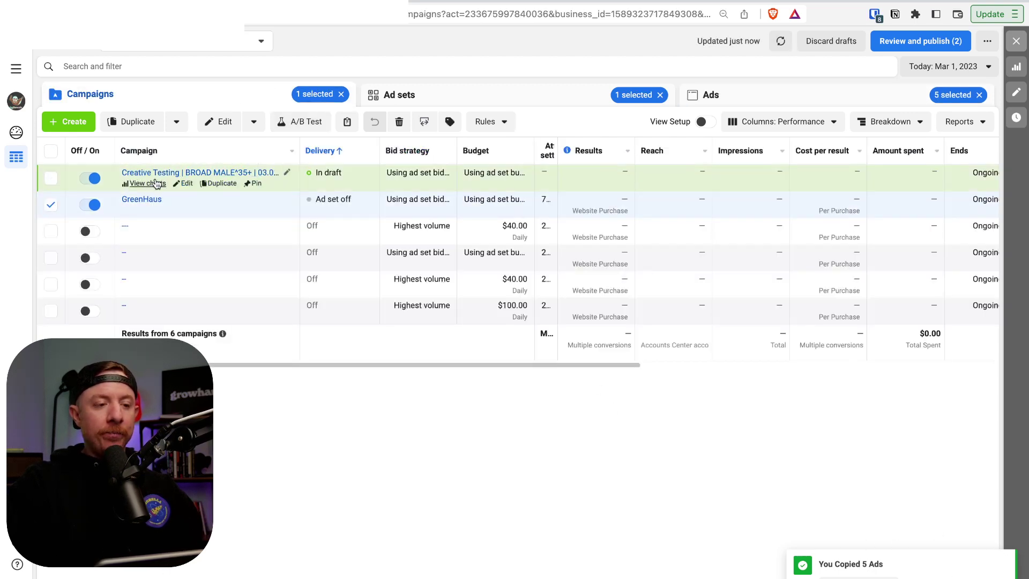
click(159, 173)
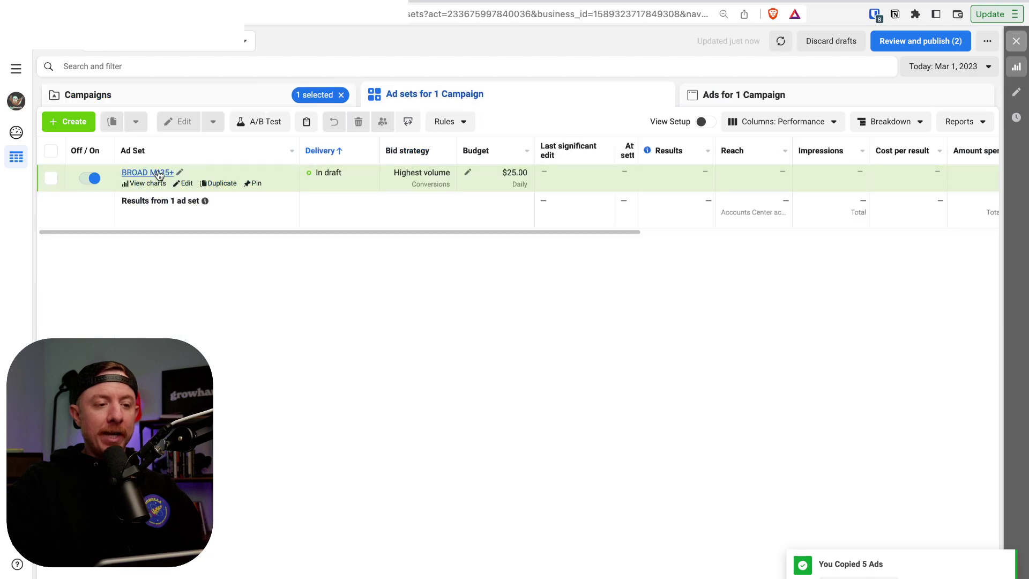
click(50, 179)
key(ctrl+v)
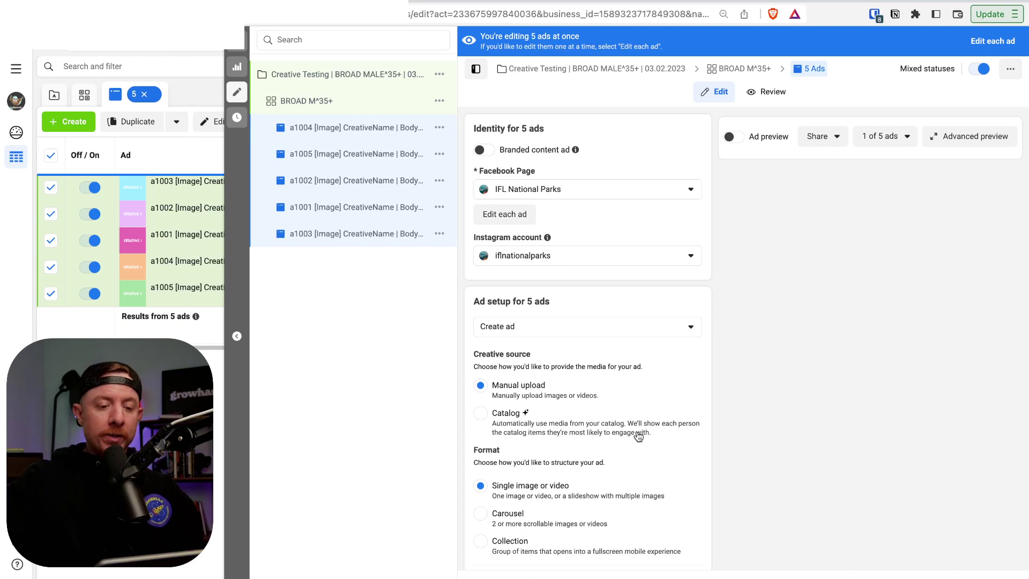
Check the URL parameters of the five pasted ads and change their ad setup to Use existing post.
scroll(638, 437, down, 15)
click(553, 500)
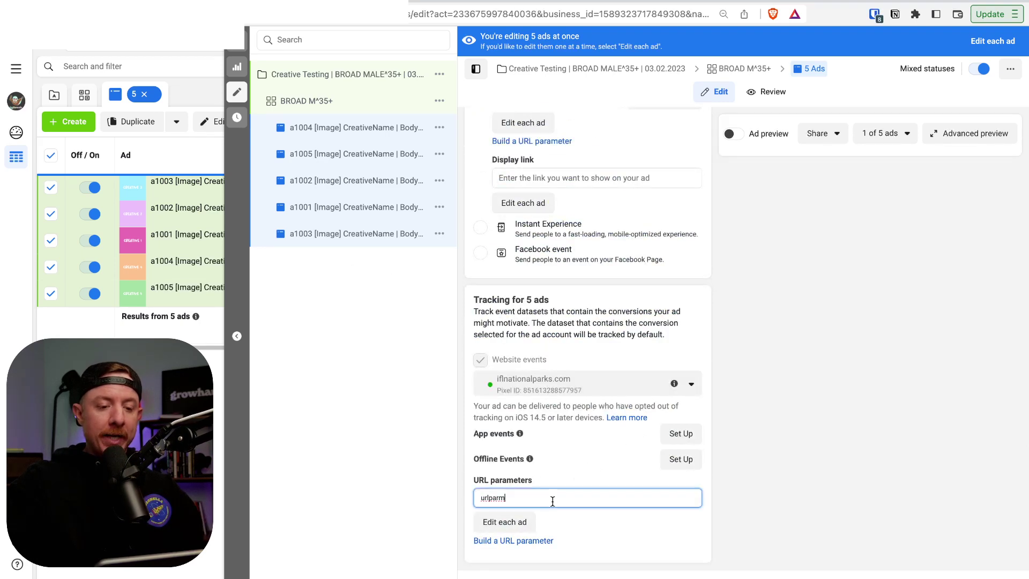
scroll(580, 461, up, 15)
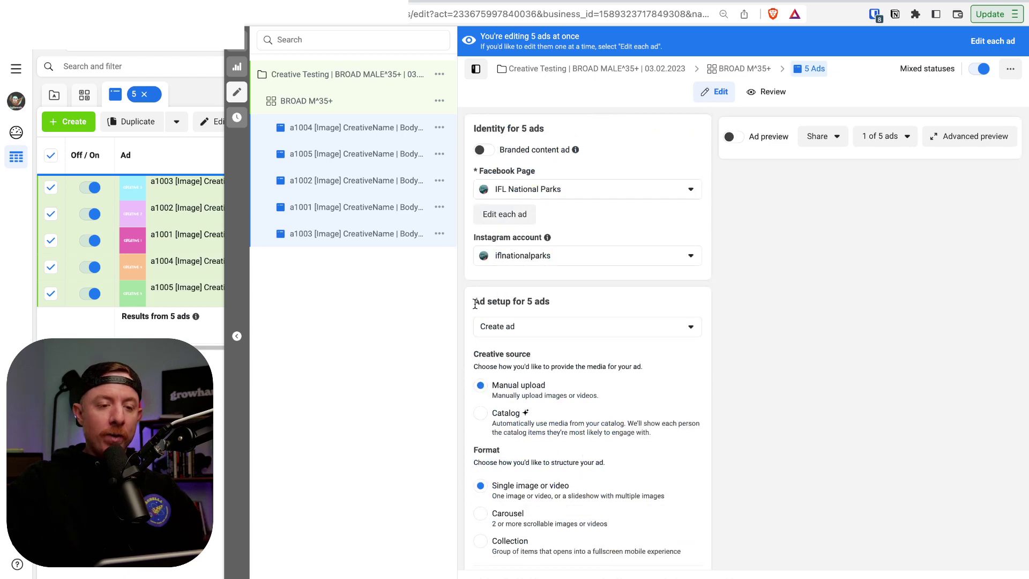
drag(475, 304, 524, 303)
click(545, 327)
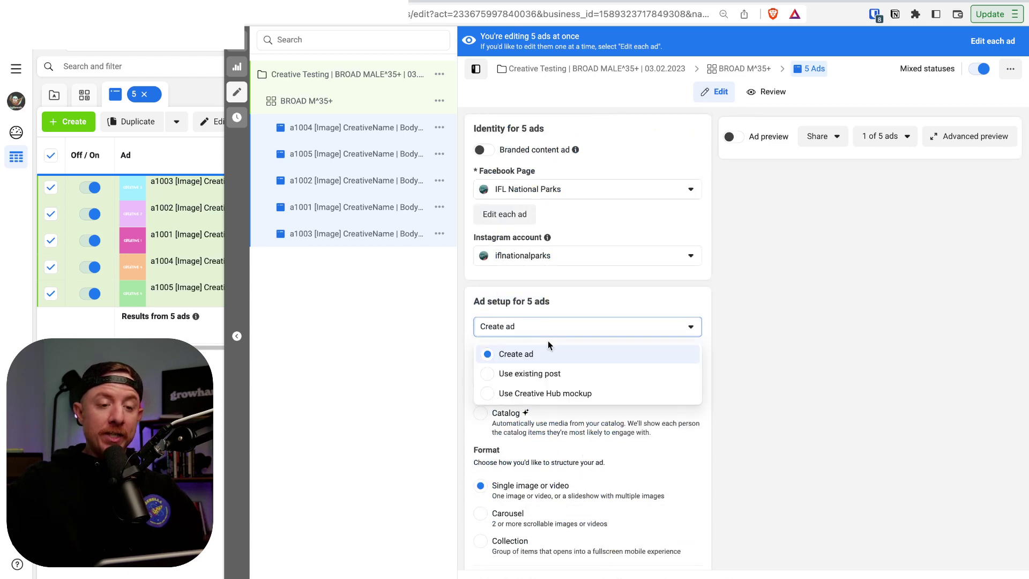
click(558, 373)
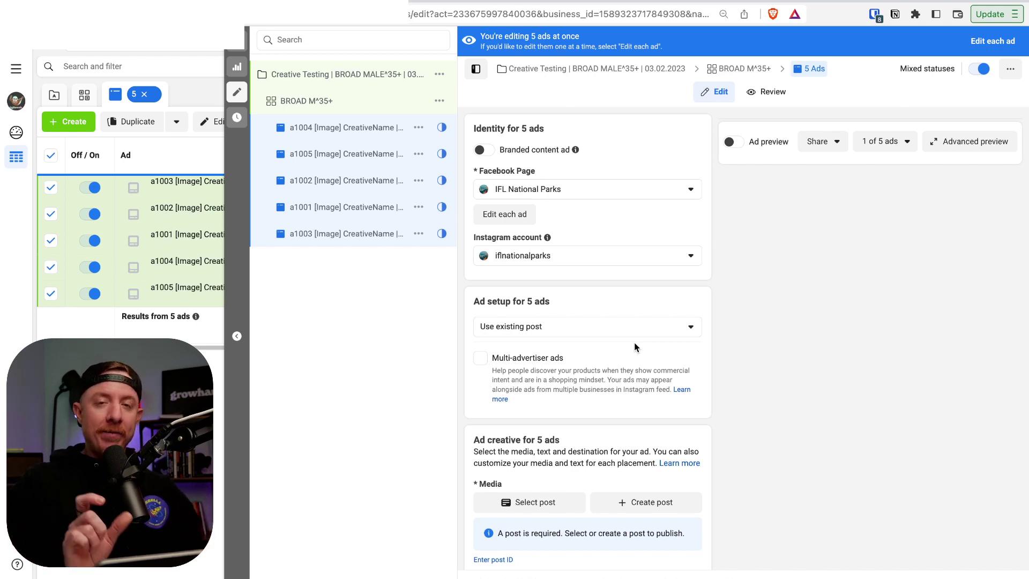
Clear the URL parameters of the five pasted ads and set them back to urlparm.
scroll(634, 348, down, 6)
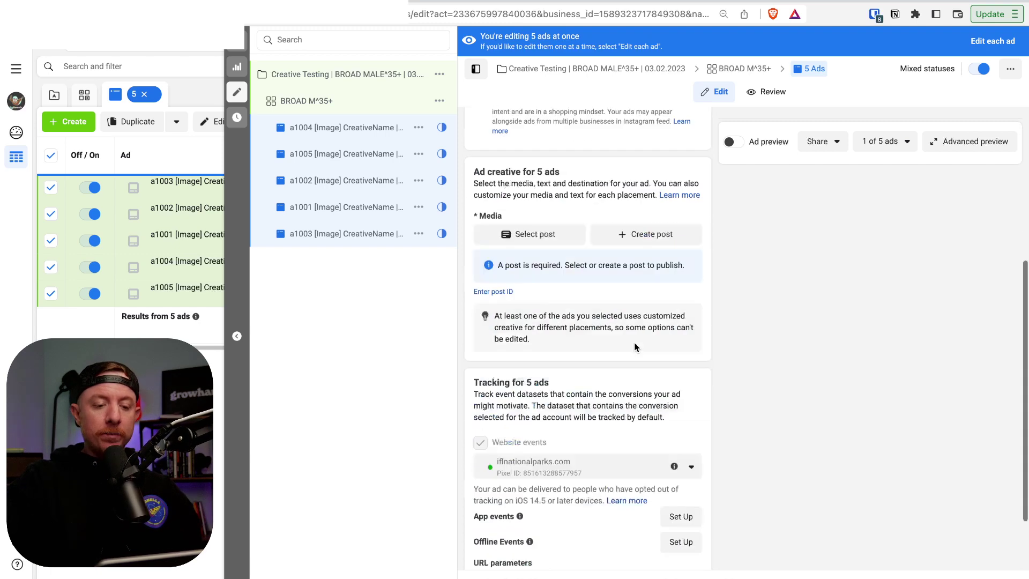
click(552, 496)
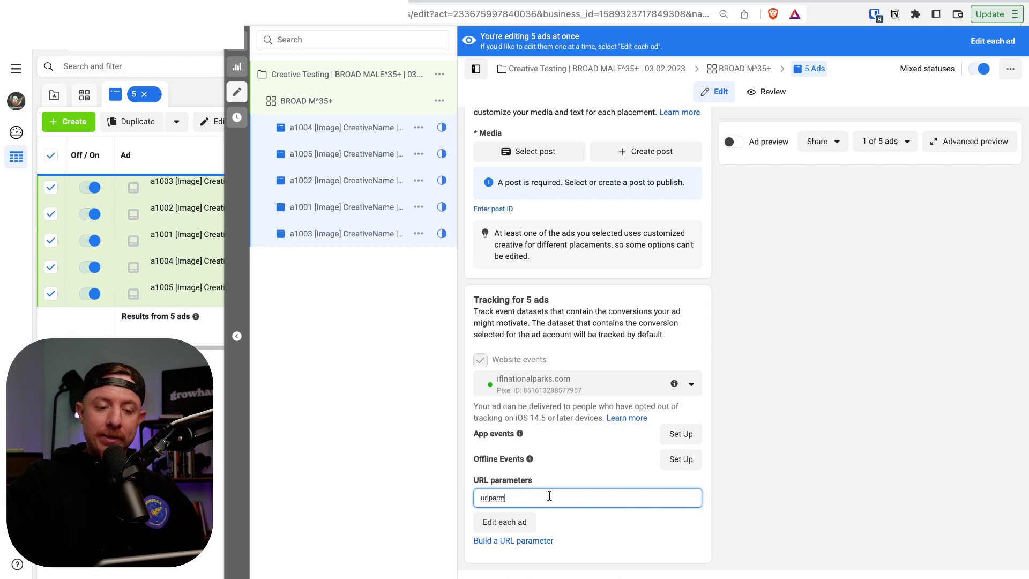
key(ctrl+a)
key(BackSpace)
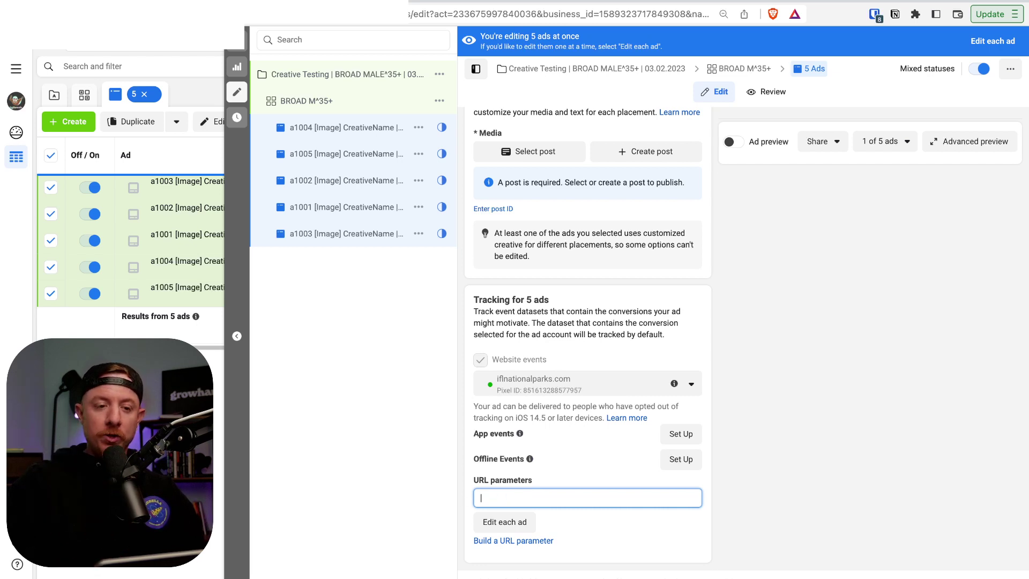
scroll(461, 488, up, 6)
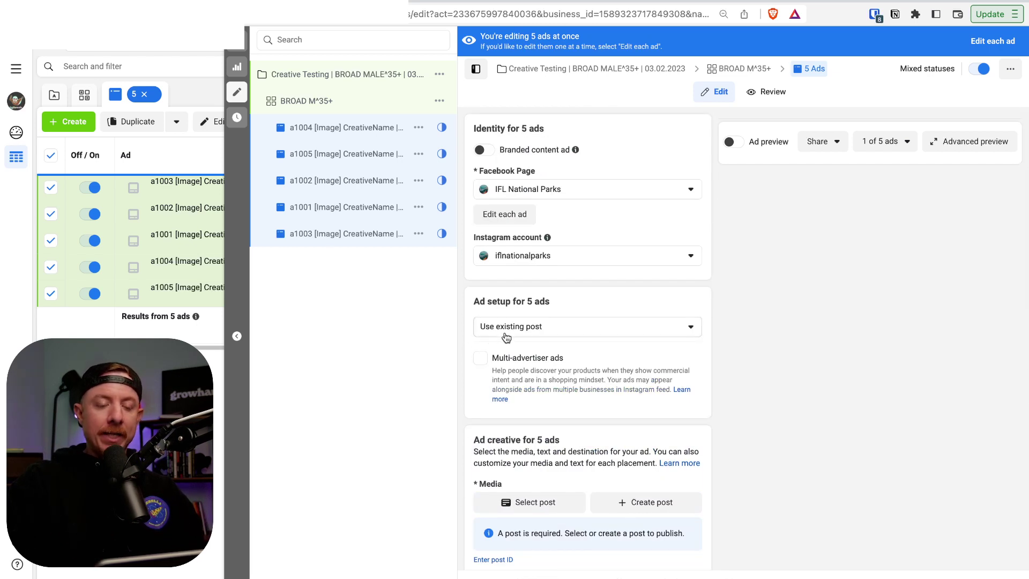
scroll(508, 333, down, 6)
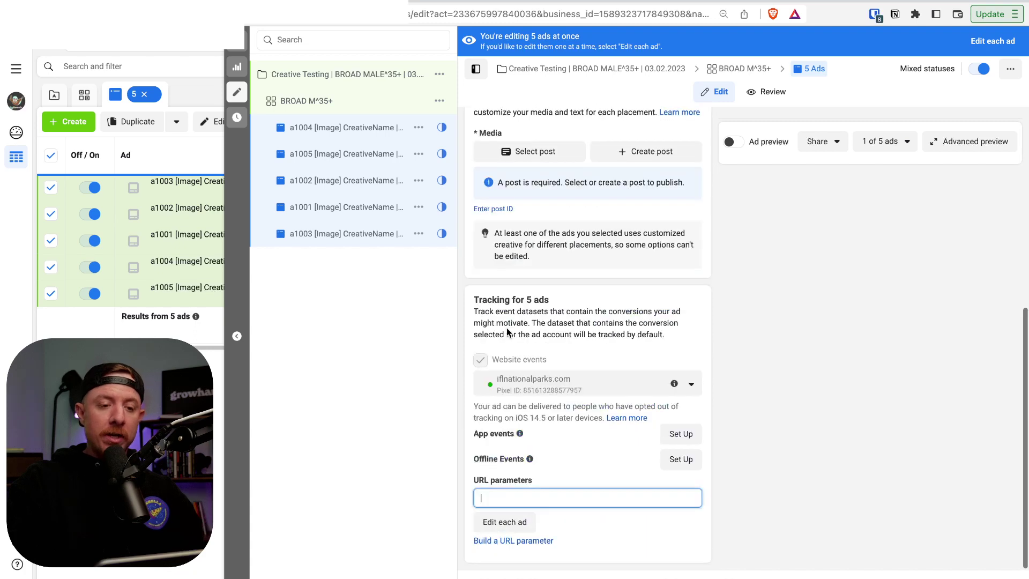
click(735, 482)
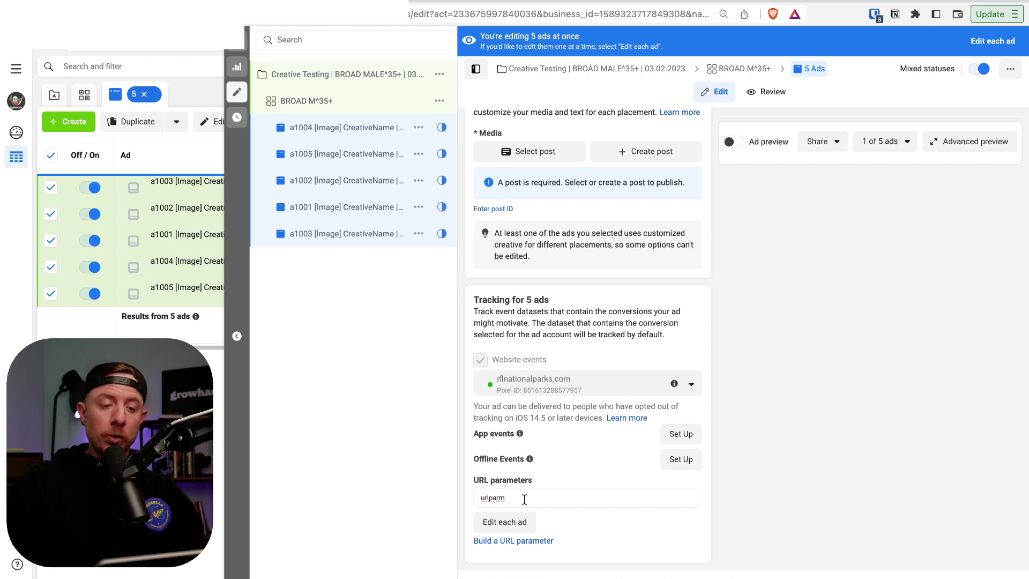
scroll(594, 494, up, 6)
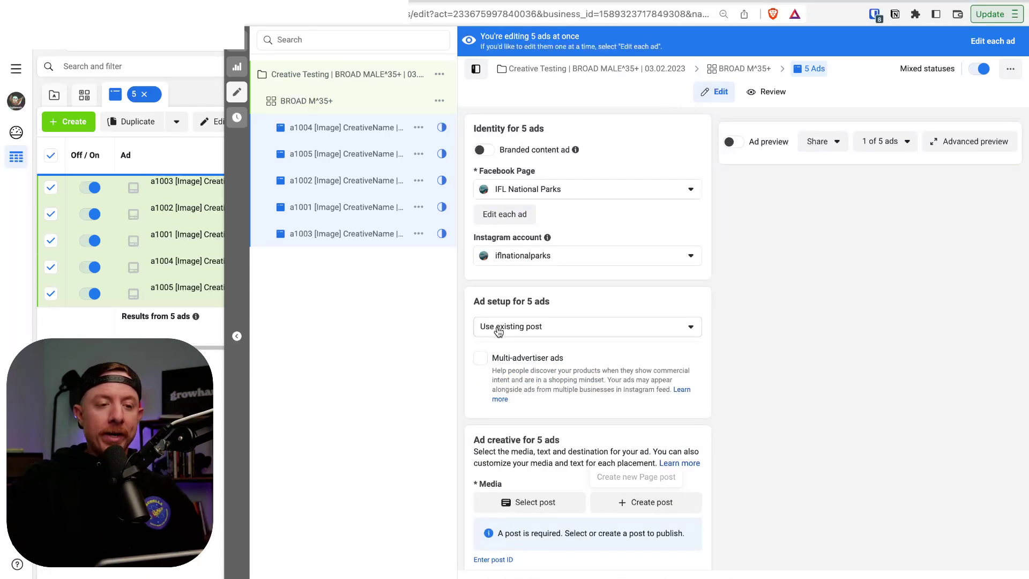
click(339, 126)
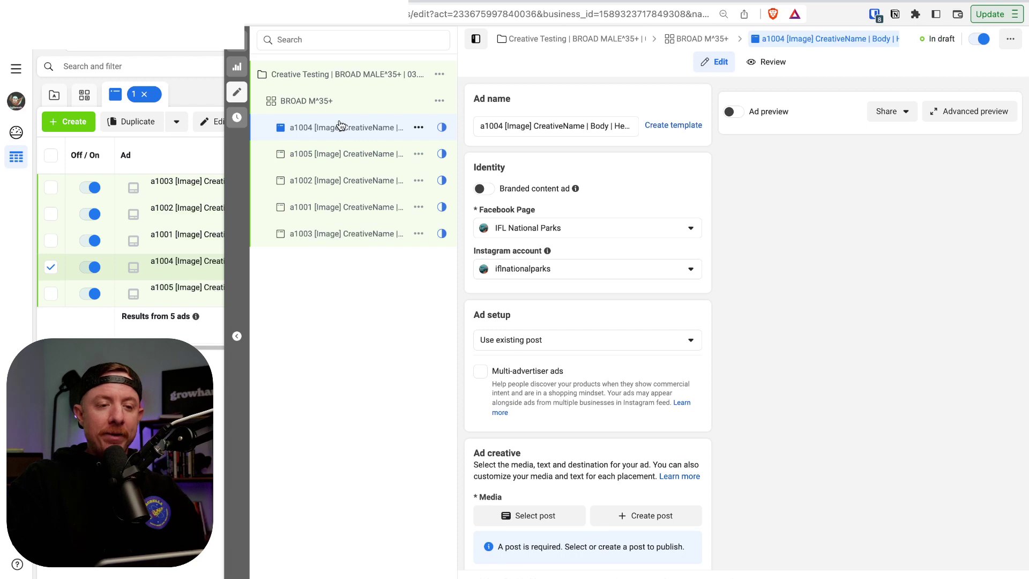
click(634, 128)
key(End)
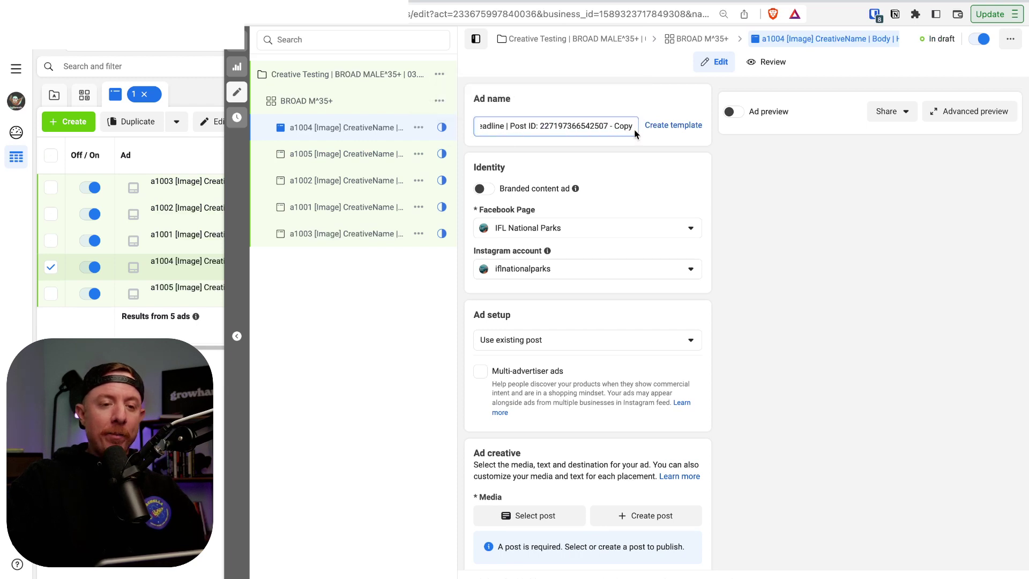
double_click(559, 125)
scroll(565, 232, down, 3)
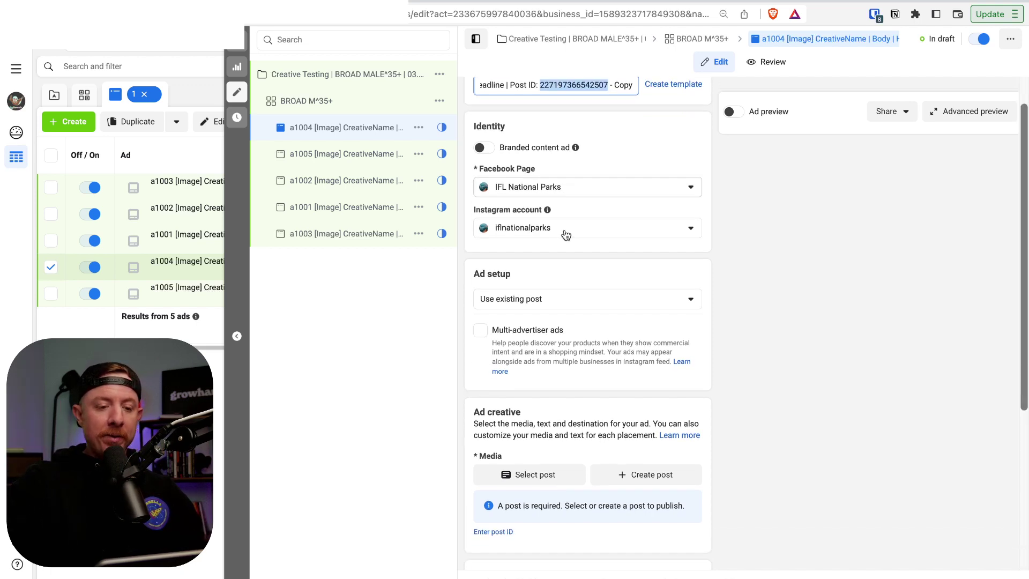
scroll(528, 500, down, 1)
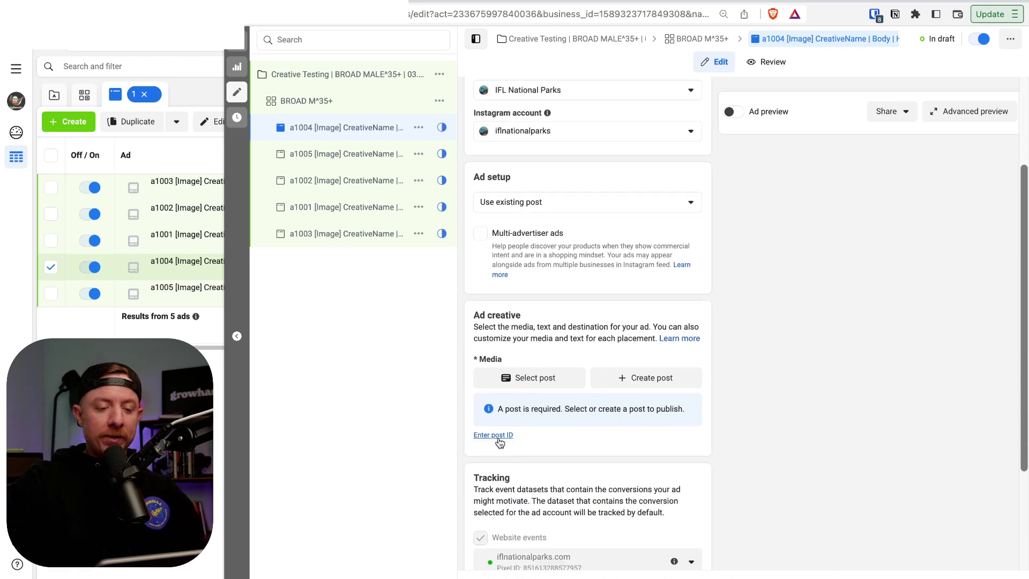
click(498, 437)
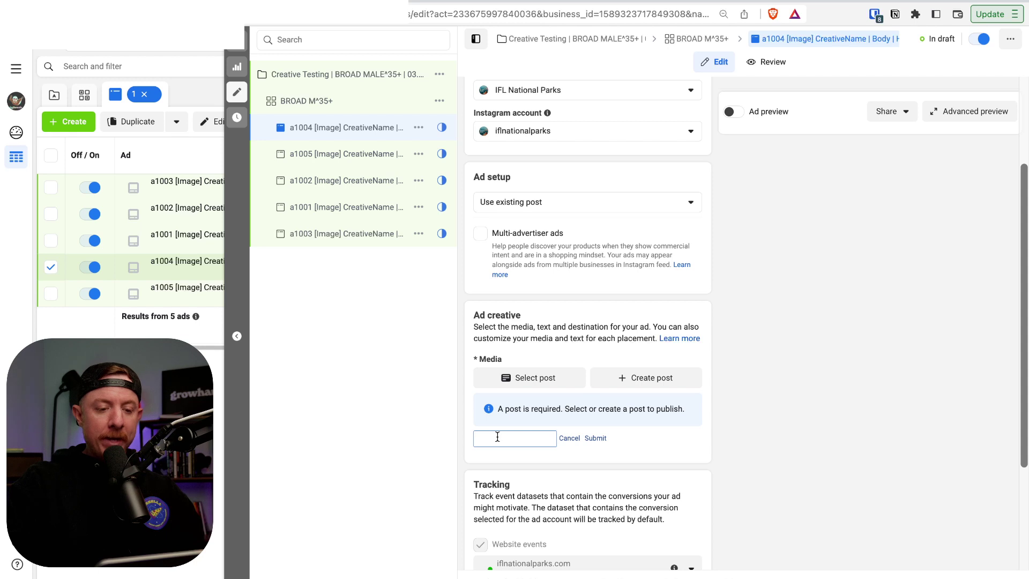
click(596, 439)
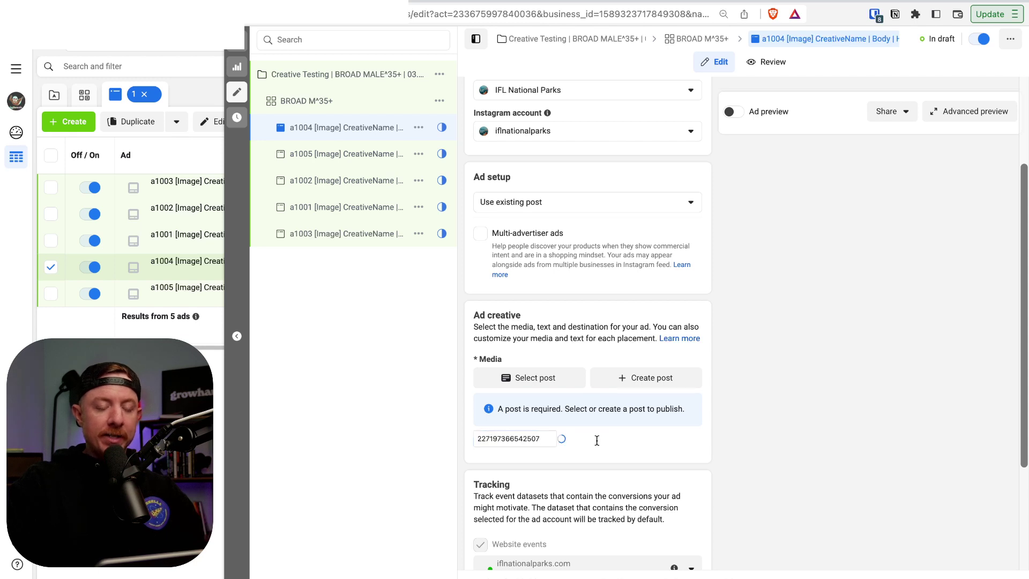
scroll(606, 363, up, 3)
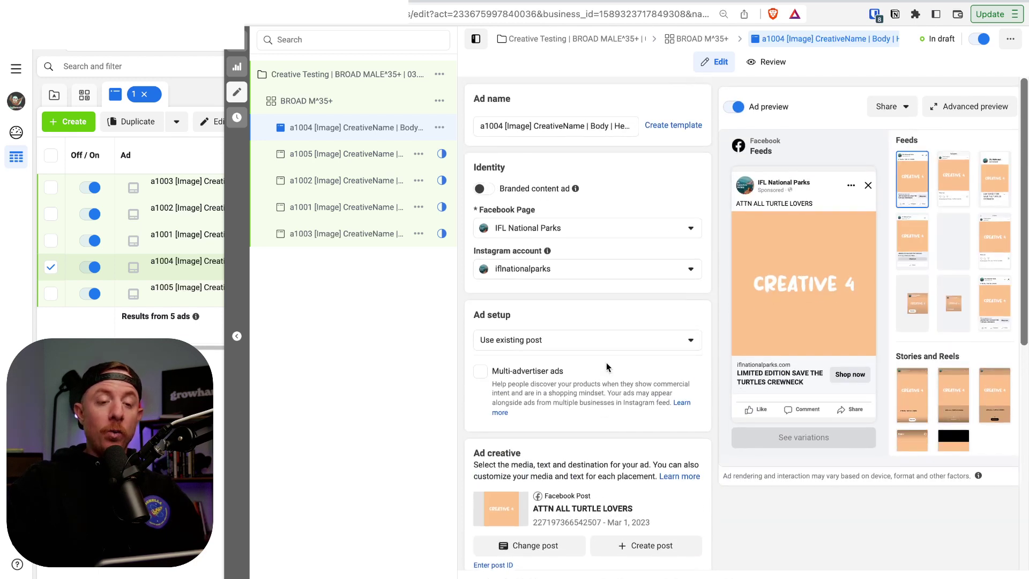
mouse_move(547, 250)
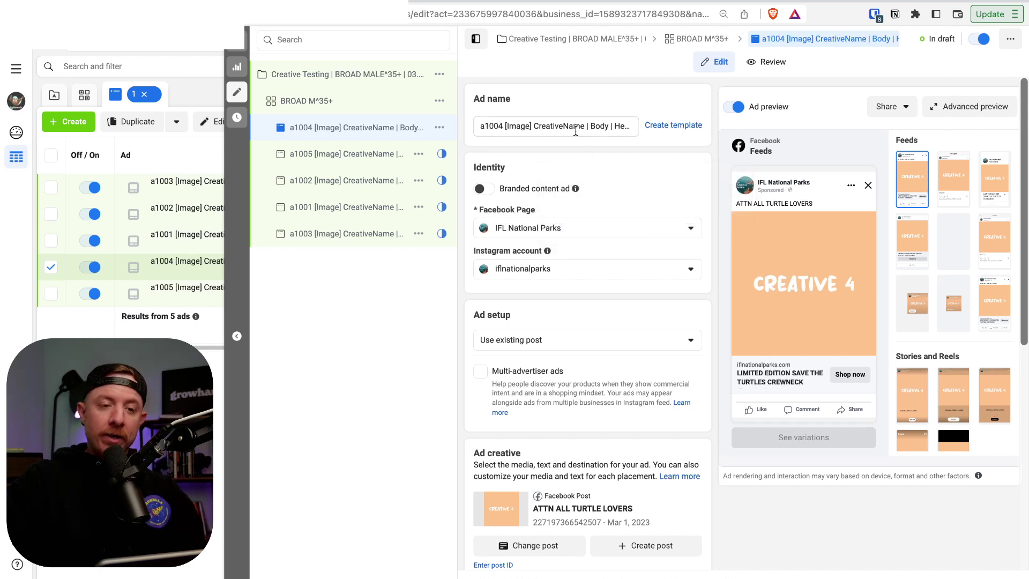
mouse_move(792, 287)
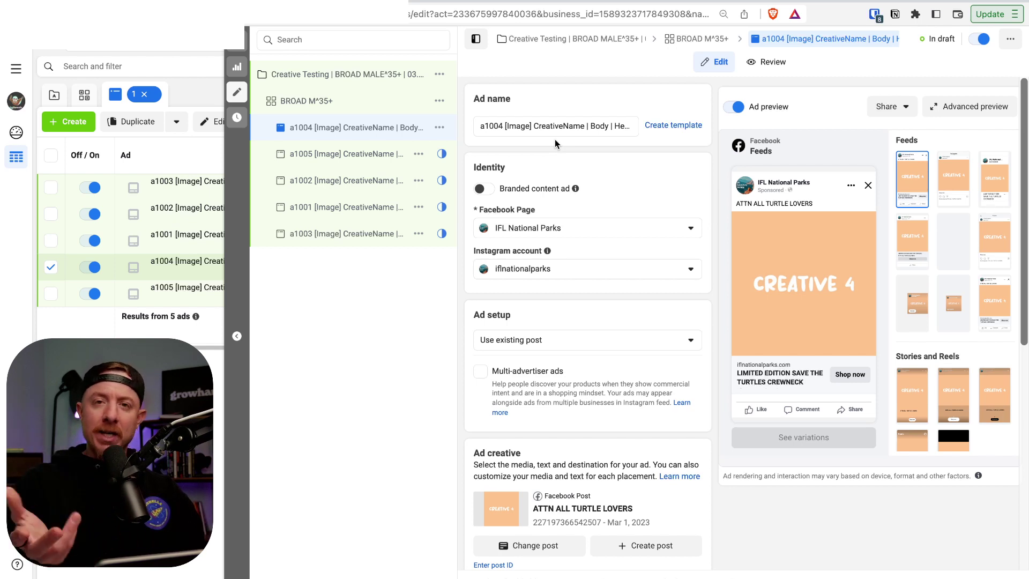
click(325, 153)
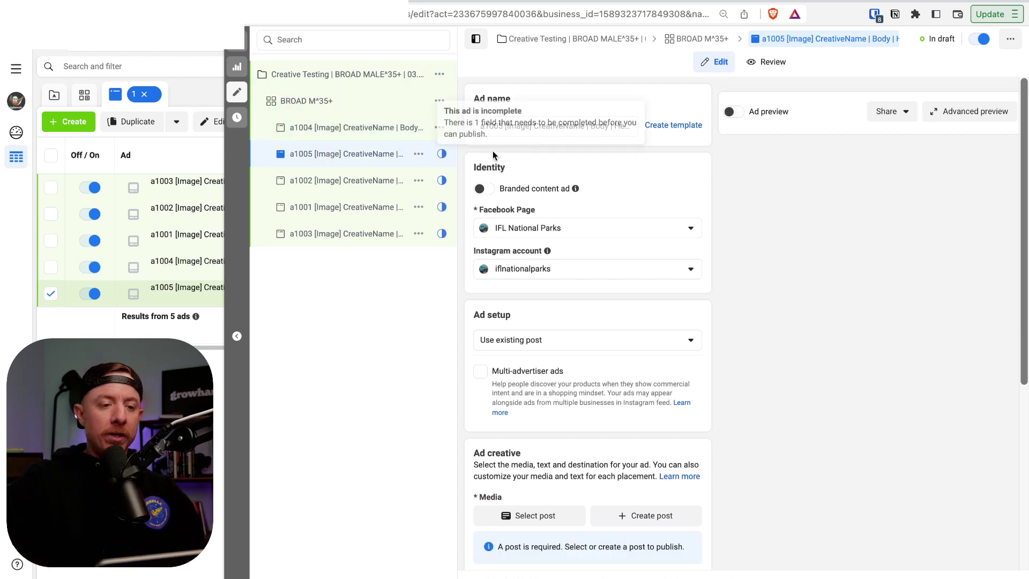
click(572, 125)
key(End)
double_click(604, 125)
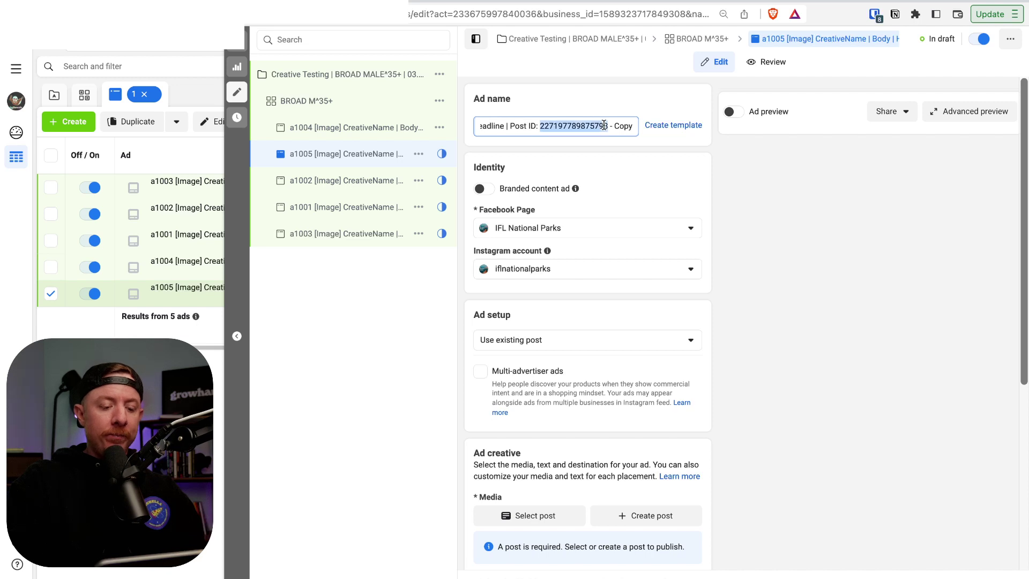
scroll(512, 491, down, 2)
click(496, 531)
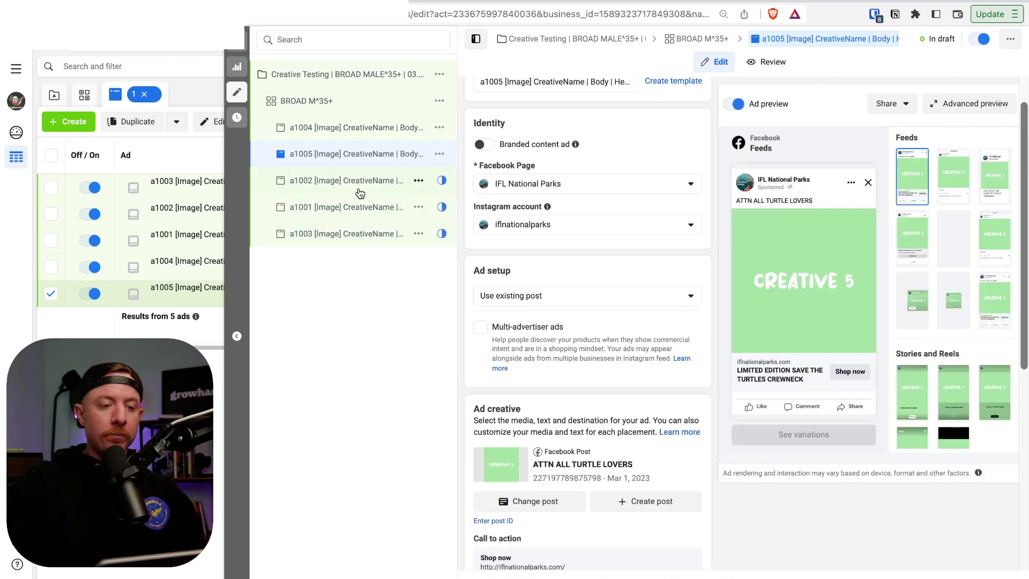
click(356, 182)
click(535, 87)
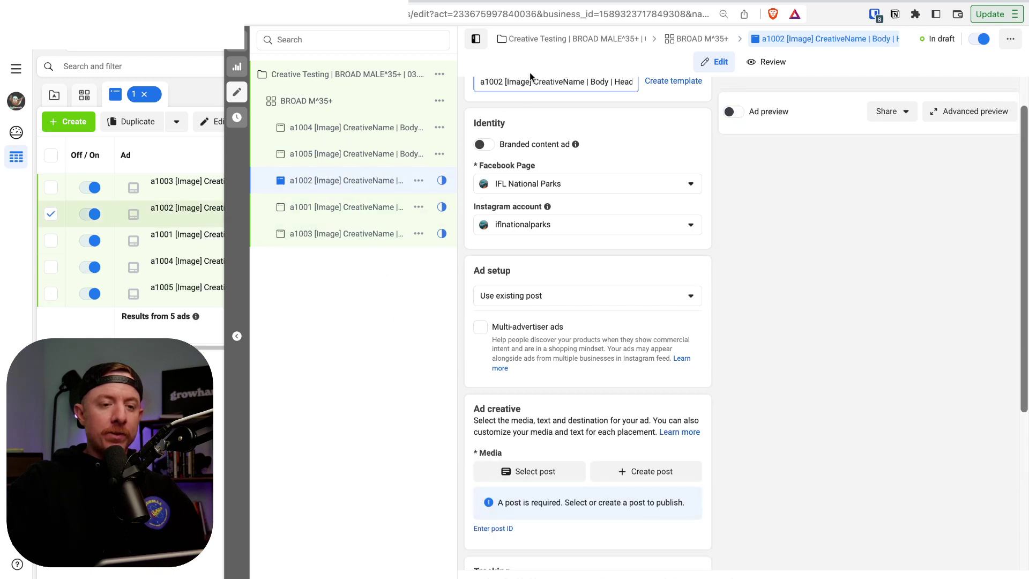
key(End)
double_click(582, 86)
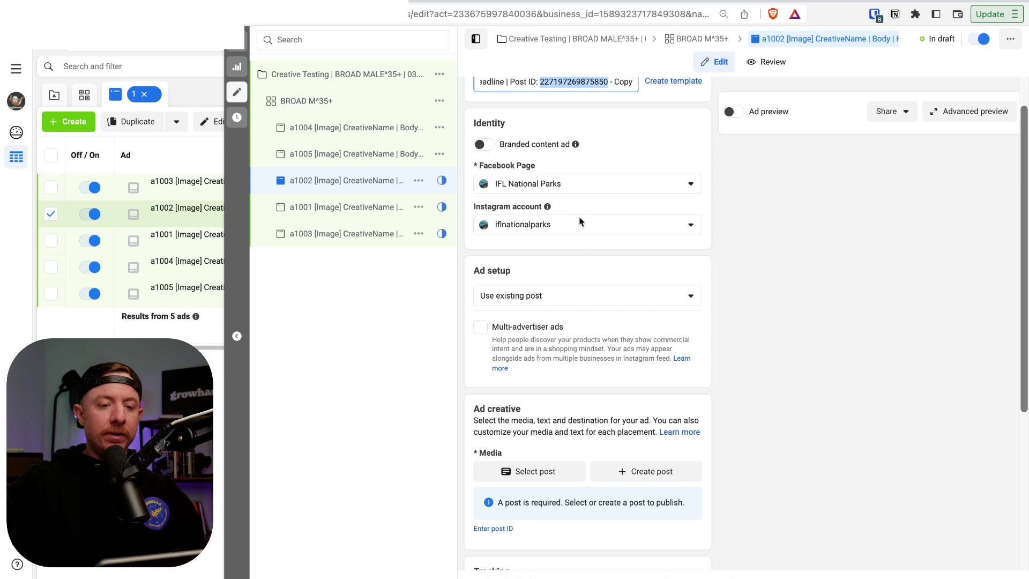
scroll(526, 354, down, 2)
click(497, 461)
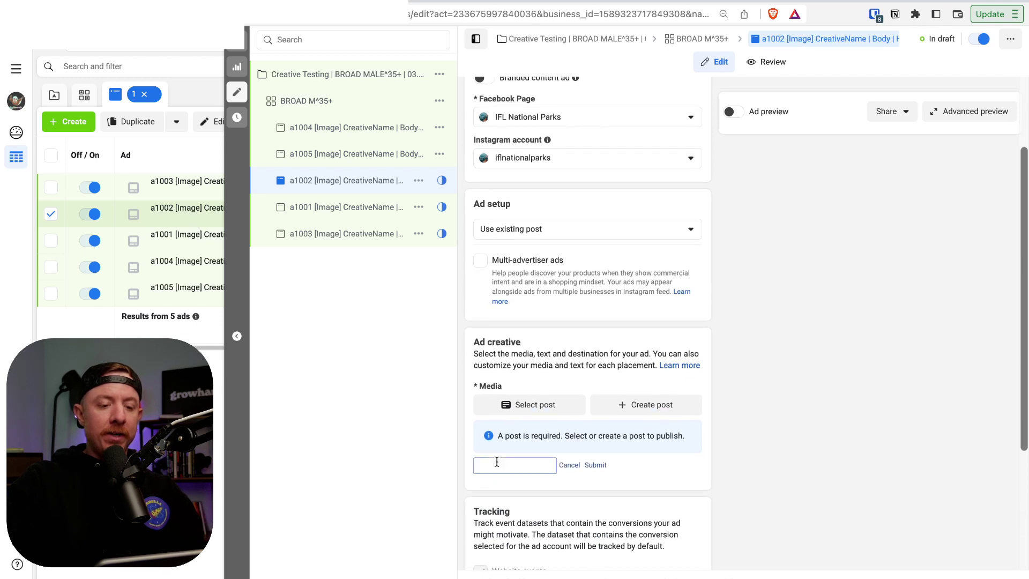
click(596, 465)
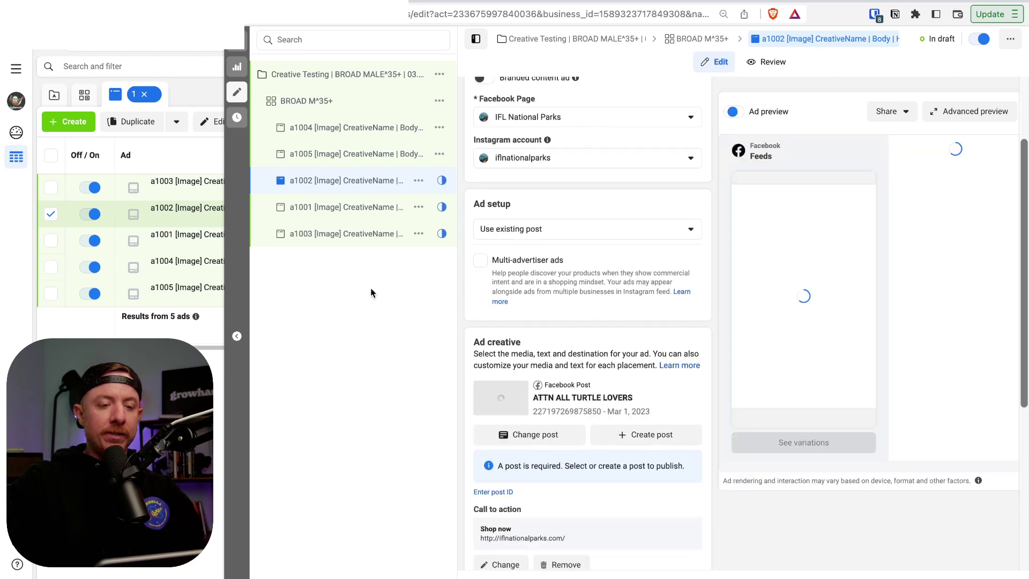
click(353, 212)
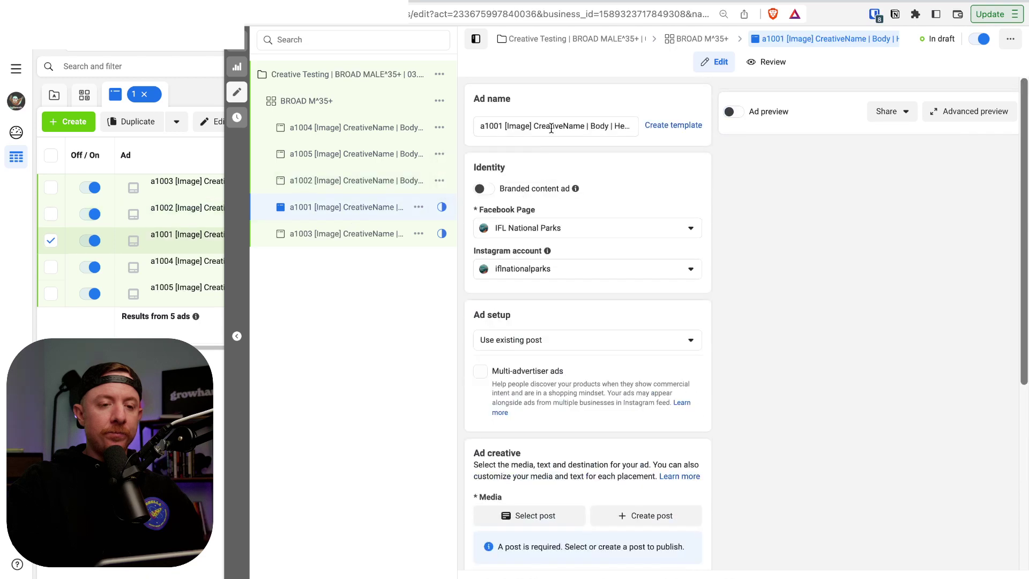
click(562, 125)
key(End)
double_click(598, 128)
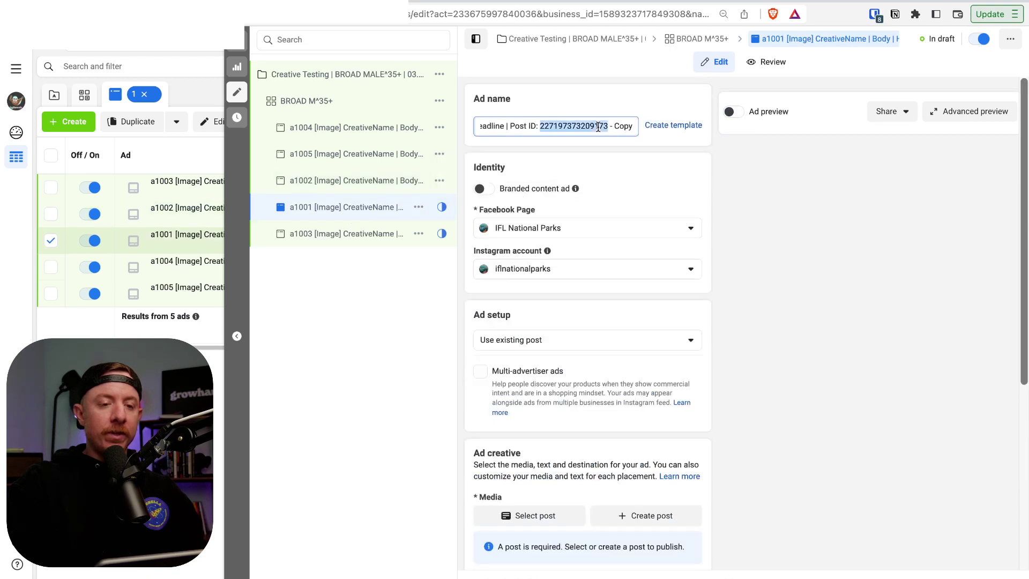
scroll(607, 226, down, 4)
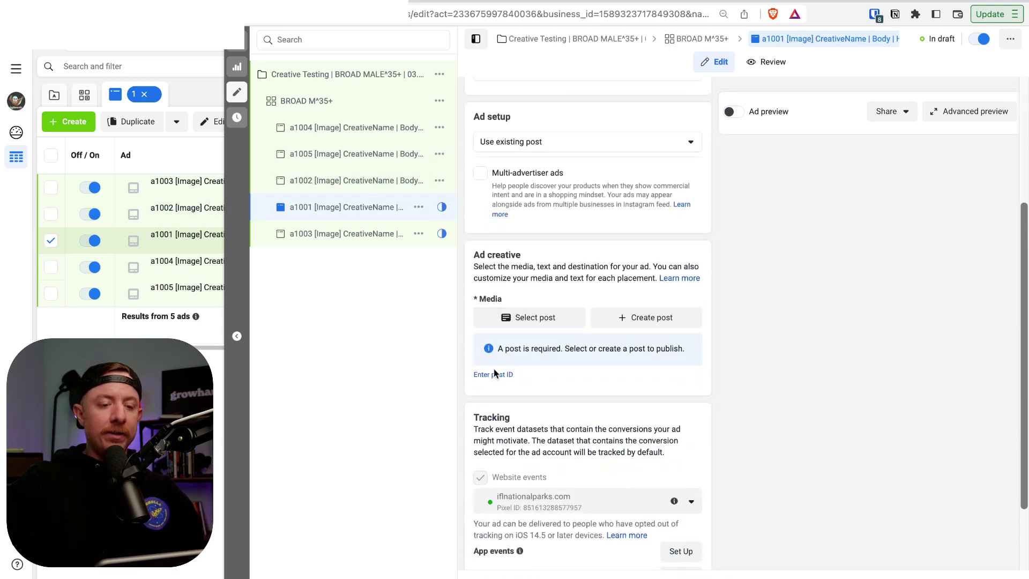
click(494, 374)
click(591, 379)
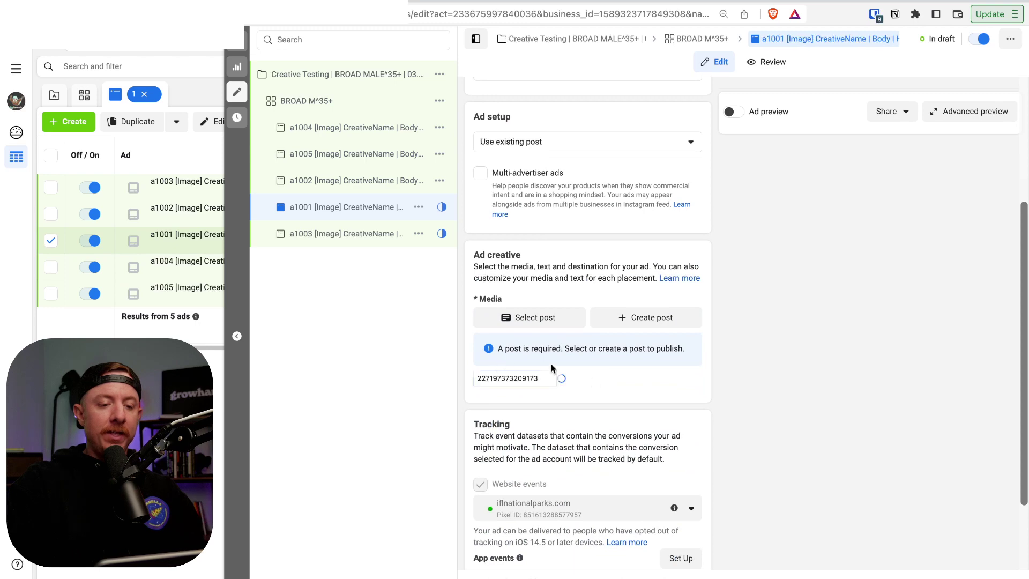
click(353, 235)
scroll(517, 169, up, 4)
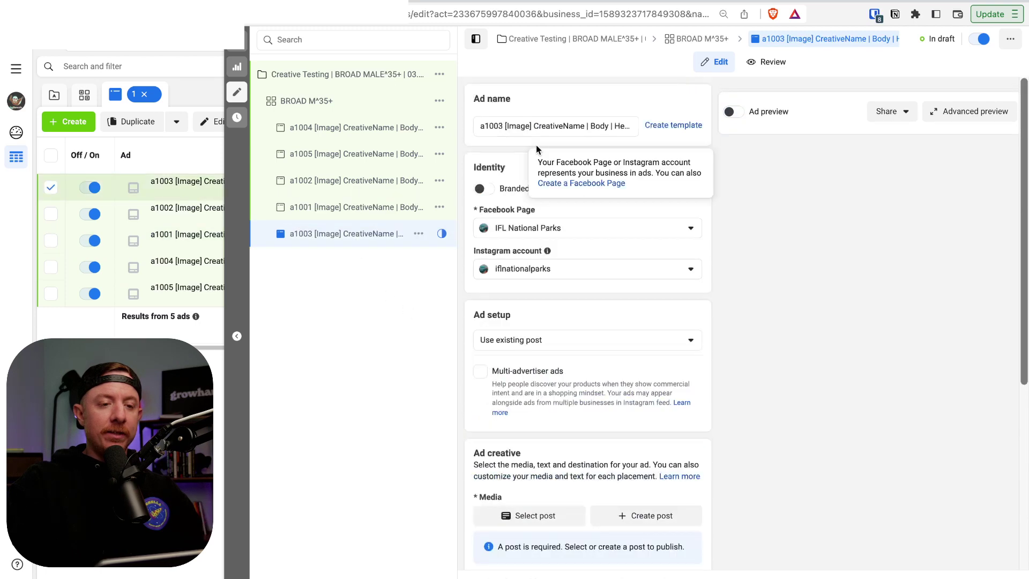
click(558, 124)
key(End)
double_click(557, 124)
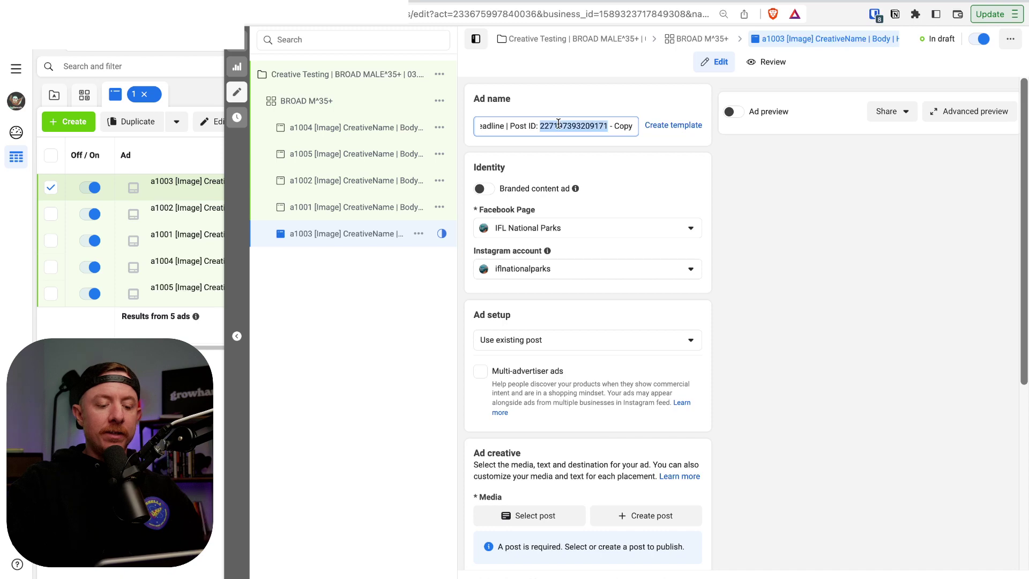
scroll(574, 297, down, 5)
click(494, 437)
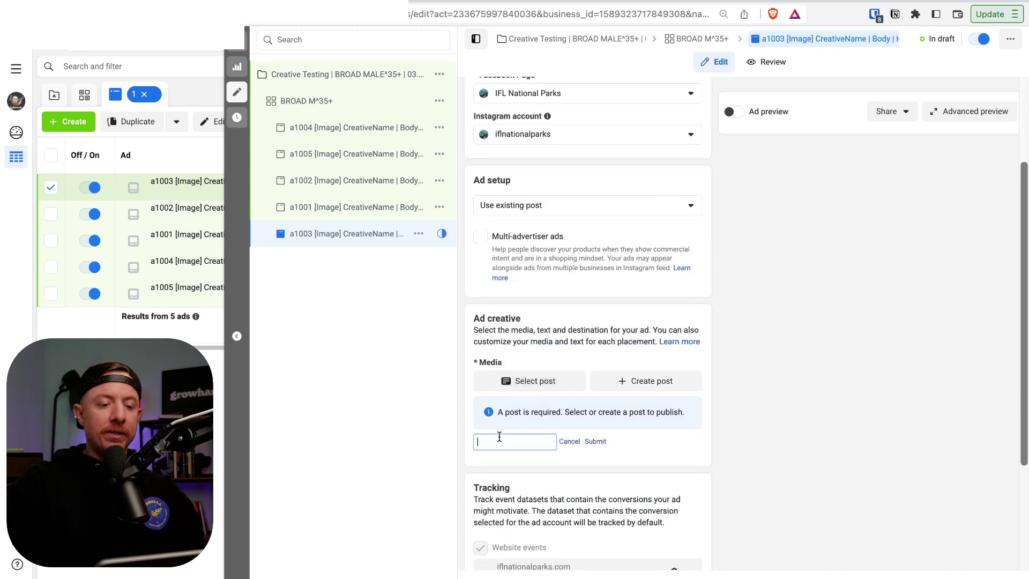
key(Return)
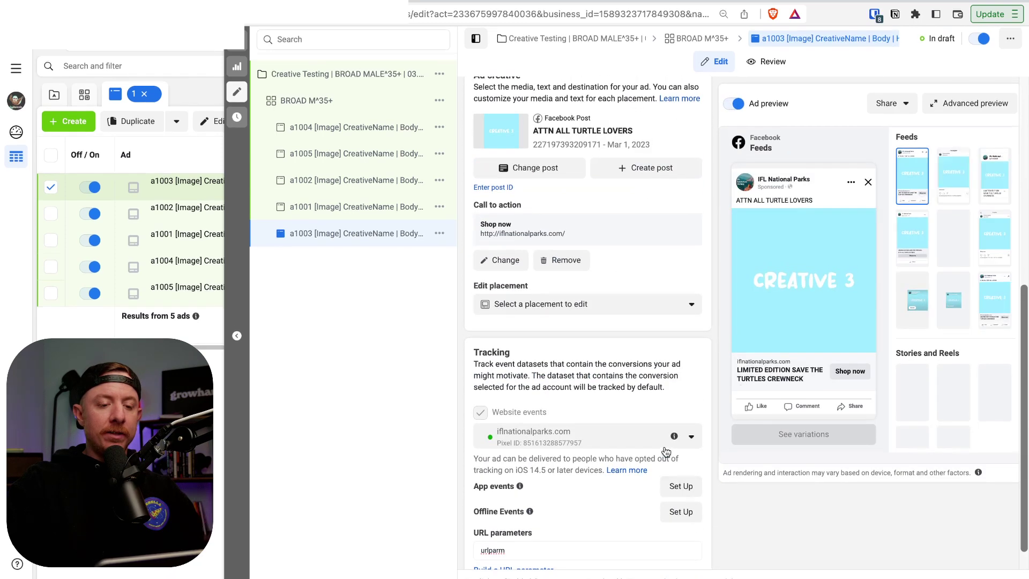
scroll(665, 452, down, 1)
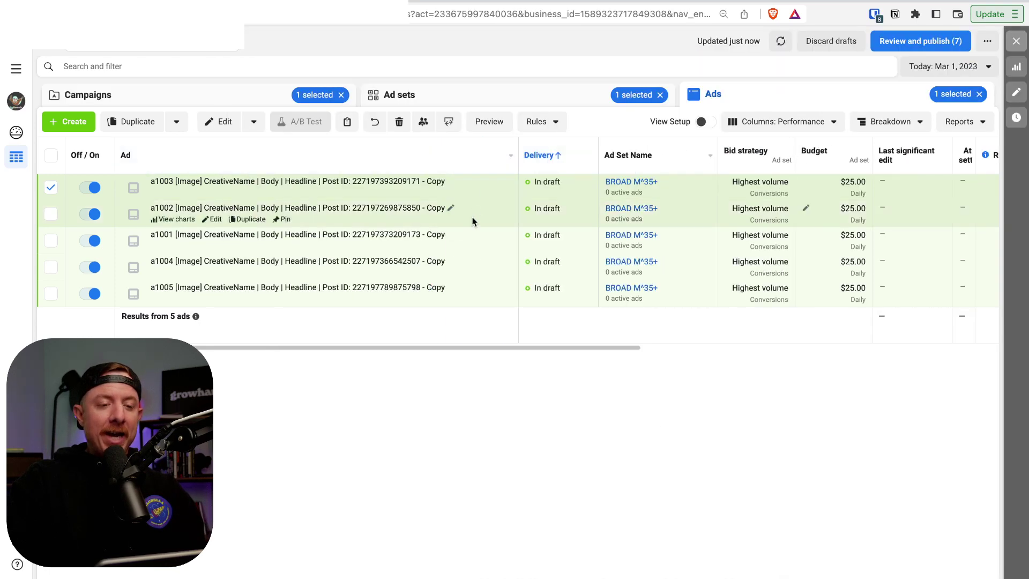
Find and remove "- Copy" from the names of all five ads and save the change to draft.
click(55, 154)
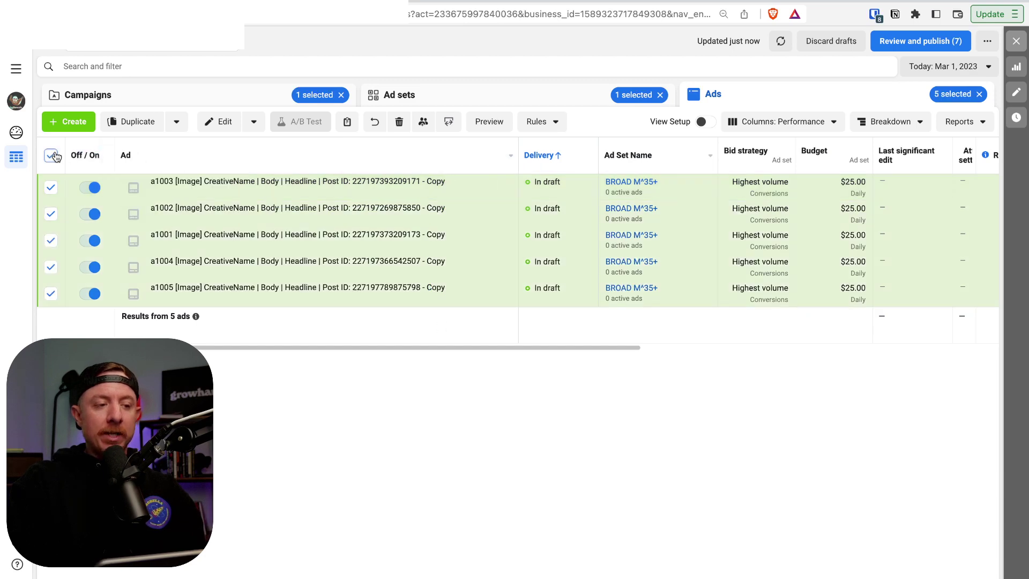
click(254, 122)
click(211, 239)
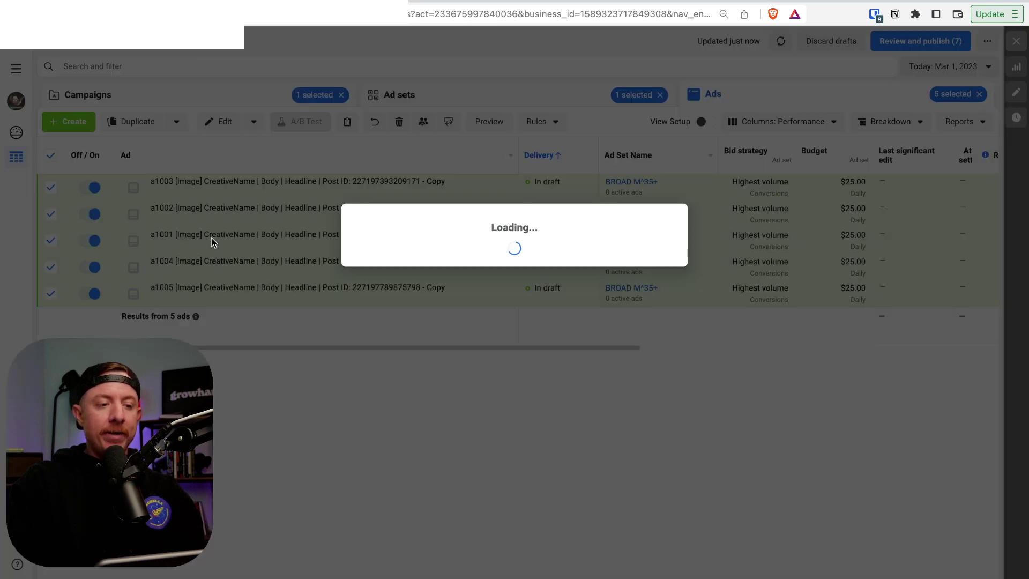
click(347, 176)
text(- copy)
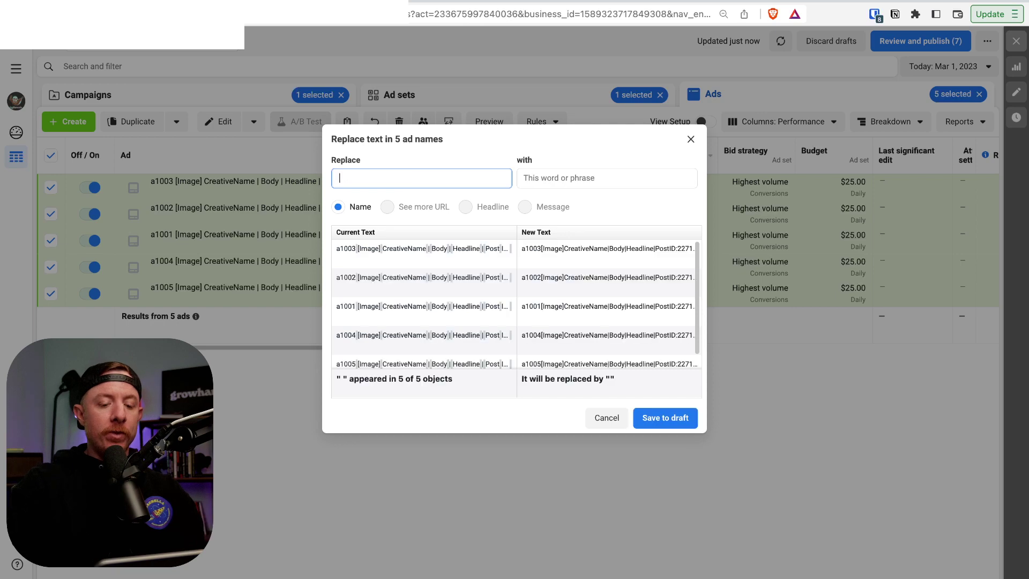
click(651, 417)
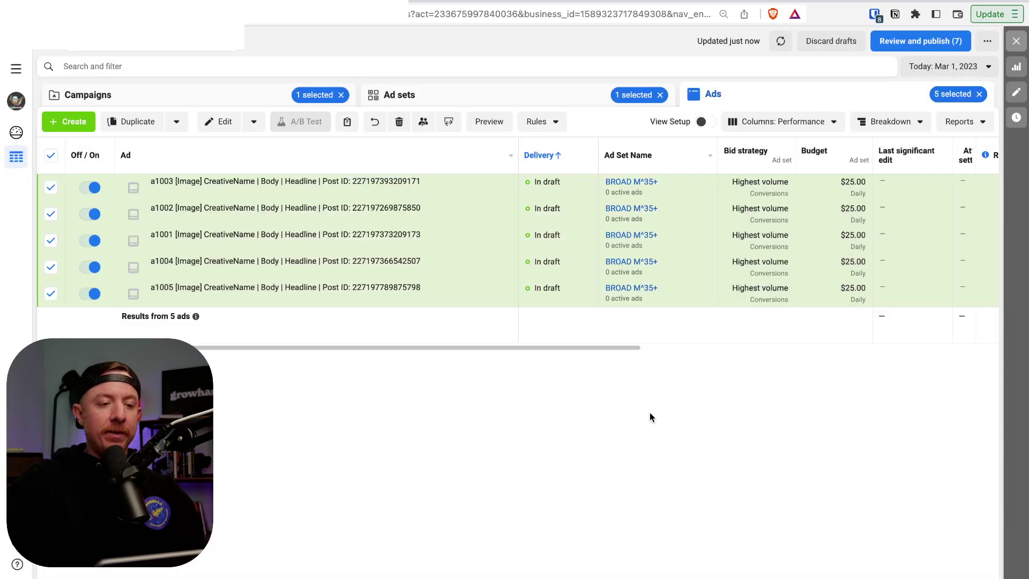
Duplicate the BROAD M^35+ ad set four times within the original campaign and close the ad set editor.
click(504, 94)
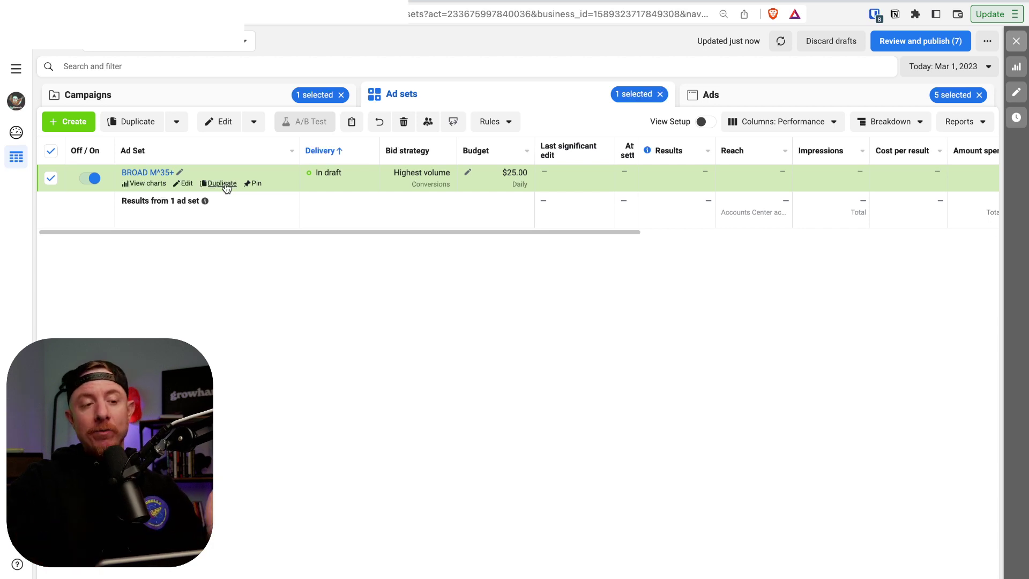
click(225, 184)
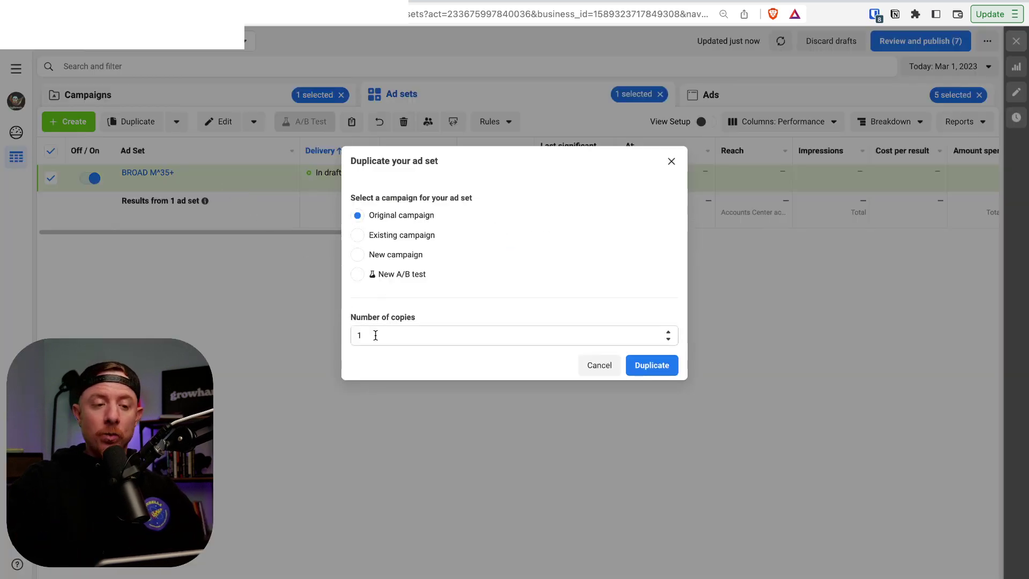
drag(375, 335, 346, 342)
text(4)
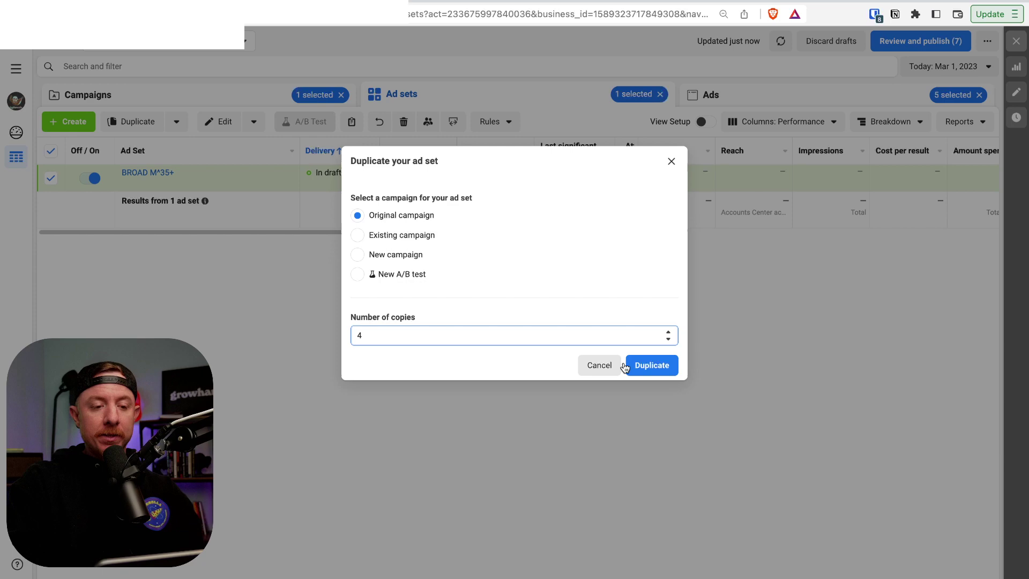
click(656, 365)
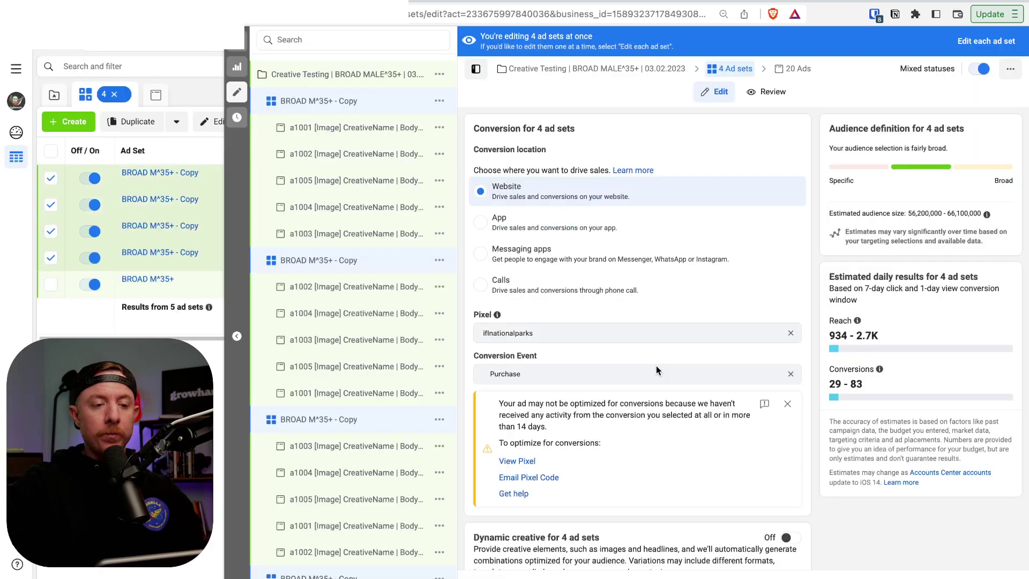
click(247, 50)
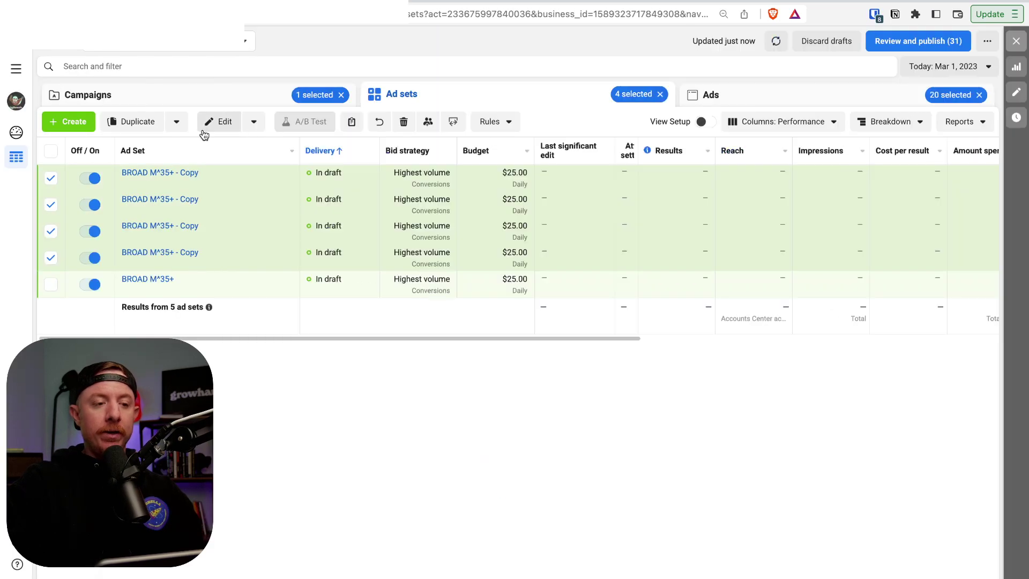
Find and remove " - copy" from the names of the four duplicated BROAD M^35+ ad sets and save the change to draft.
click(251, 121)
click(203, 236)
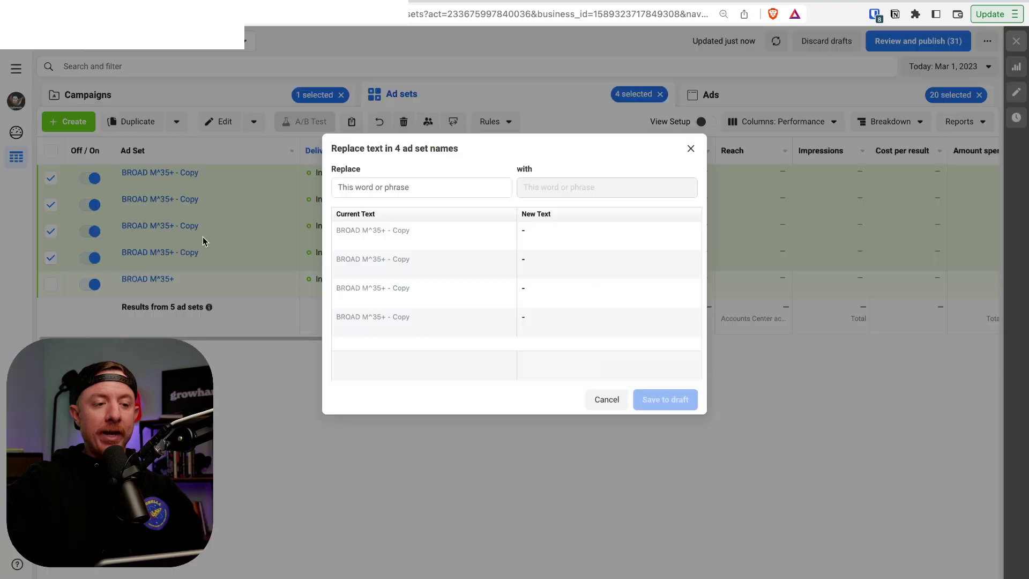
click(345, 183)
text(- copy)
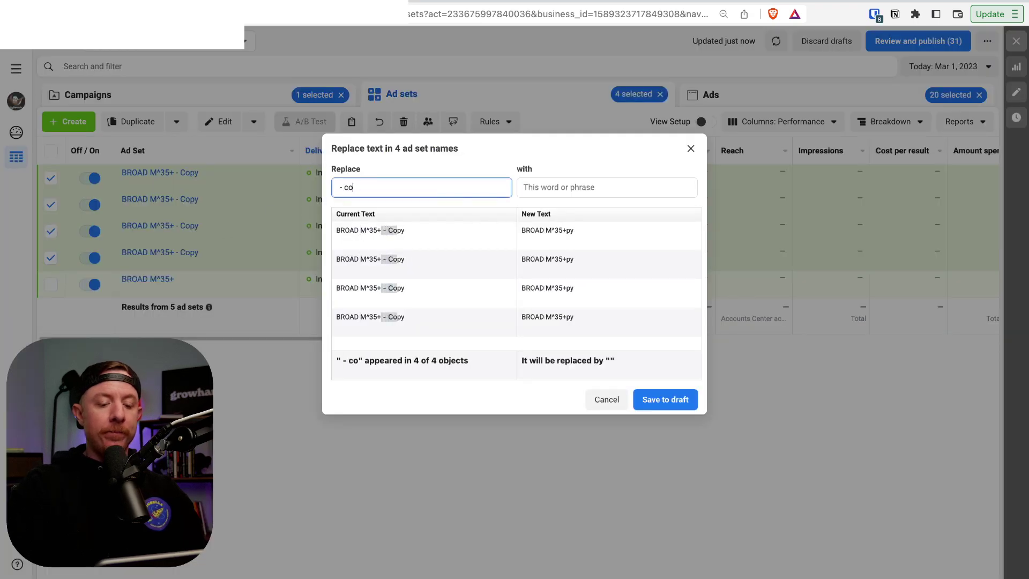
click(663, 396)
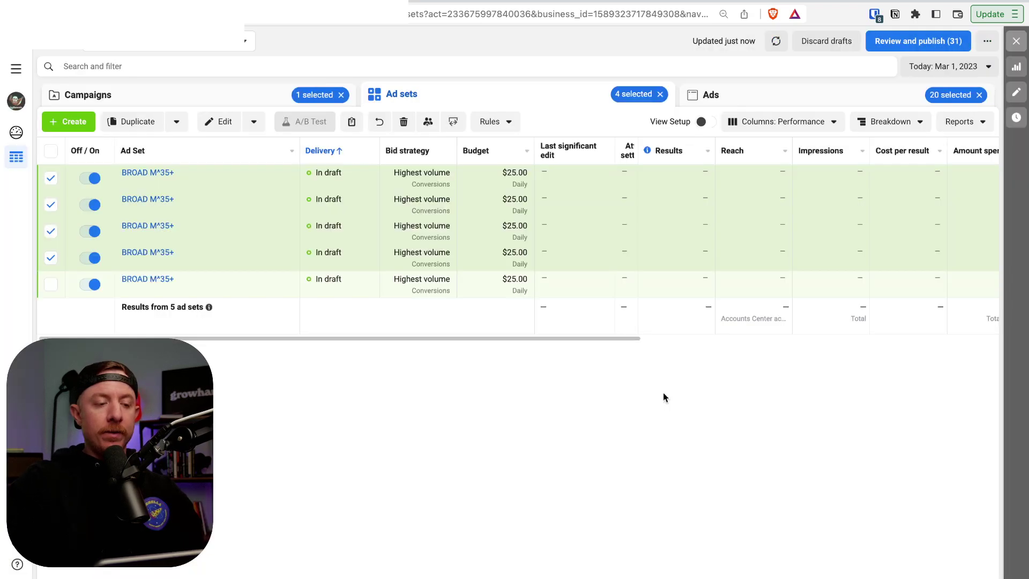
Across all five ad sets, delete 20 ads, keeping only a1001, a1002, a1003, a1004 and a1005 in one ad set each.
click(51, 285)
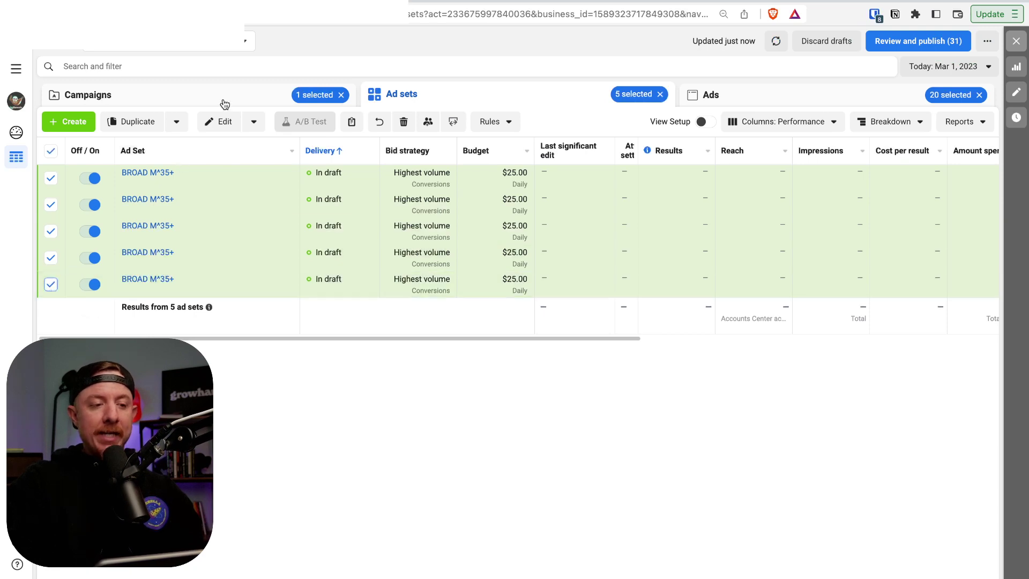
click(218, 122)
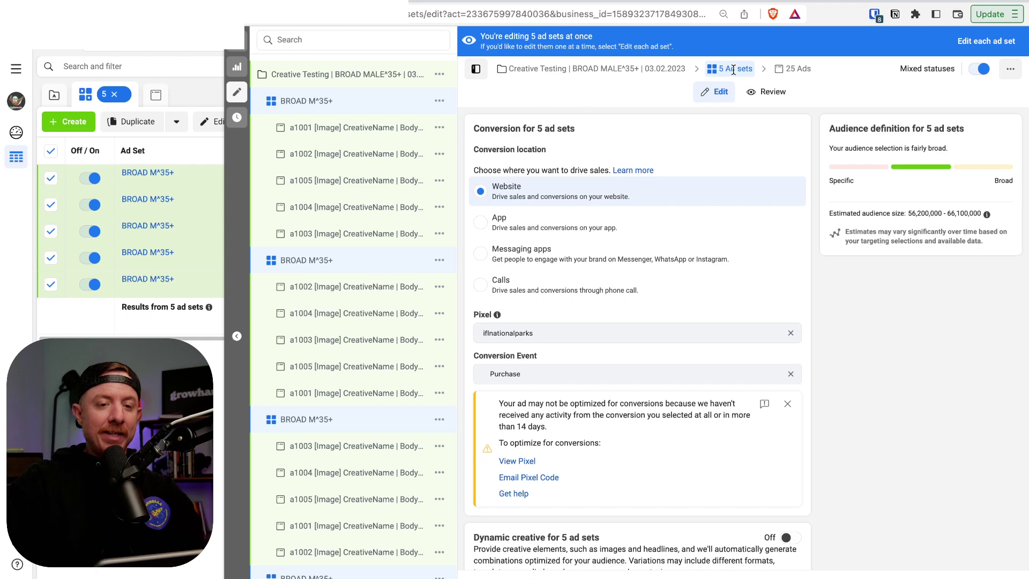
click(800, 69)
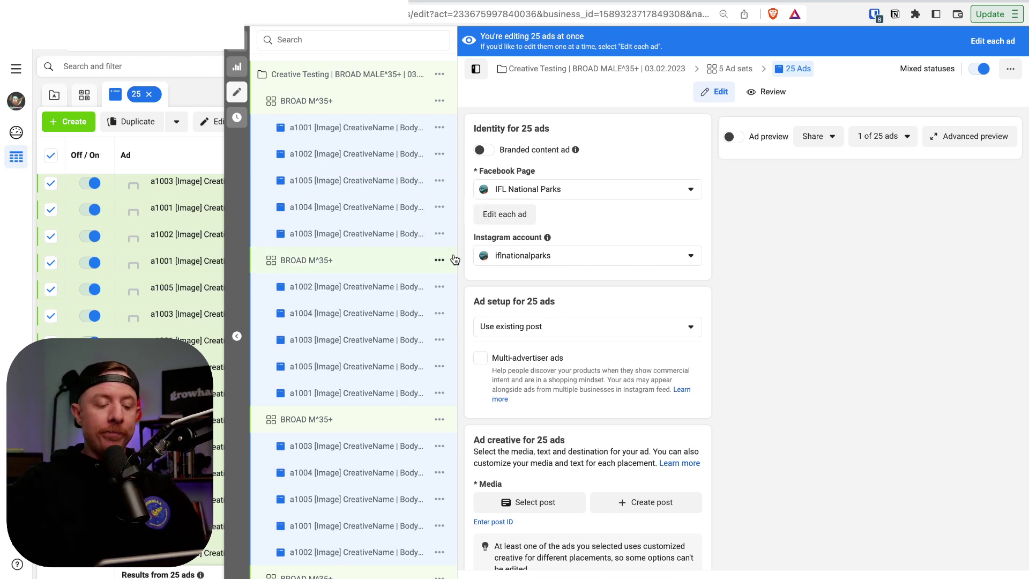
click(332, 132)
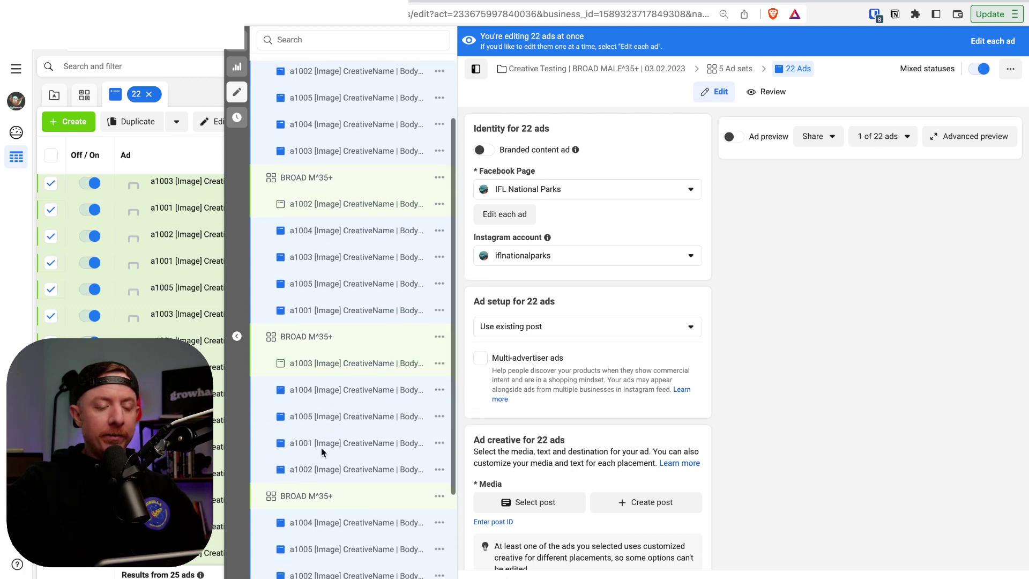
scroll(321, 448, down, 5)
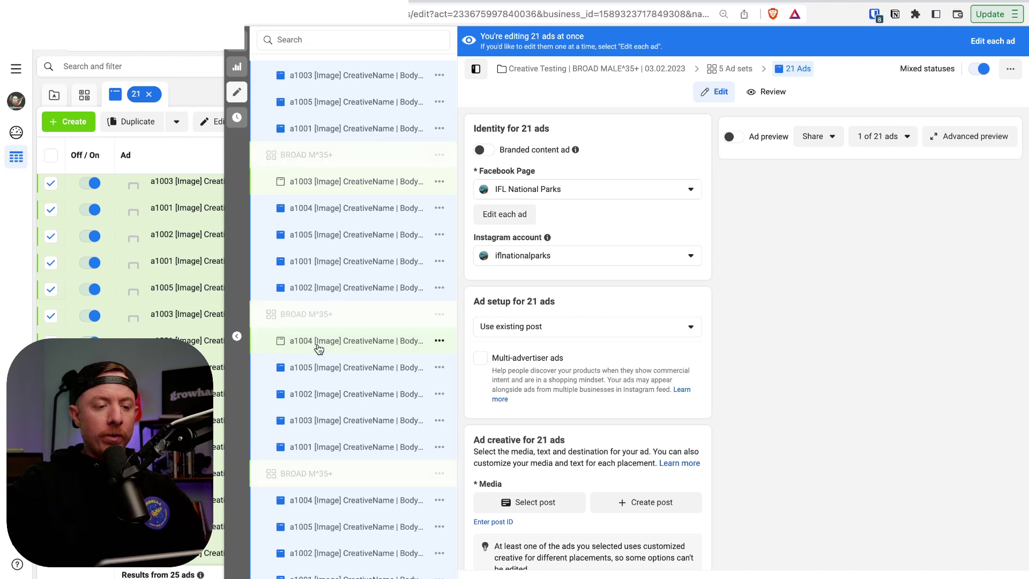
click(315, 530)
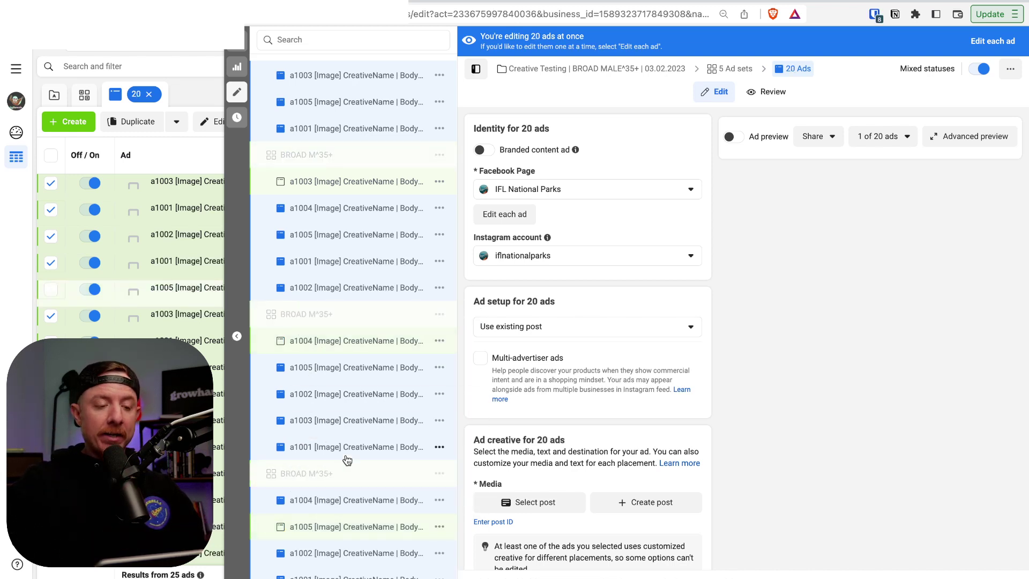
scroll(346, 342, up, 3)
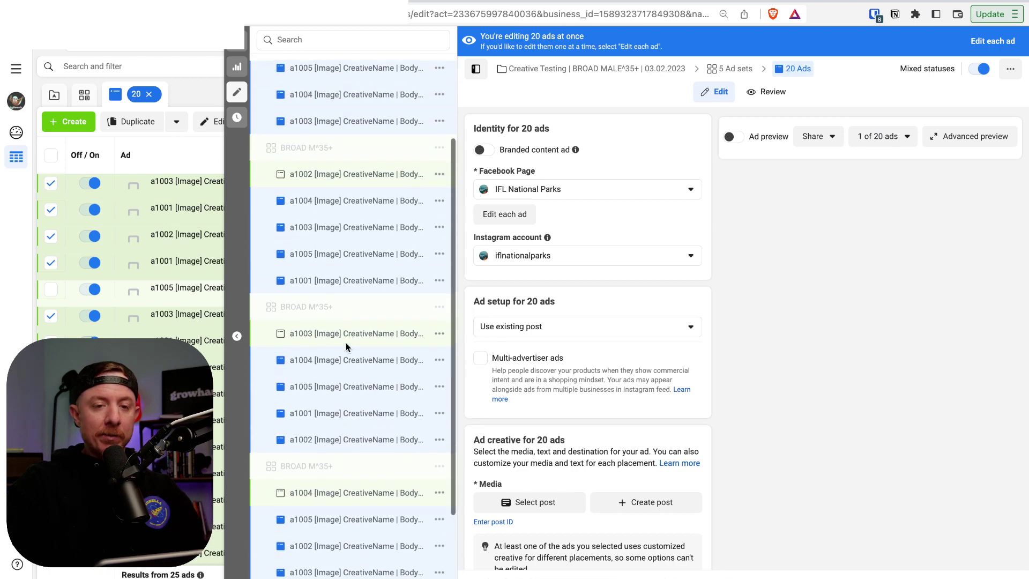
scroll(345, 342, up, 1)
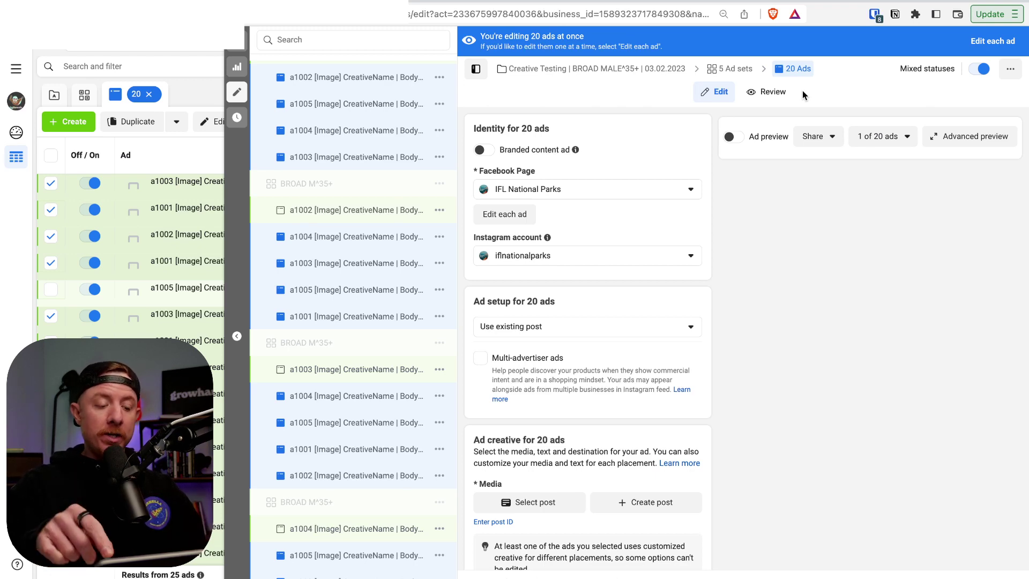
key(super+BackSpace)
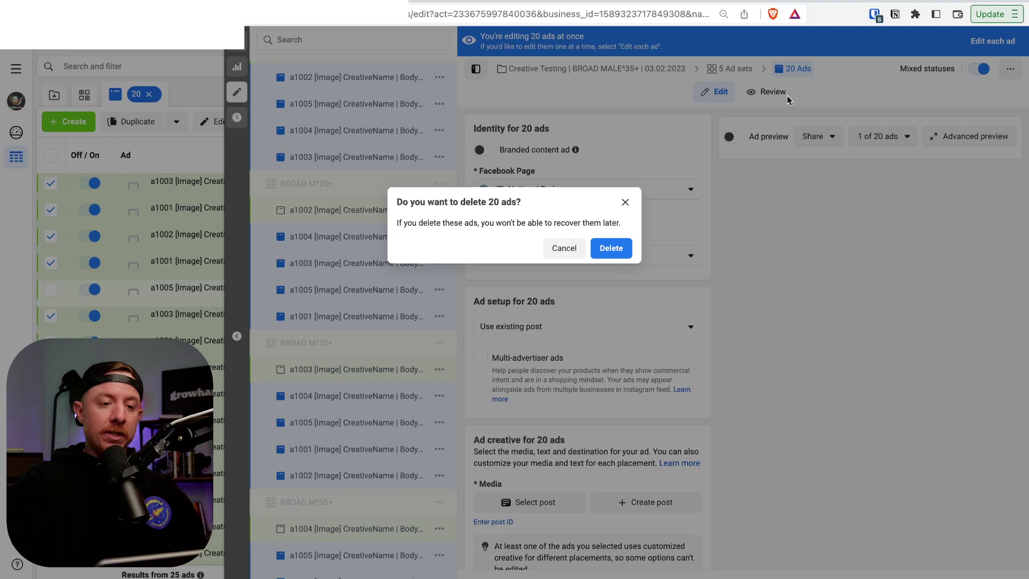
click(626, 248)
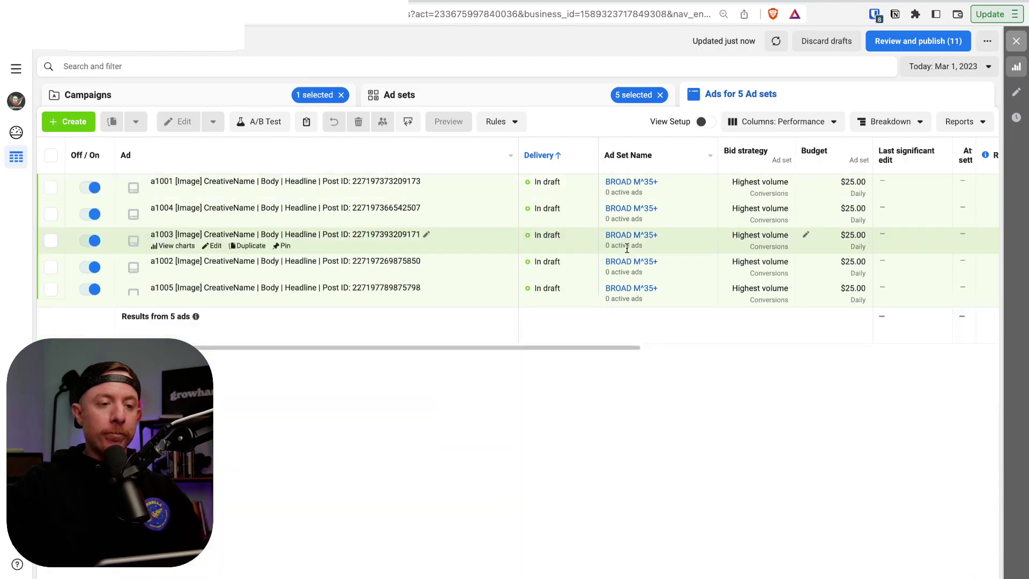
Open the five remaining ads for editing and rename the ad set containing a1001 as 1001 BROAD M^35+.
click(51, 155)
click(219, 121)
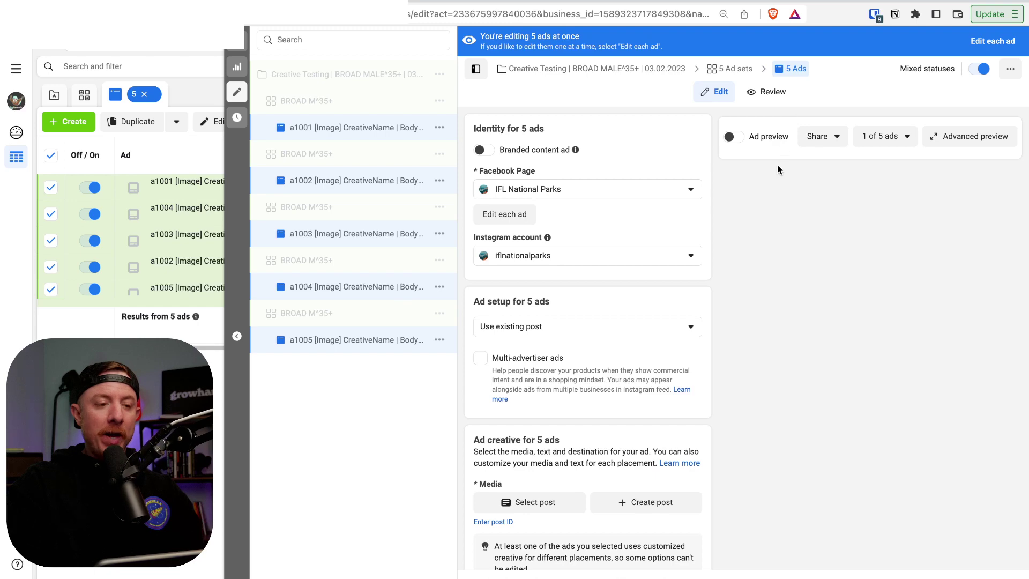
click(318, 102)
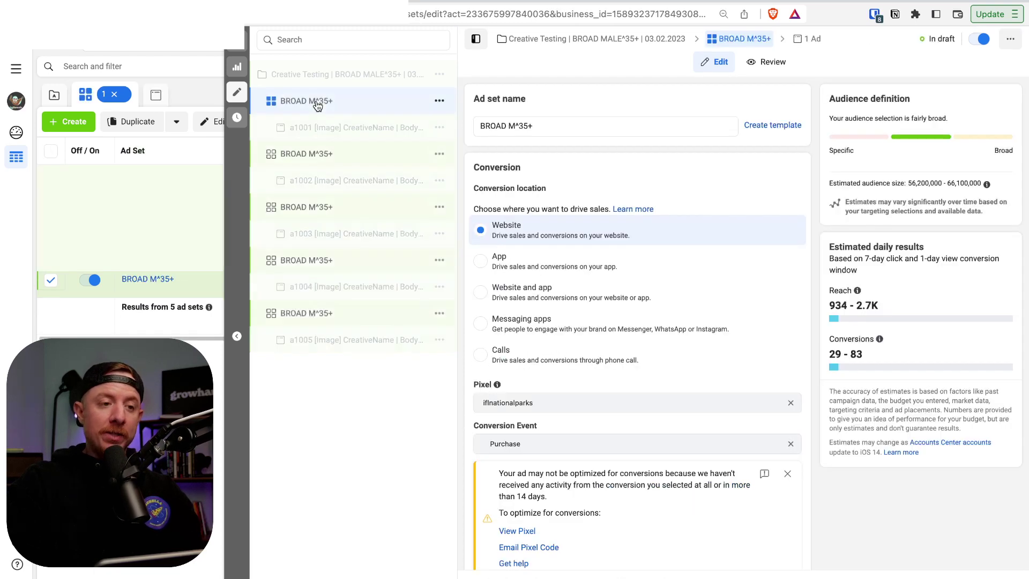
click(481, 125)
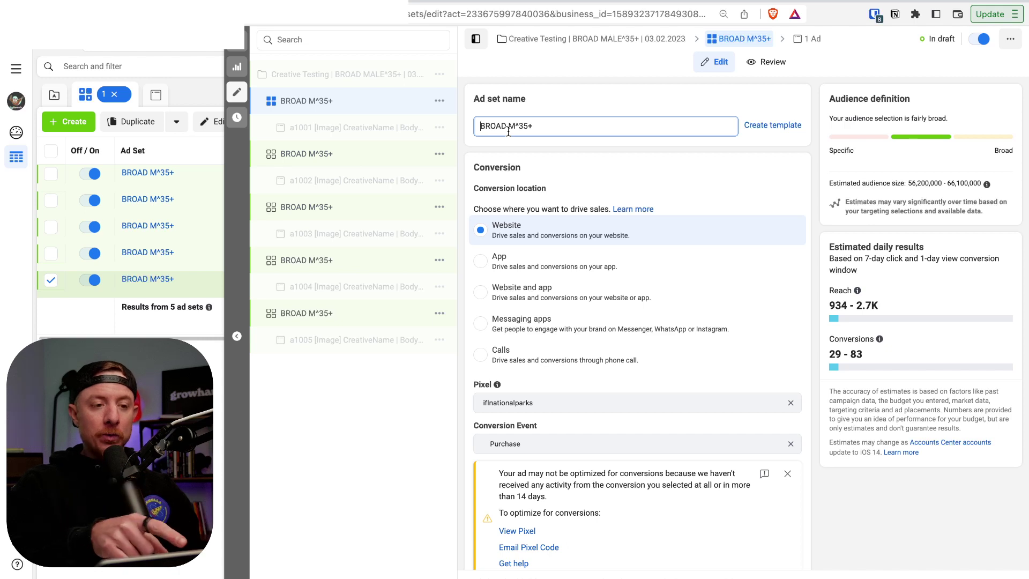
text(1)
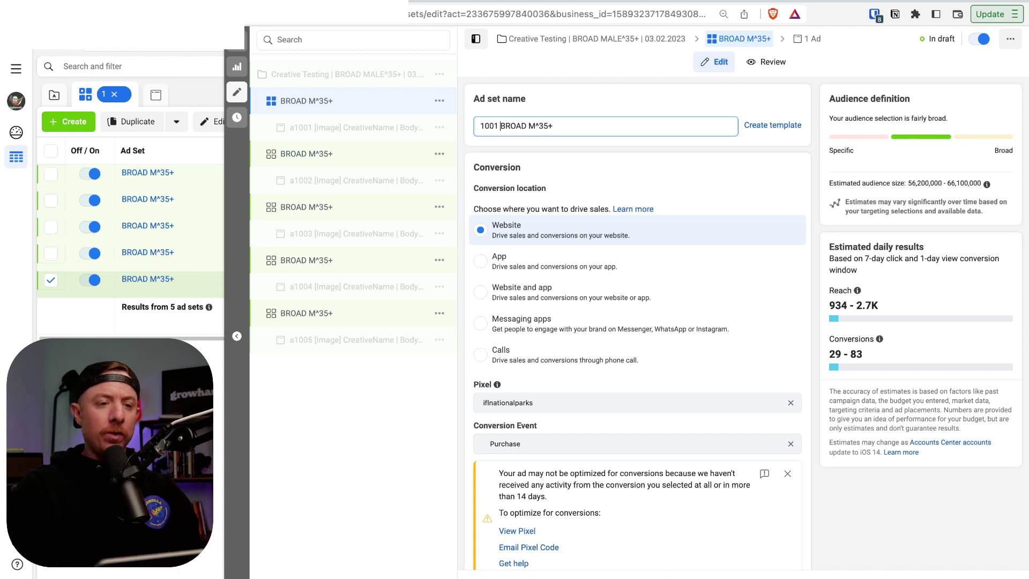
text(001)
Rename the ad sets containing a1002 and a1003 as 1002 BROAD M^35+ and 1003 BROAD M^35+.
click(306, 153)
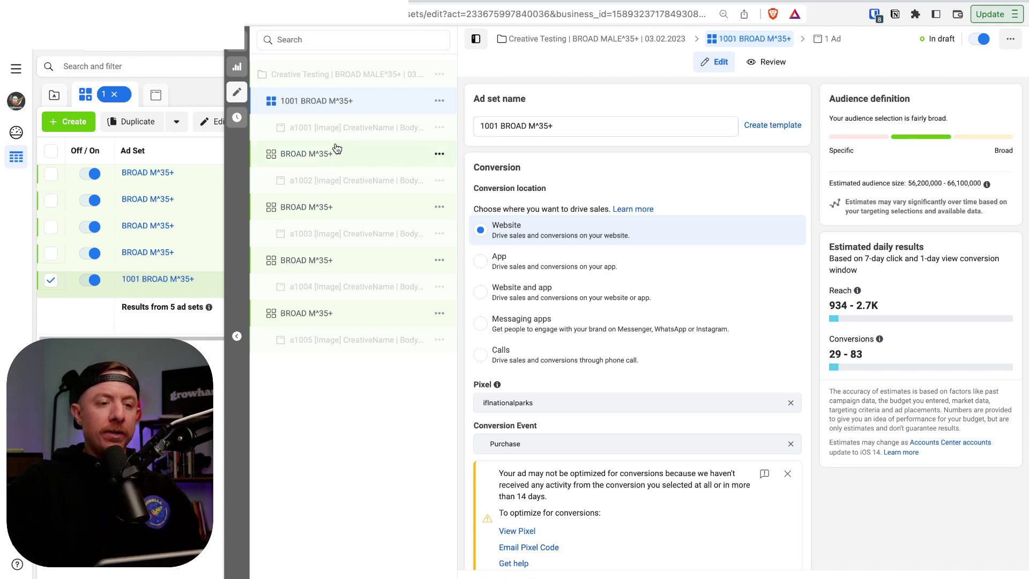
click(482, 126)
text(1002)
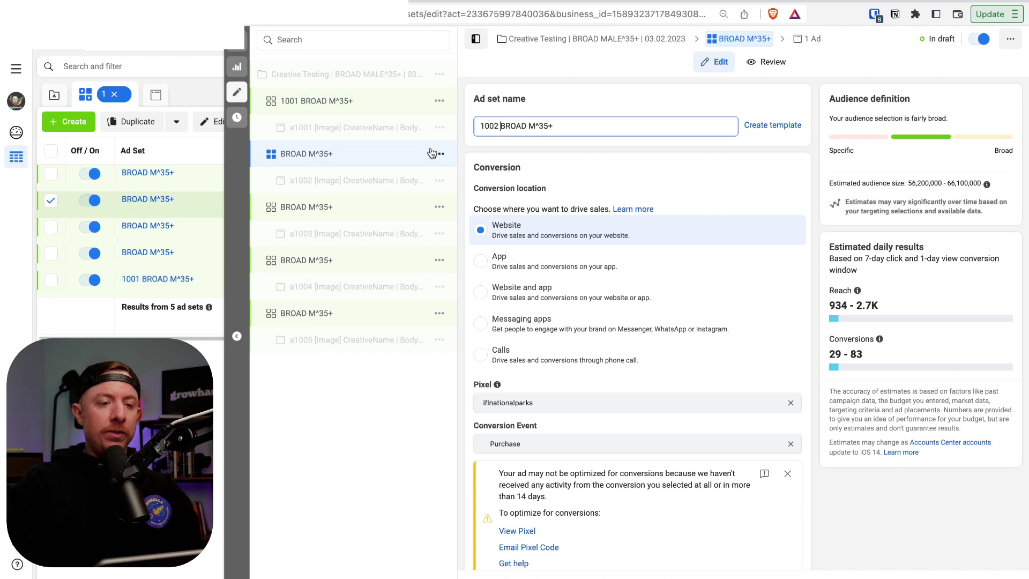
click(335, 209)
click(481, 127)
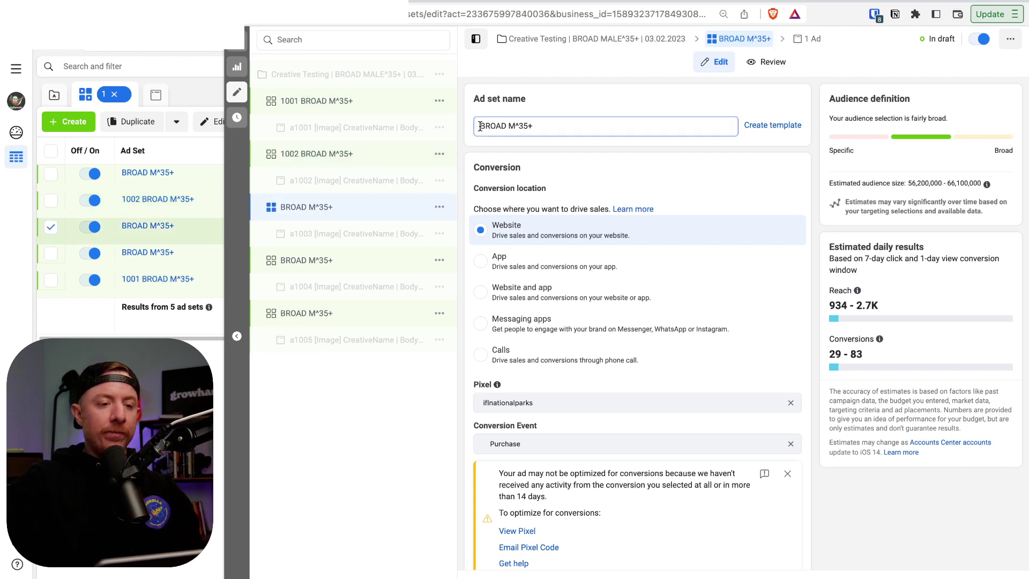
text(1003)
Rename the ad sets containing a1004 and a1005 as 1004 BROAD M^35+ and 1005 BROAD M^35+.
click(333, 263)
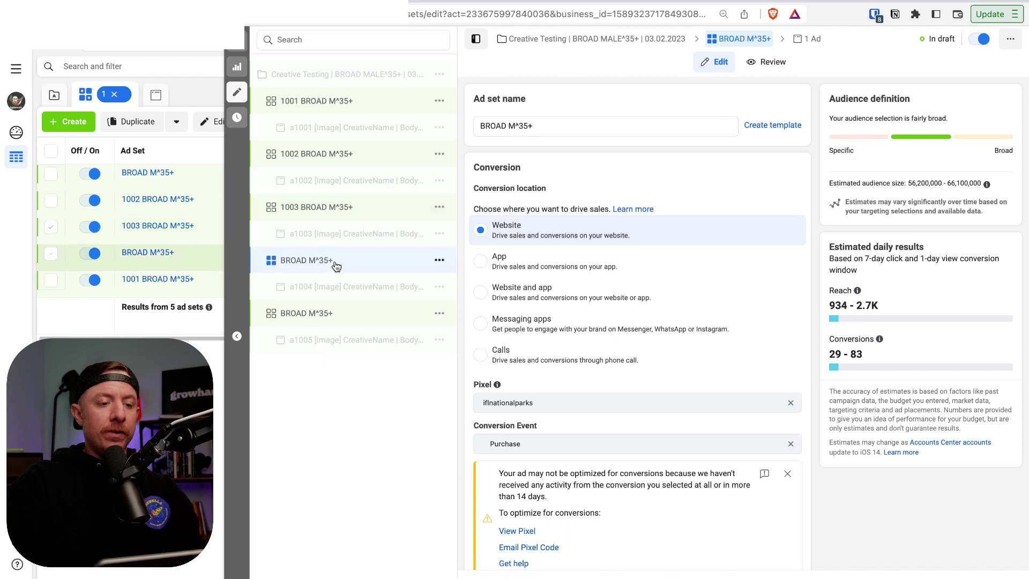
click(481, 127)
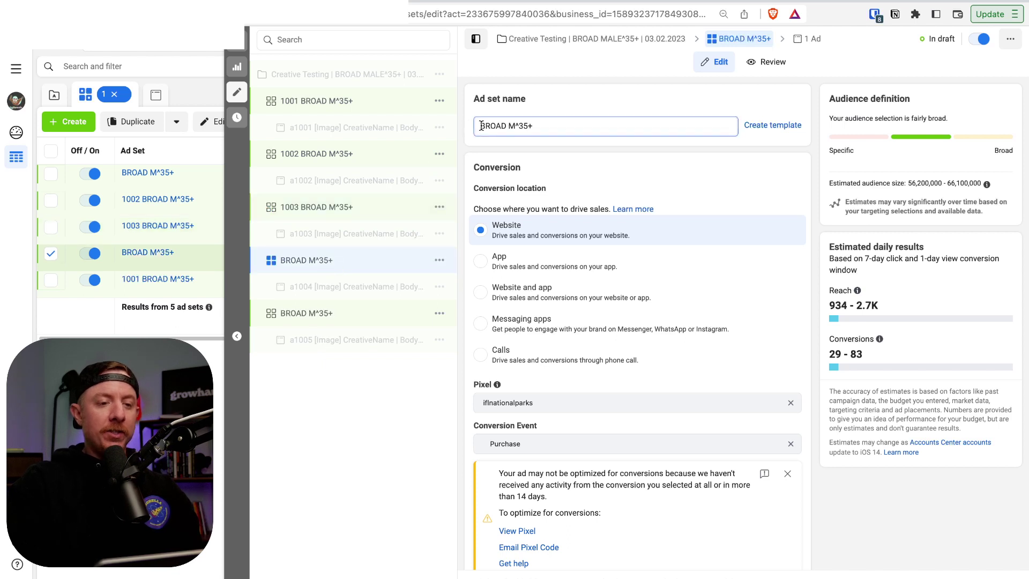
text(1004)
click(340, 313)
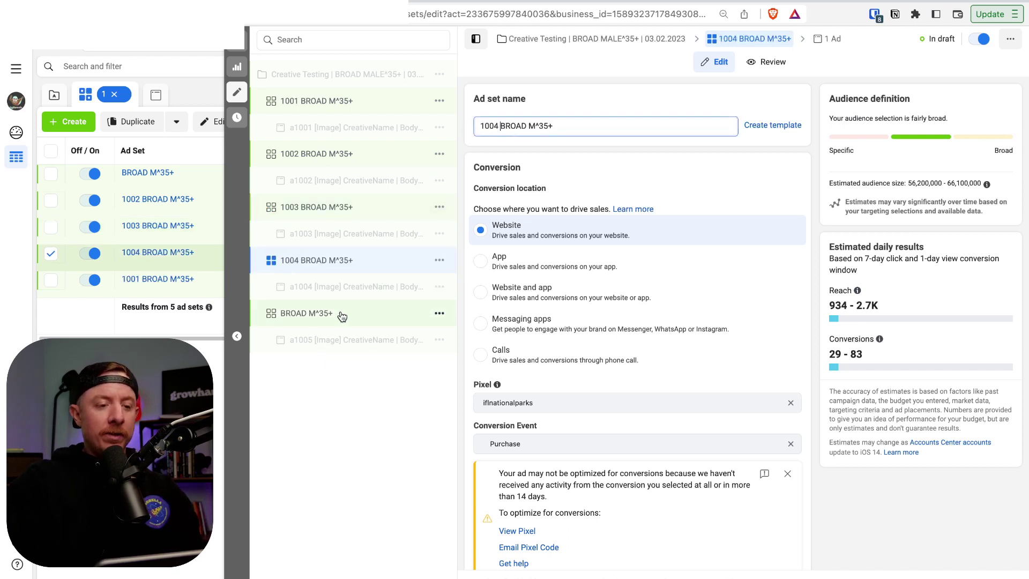
click(480, 129)
text(10)
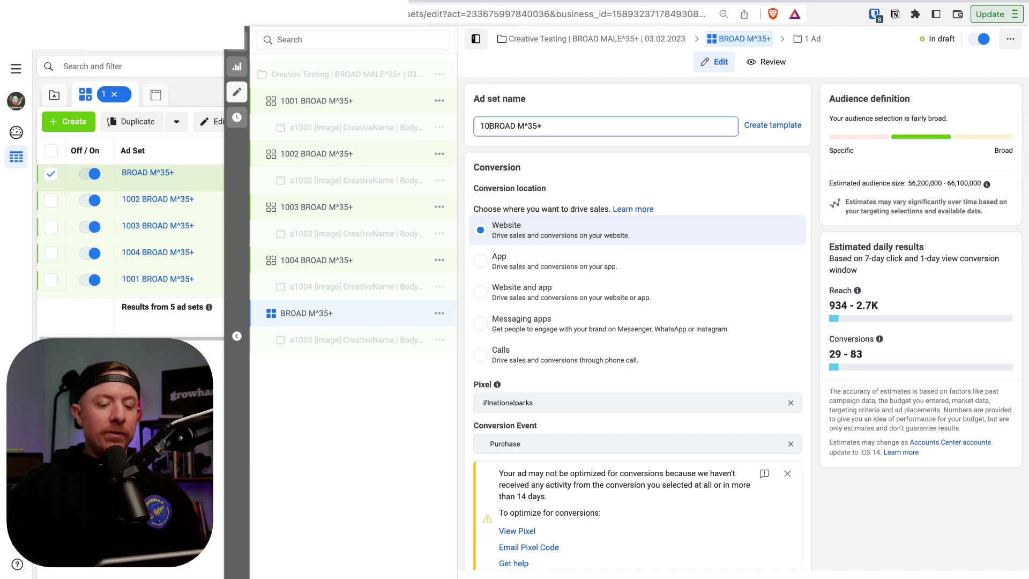
text(05)
click(366, 461)
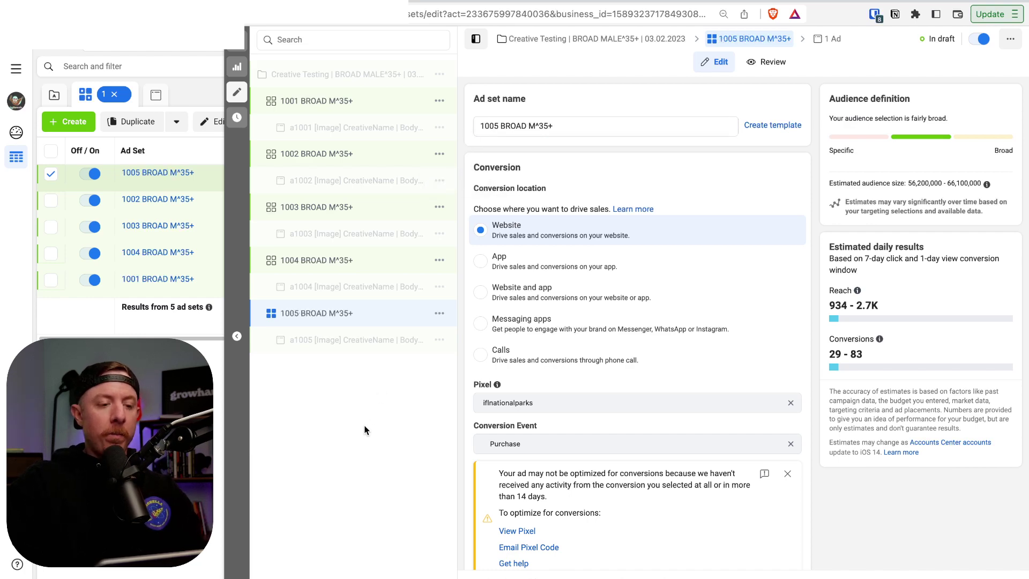
Select all five ad sets and review their shared budget, schedule, audience, placement and optimization settings.
scroll(642, 352, down, 10)
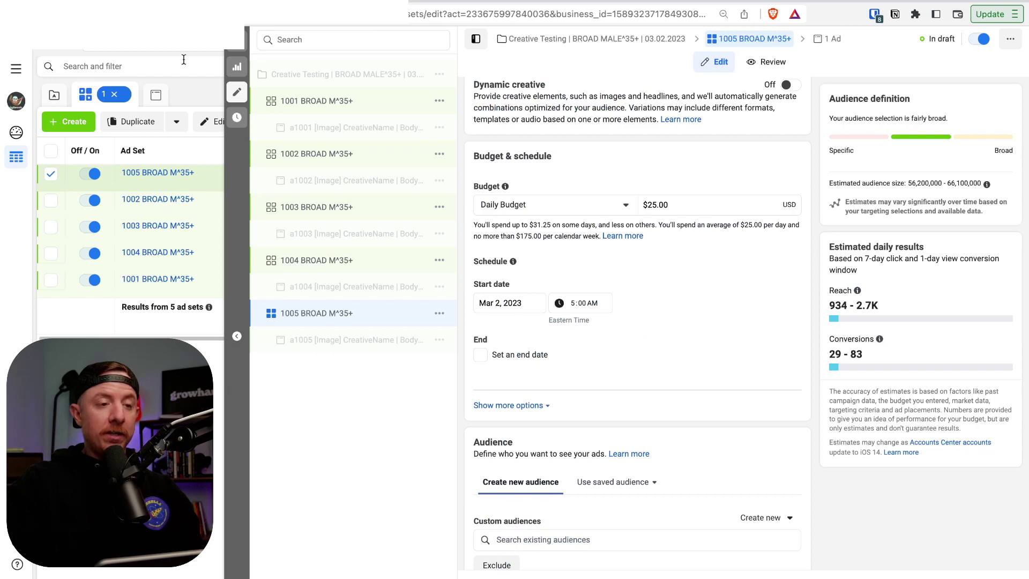
click(51, 151)
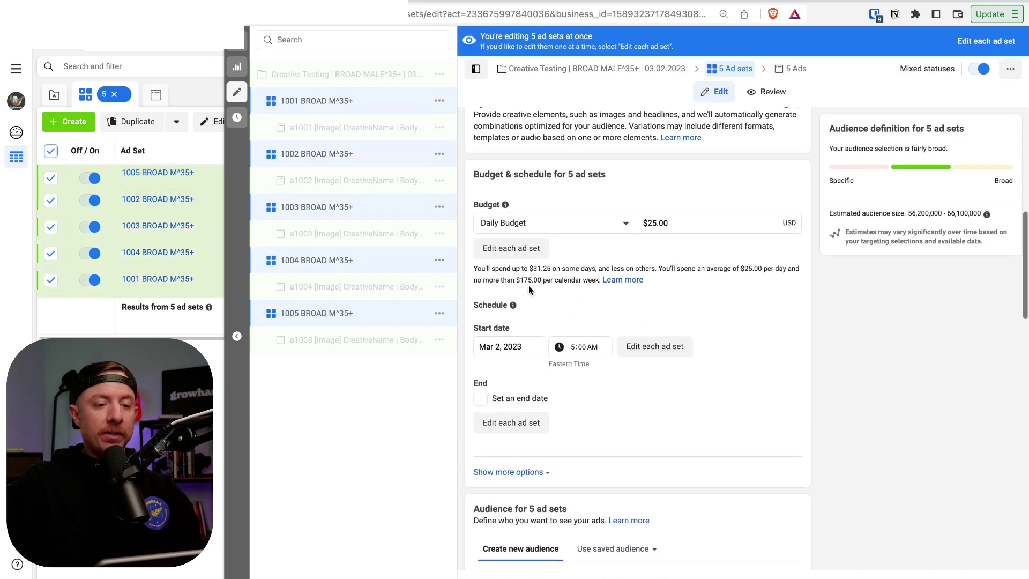
scroll(529, 286, down, 5)
scroll(528, 285, up, 4)
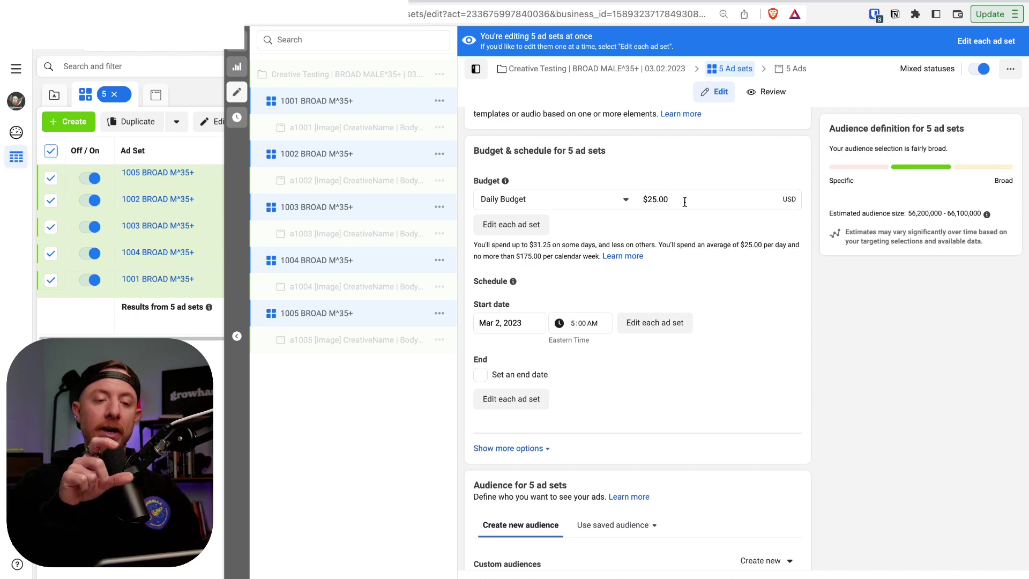
scroll(747, 237, down, 7)
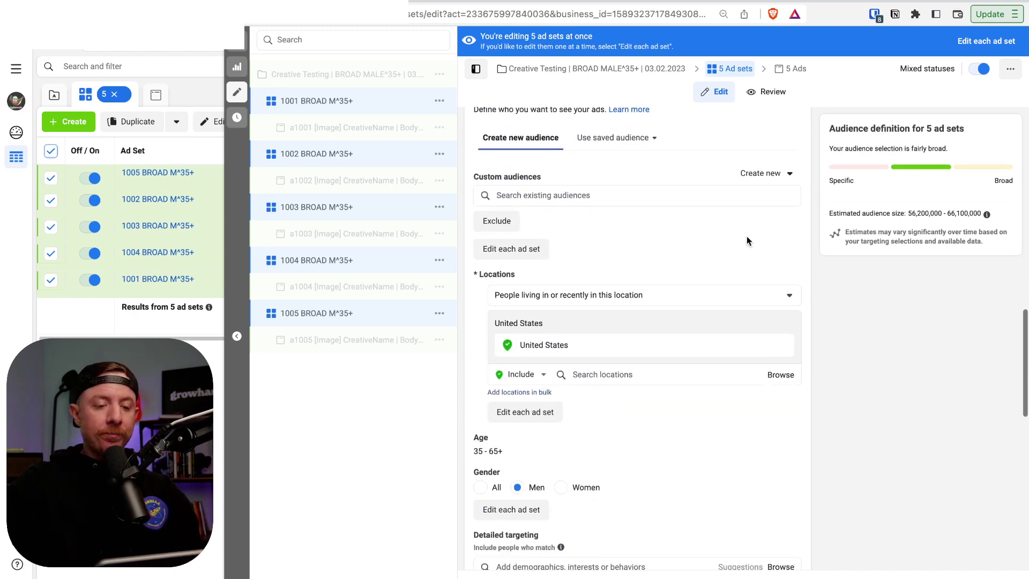
scroll(747, 237, down, 10)
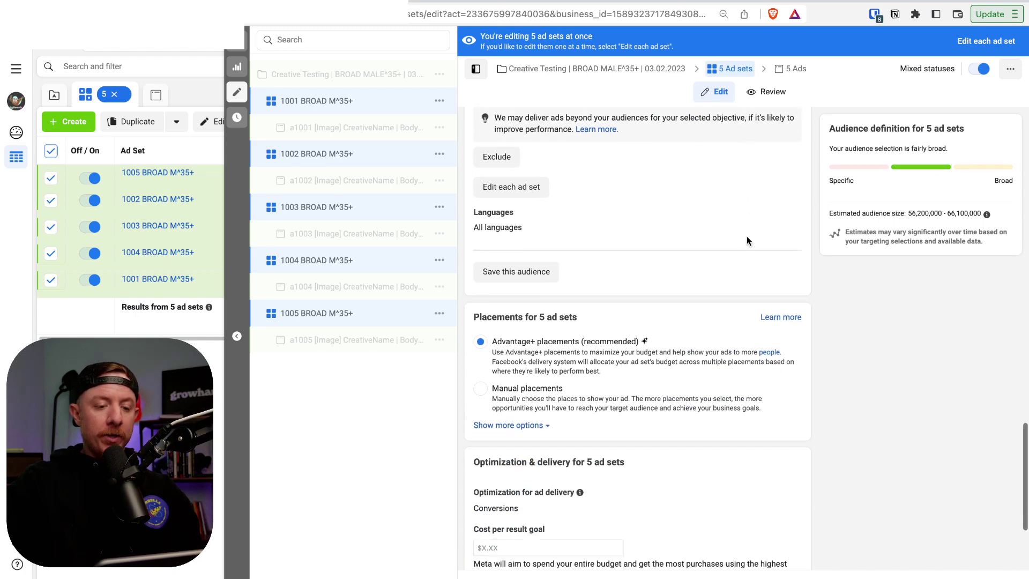
scroll(747, 239, down, 3)
scroll(747, 241, up, 9)
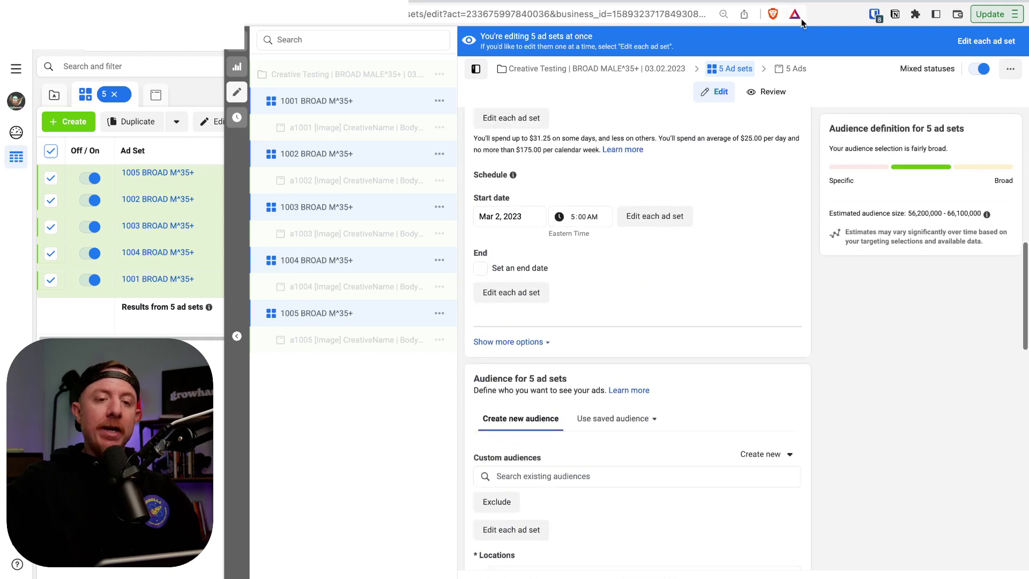
Duplicate all five ads within their own ad sets, close the ad editor and return to the ad set list.
click(792, 70)
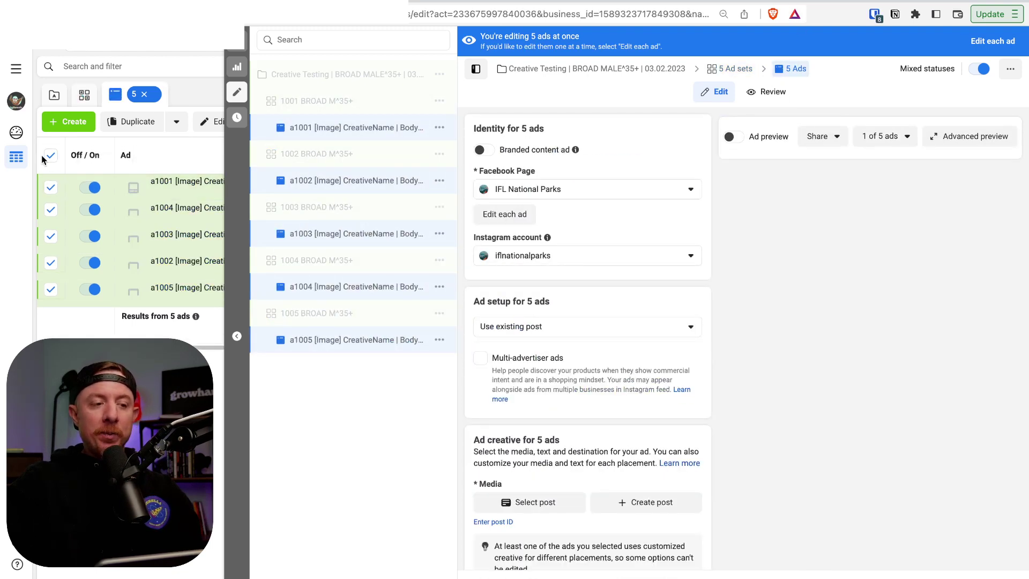
click(129, 127)
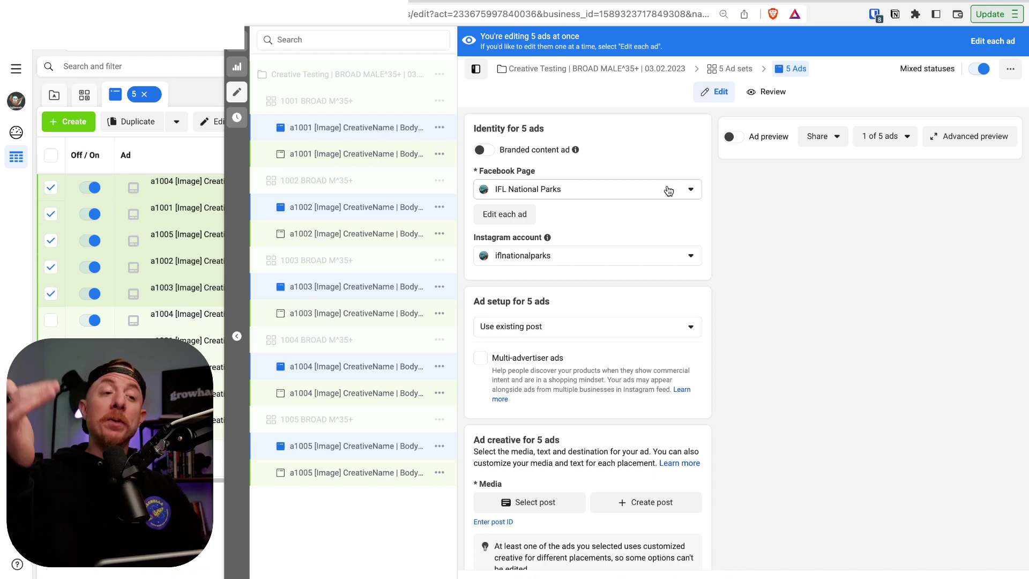
click(249, 38)
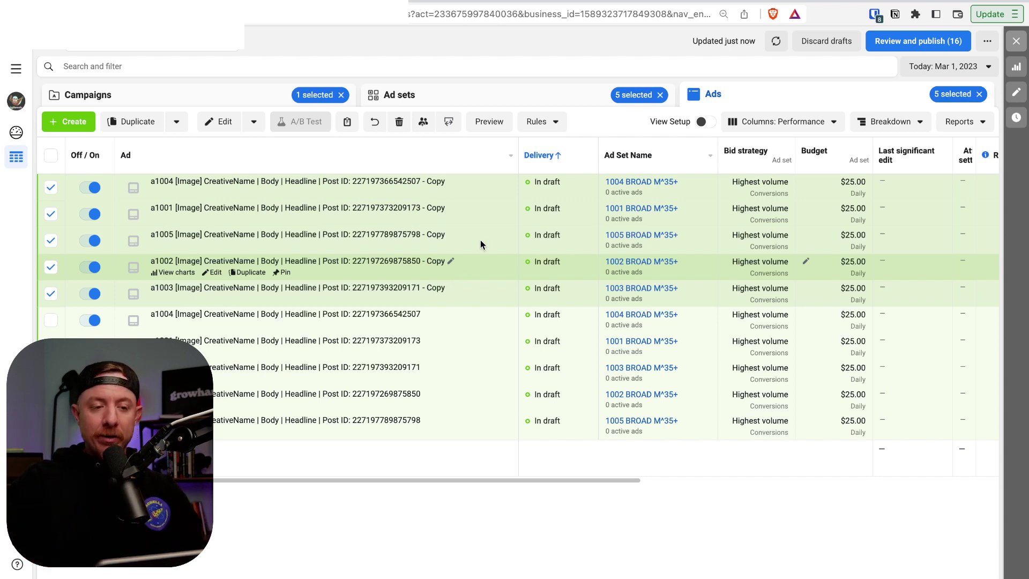
click(501, 96)
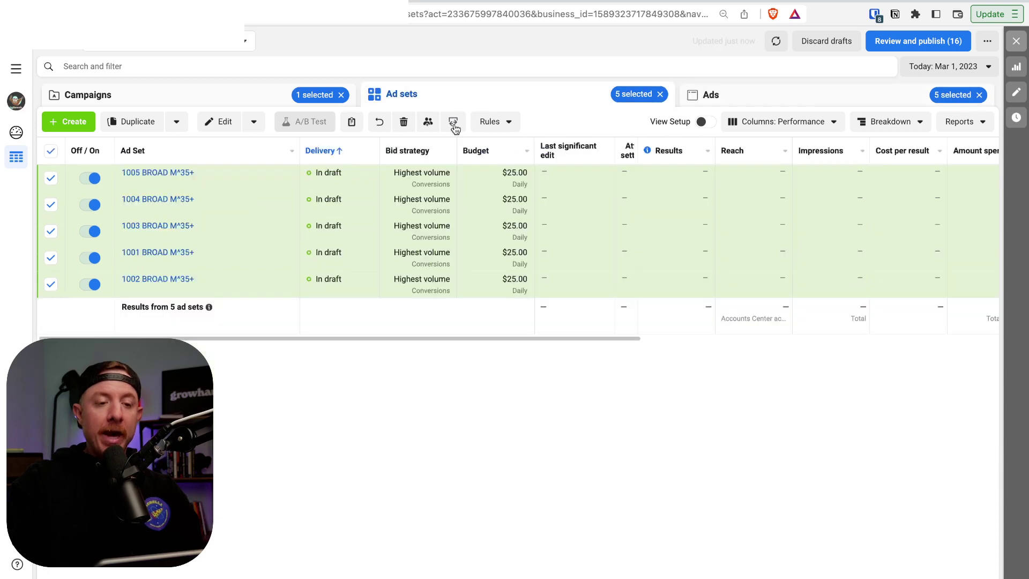
Open all ten ads for bulk editing and review their identity, existing-post setup, creative, tracking and URL parameters.
click(728, 95)
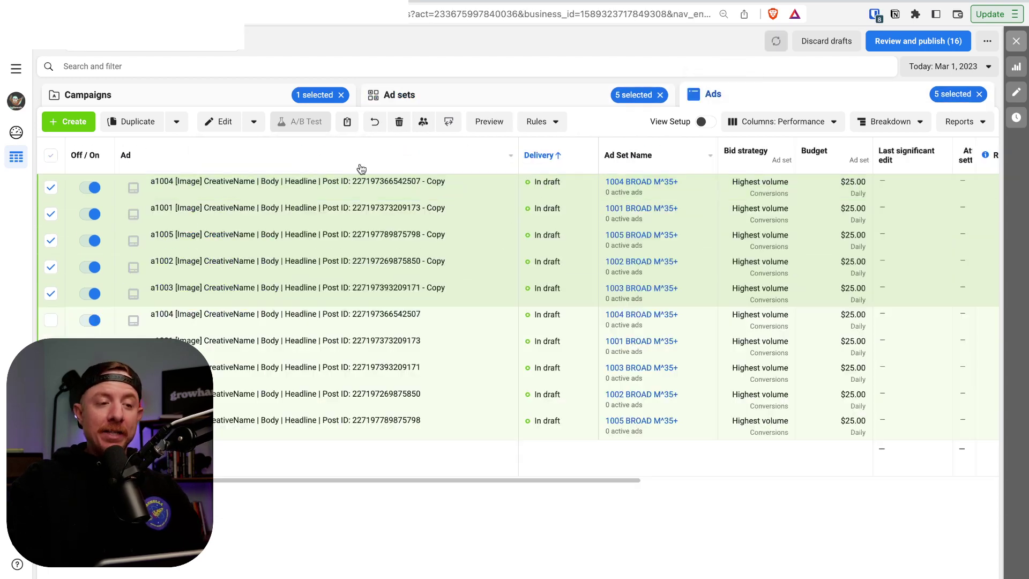
click(50, 156)
click(222, 121)
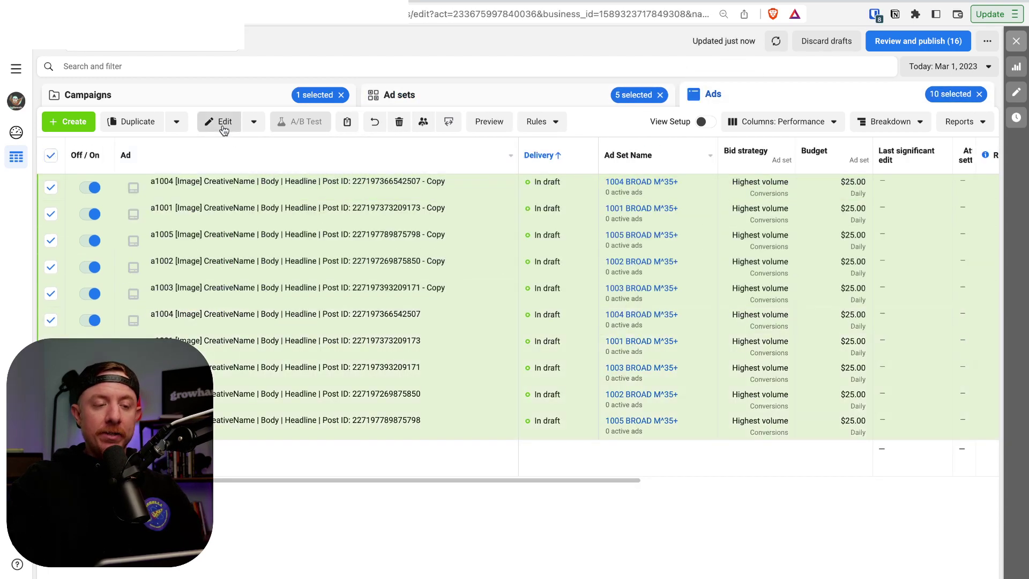
scroll(587, 322, down, 5)
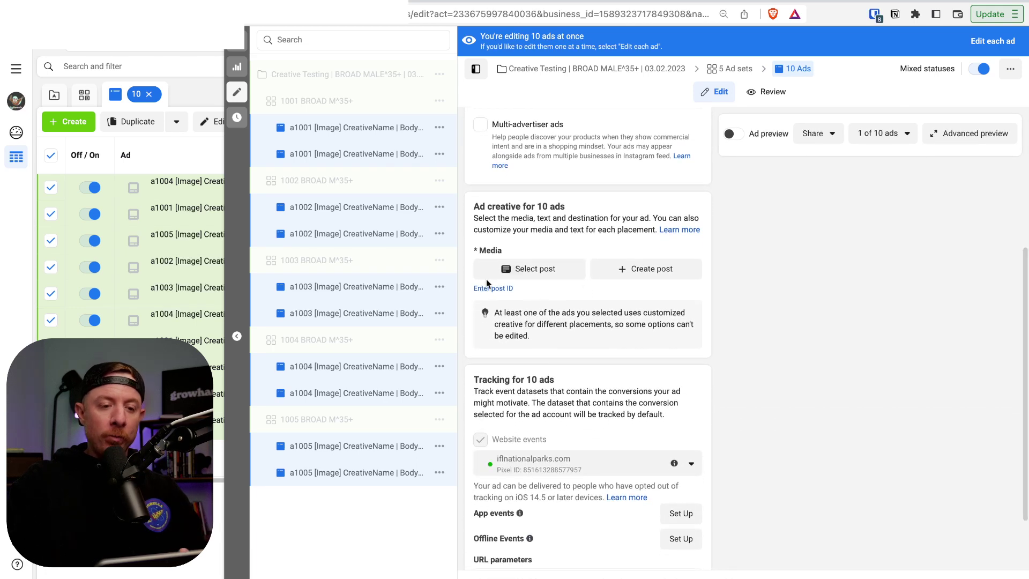
scroll(577, 348, down, 2)
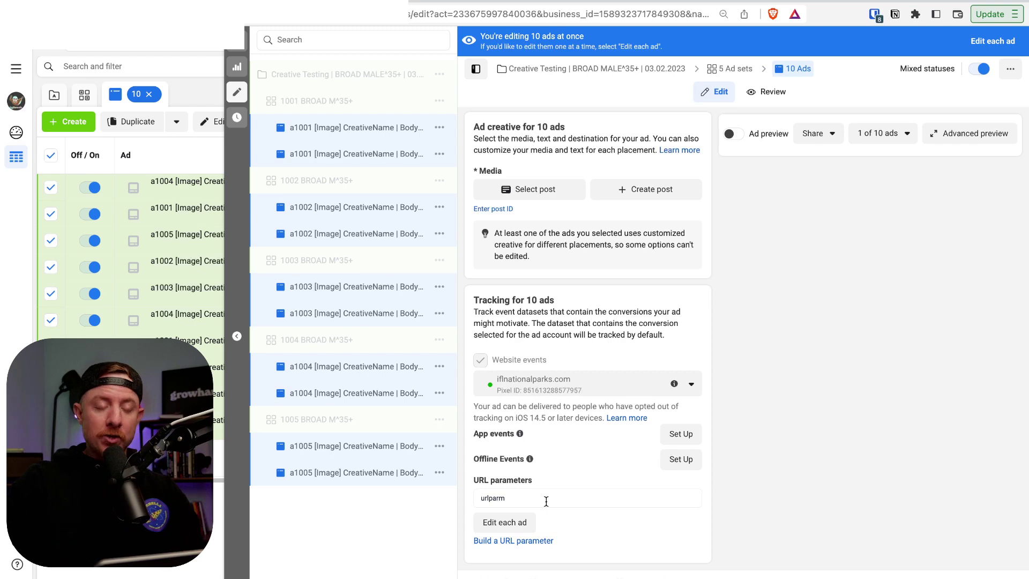
scroll(546, 501, up, 6)
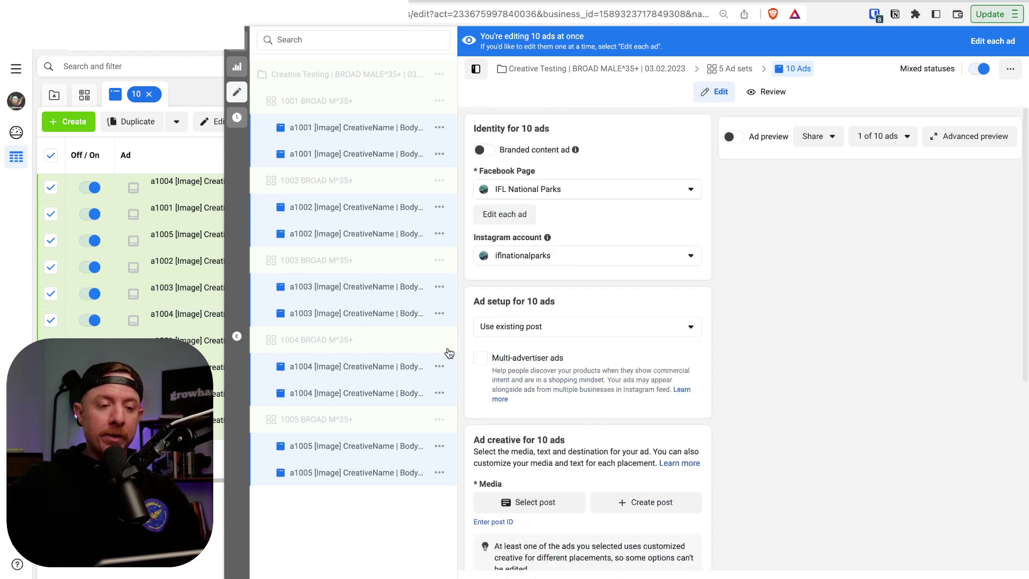
Review the five ad sets' shared conversion, budget, schedule, audience, placement and optimization settings.
click(730, 68)
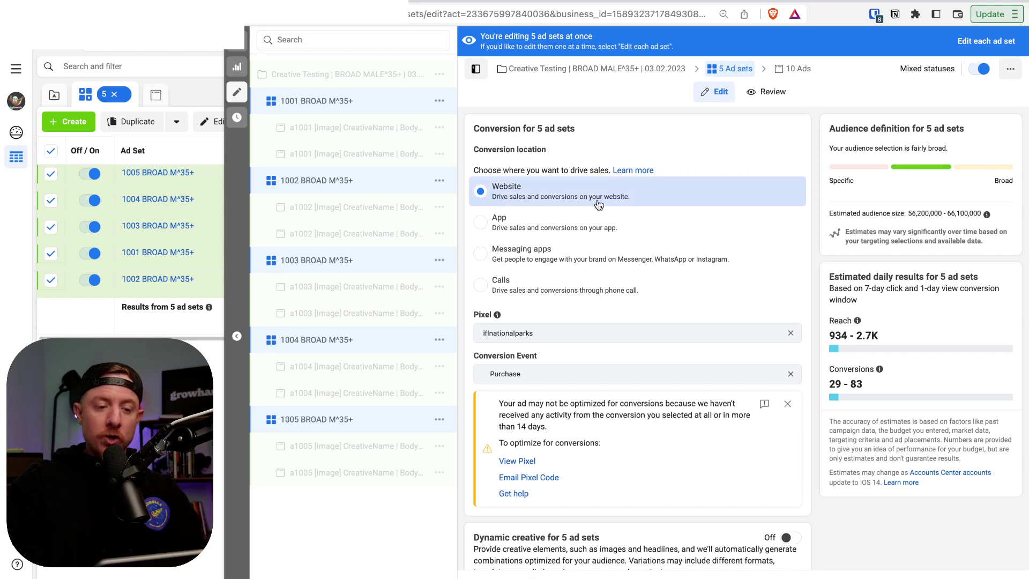
scroll(599, 205, down, 2)
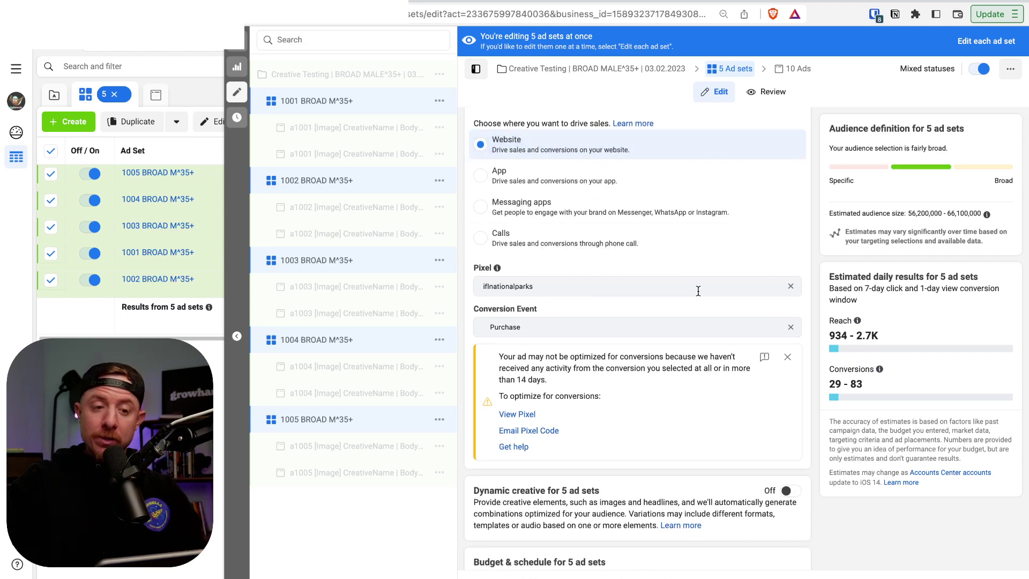
scroll(593, 336, down, 5)
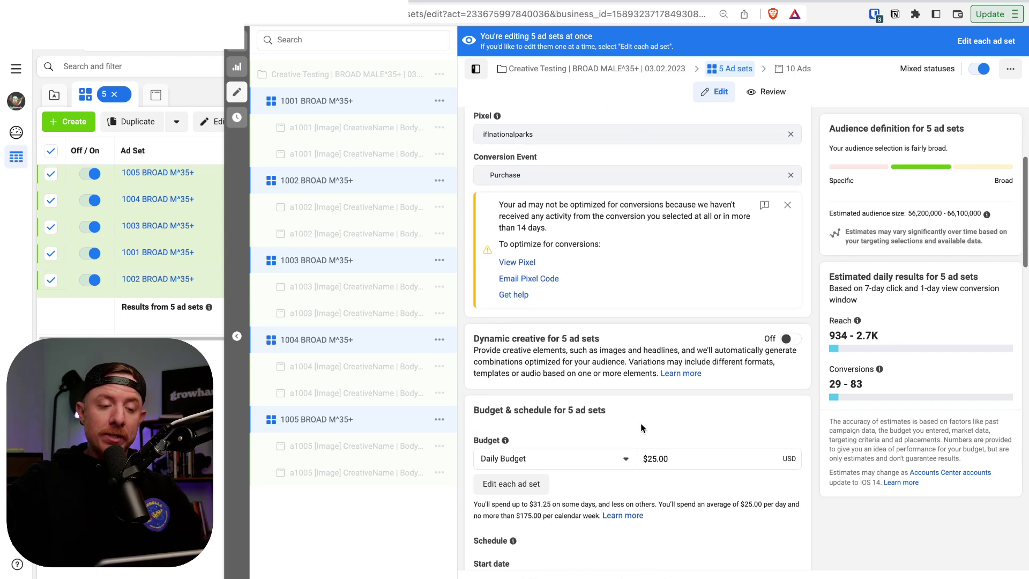
scroll(738, 348, down, 4)
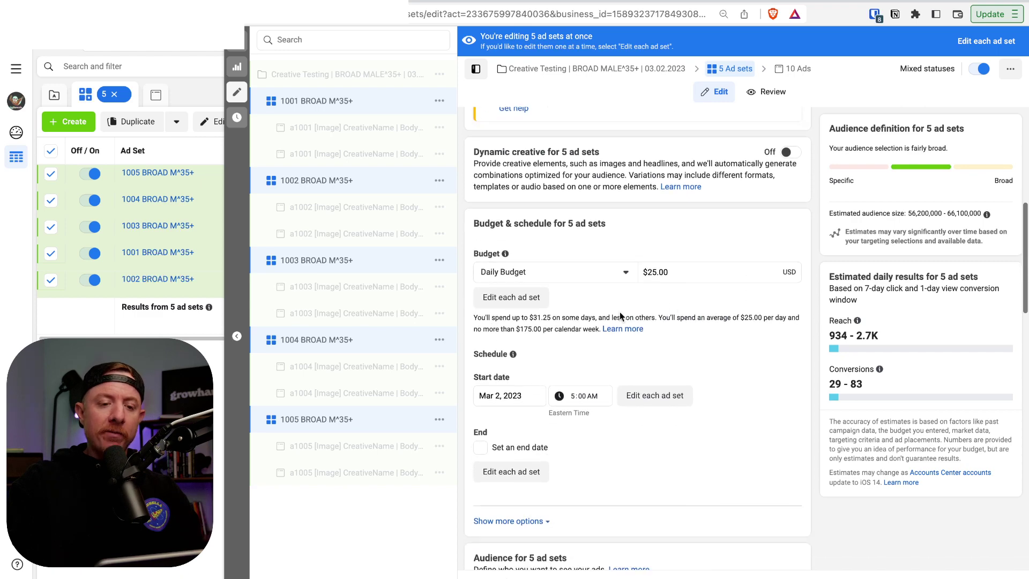
scroll(486, 300, down, 10)
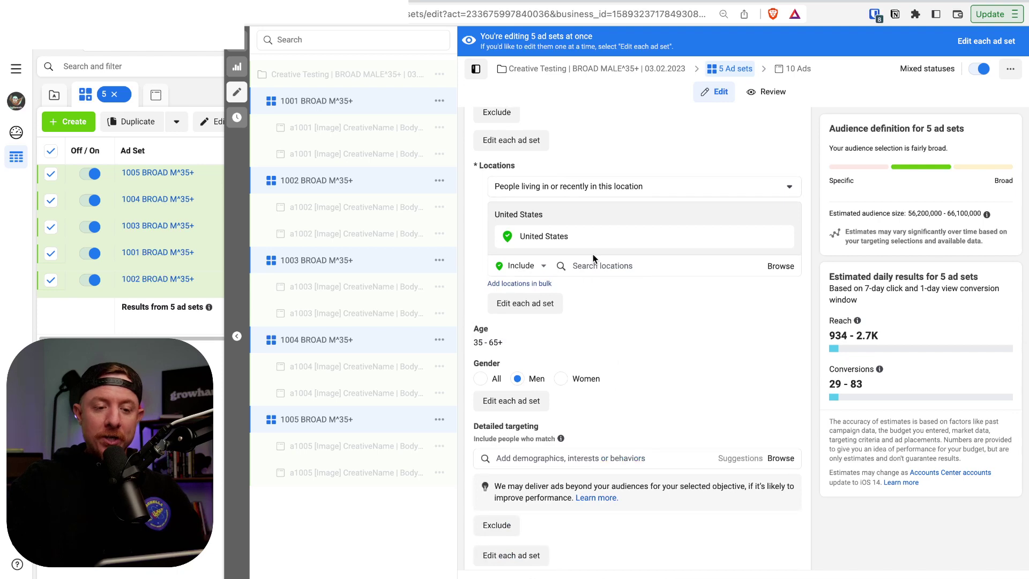
scroll(592, 254, down, 2)
scroll(592, 254, down, 5)
scroll(593, 254, down, 3)
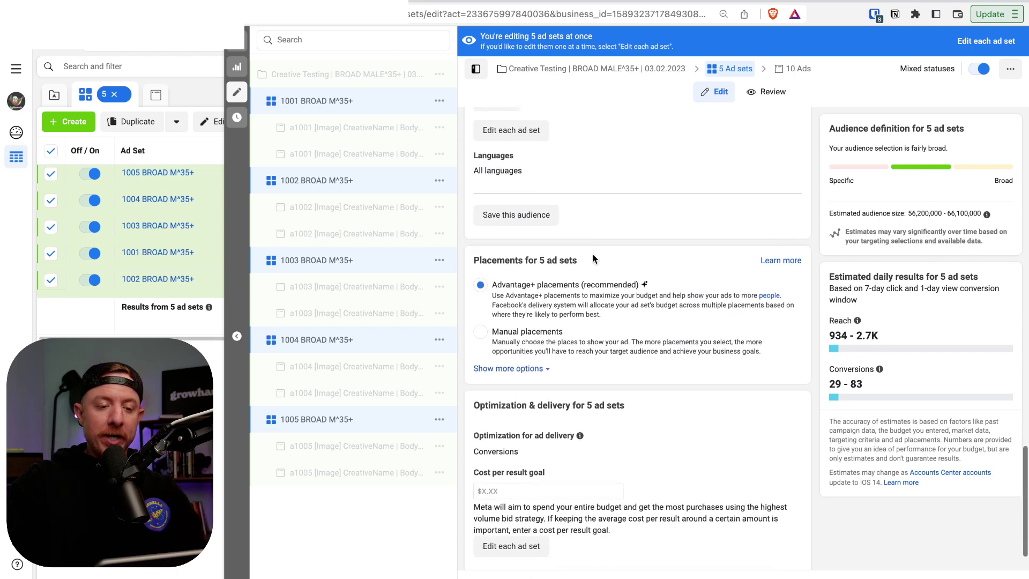
scroll(593, 257, up, 15)
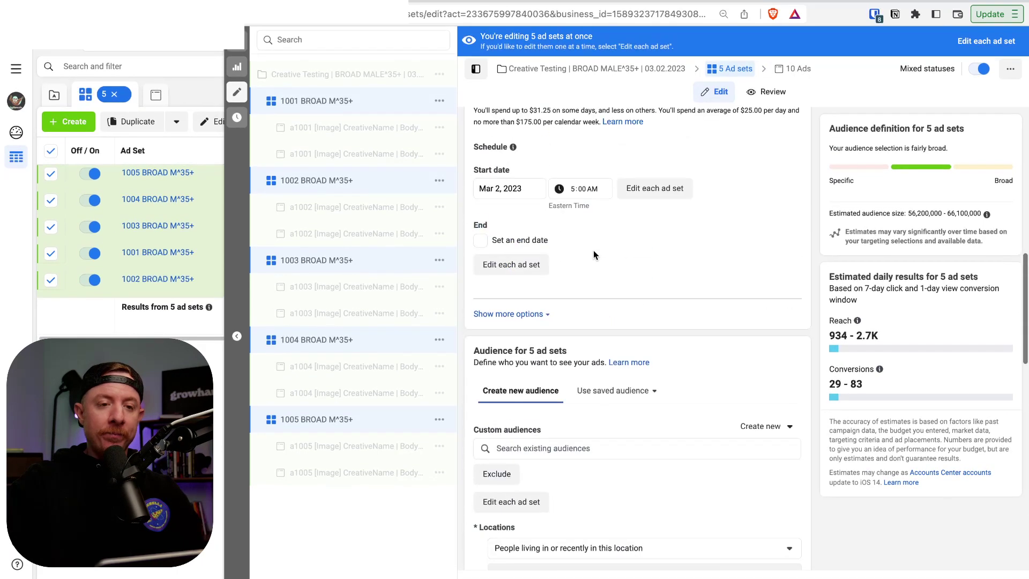
Review the Creative Testing campaign's name, special ad categories, objective, catalog, A/B test and Advantage campaign budget settings.
click(596, 69)
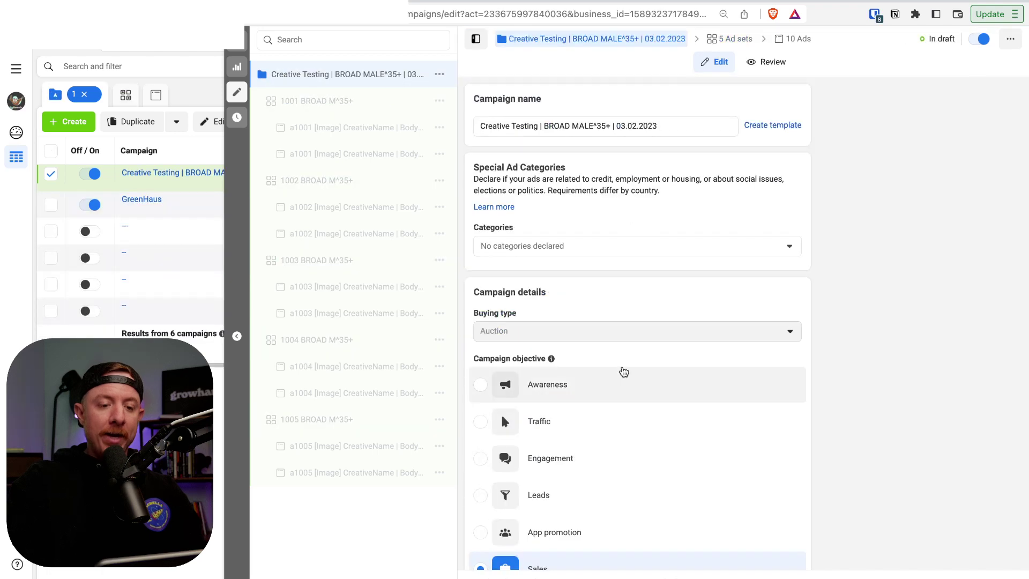
scroll(620, 372, down, 2)
scroll(645, 512, down, 4)
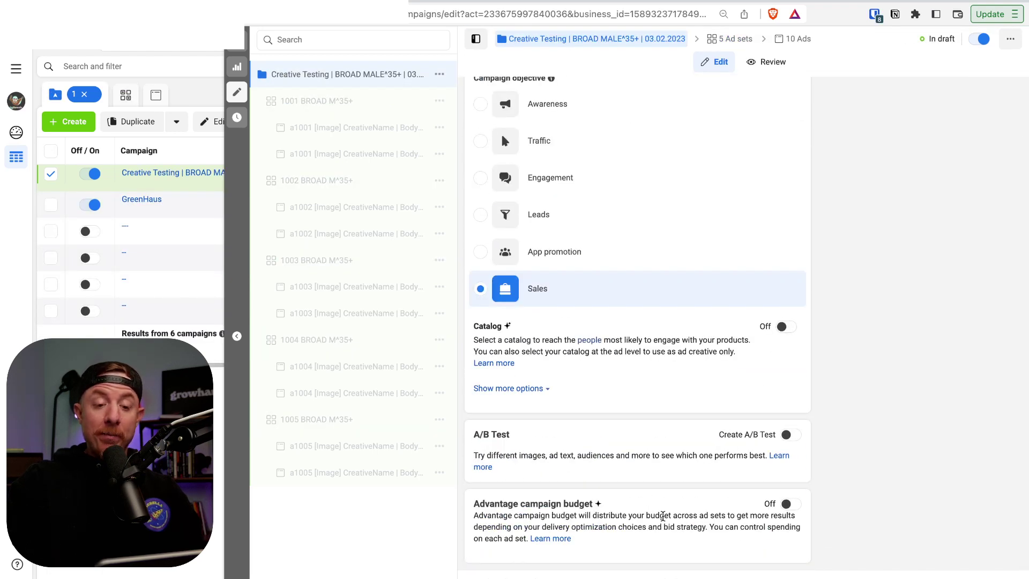
scroll(649, 457, up, 1)
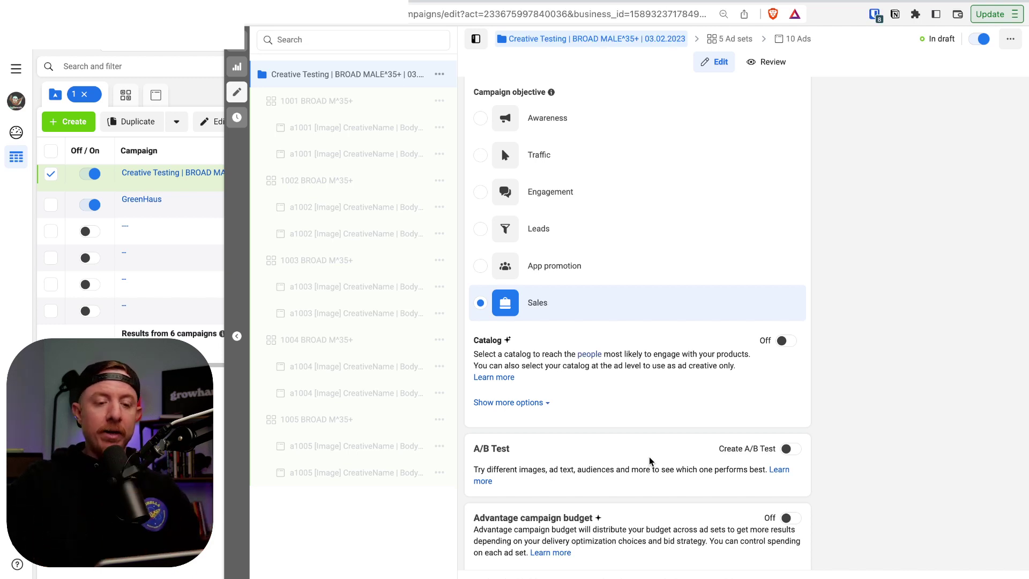
scroll(684, 416, down, 1)
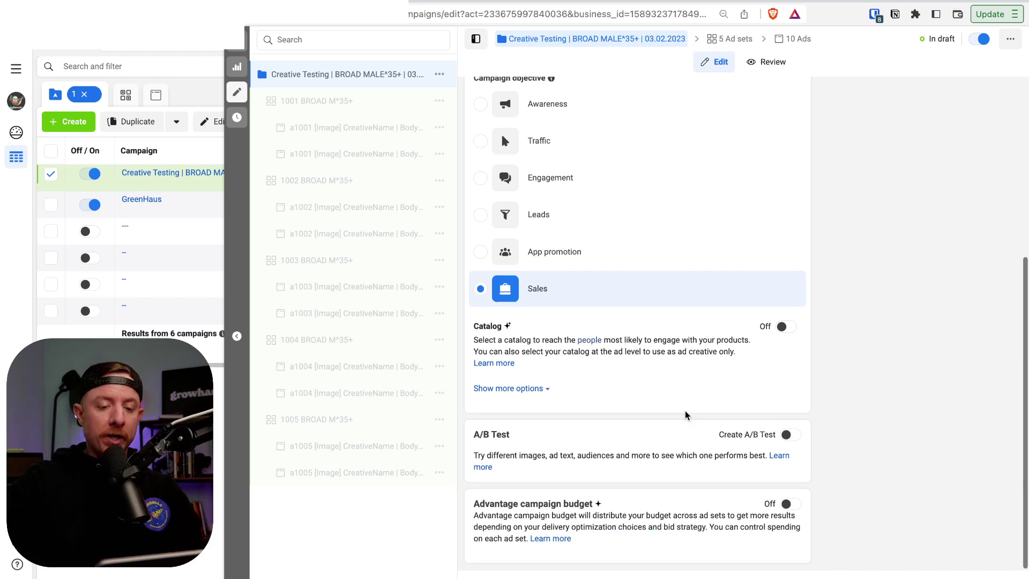
scroll(684, 416, up, 5)
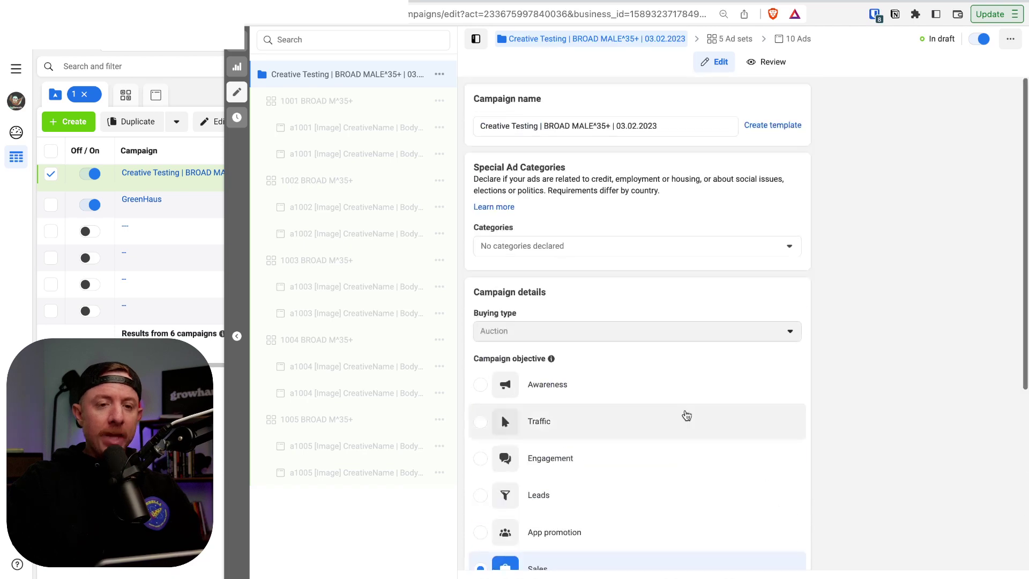
Publish the campaign with its five ad sets and ten ads, and turn off all ten ads.
click(796, 40)
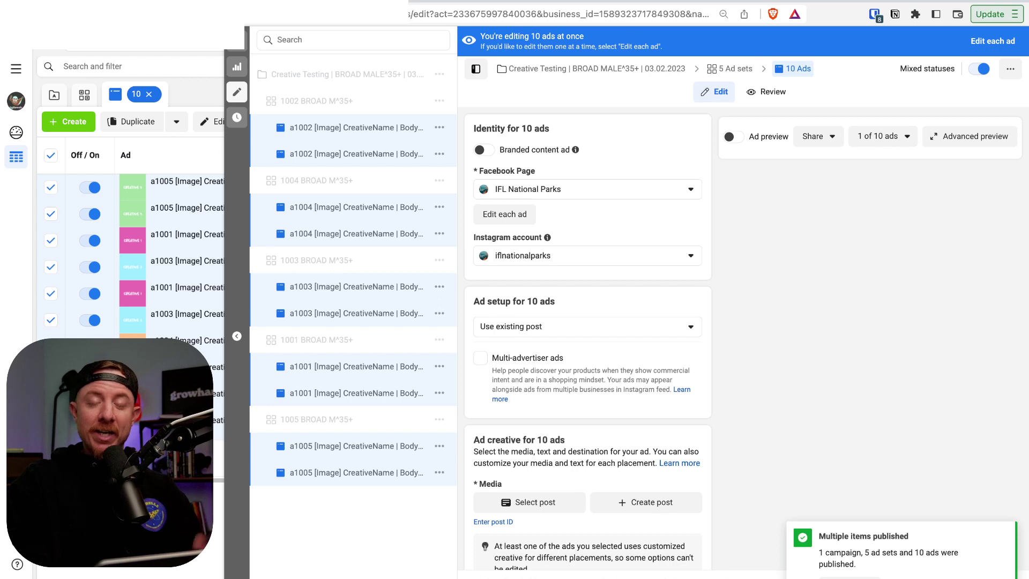
click(979, 72)
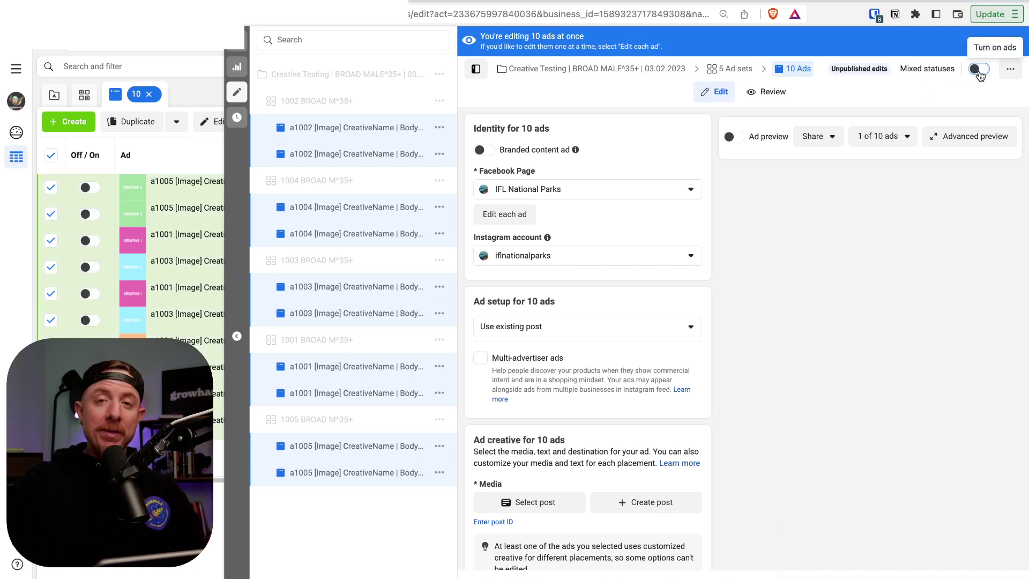